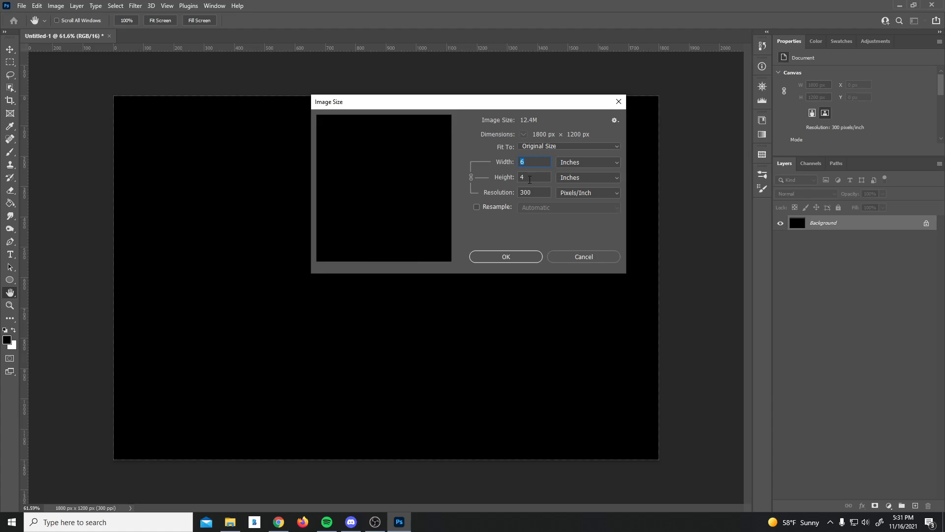
# Step: Confirm the 1800 × 1200 px, 300 ppi canvas size and switch to the Type tool
pyautogui.click(525, 263)
pyautogui.press('t')
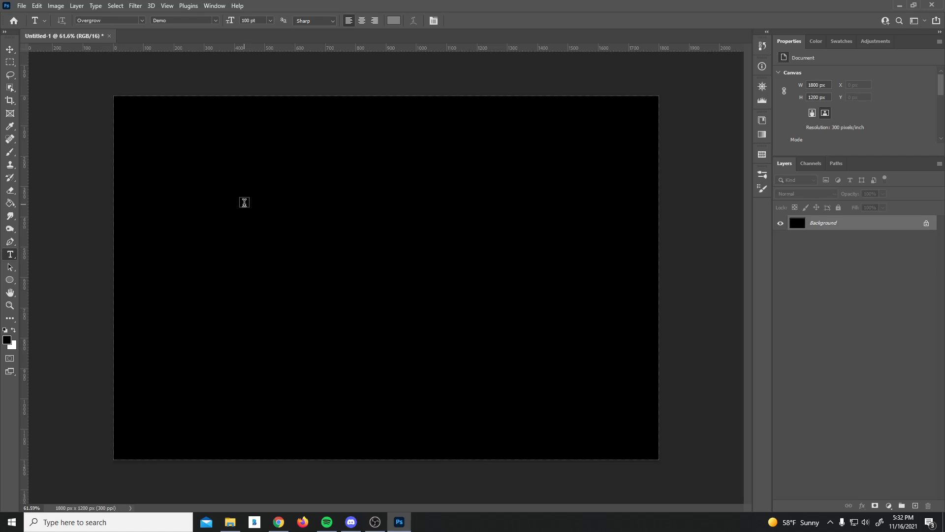
# Step: Type 'RETRO' in a widened text box on the canvas and commit it
pyautogui.moveTo(244, 202); pyautogui.dragTo(500, 309)
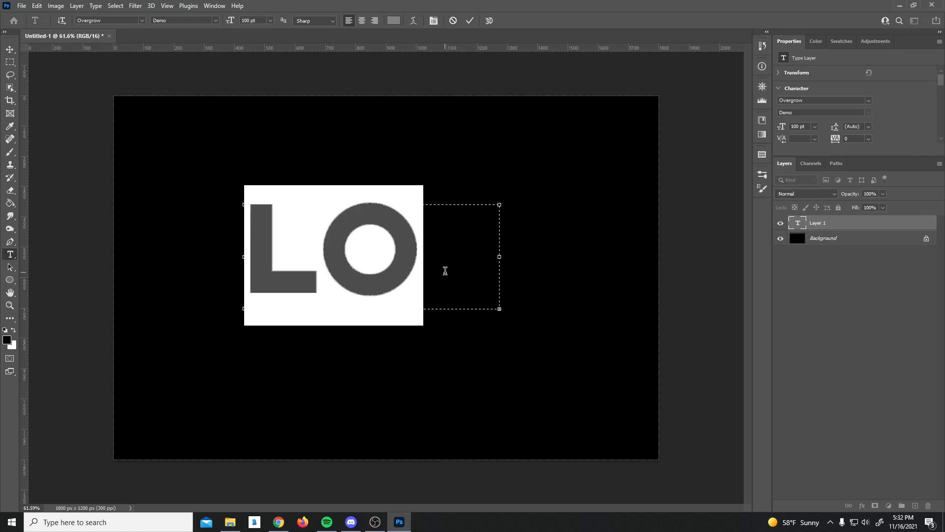
pyautogui.write('RET')
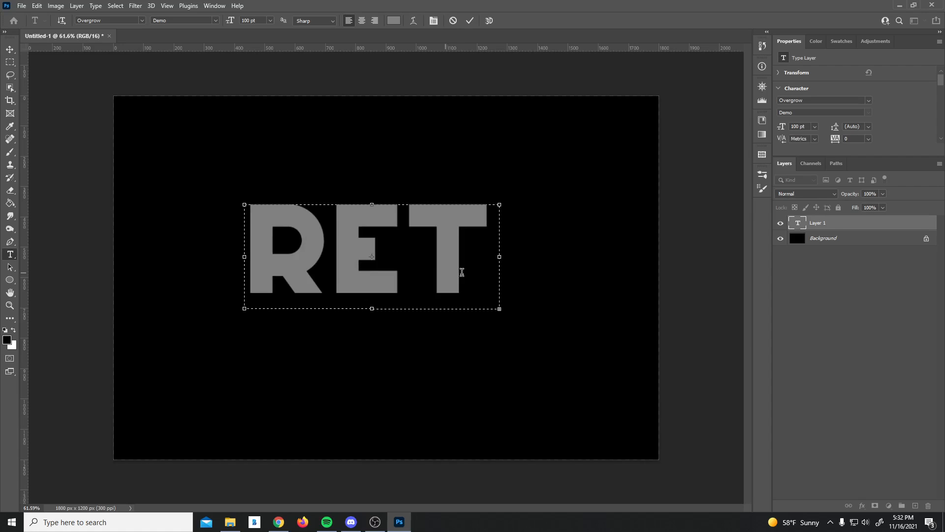
pyautogui.moveTo(499, 257); pyautogui.dragTo(684, 257)
pyautogui.write('RO')
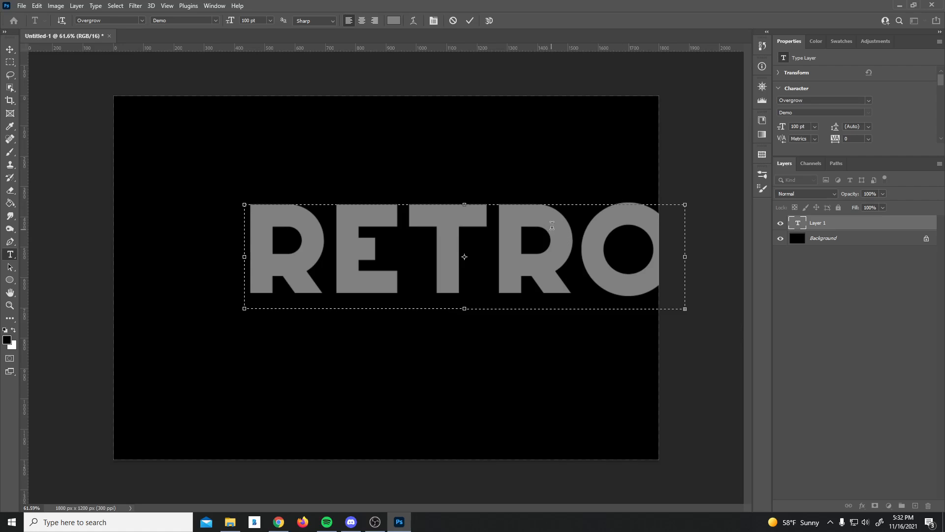
pyautogui.hotkey('ctrl', 'Return')
# Step: Centre the RETRO text horizontally and vertically on the canvas
pyautogui.press('v')
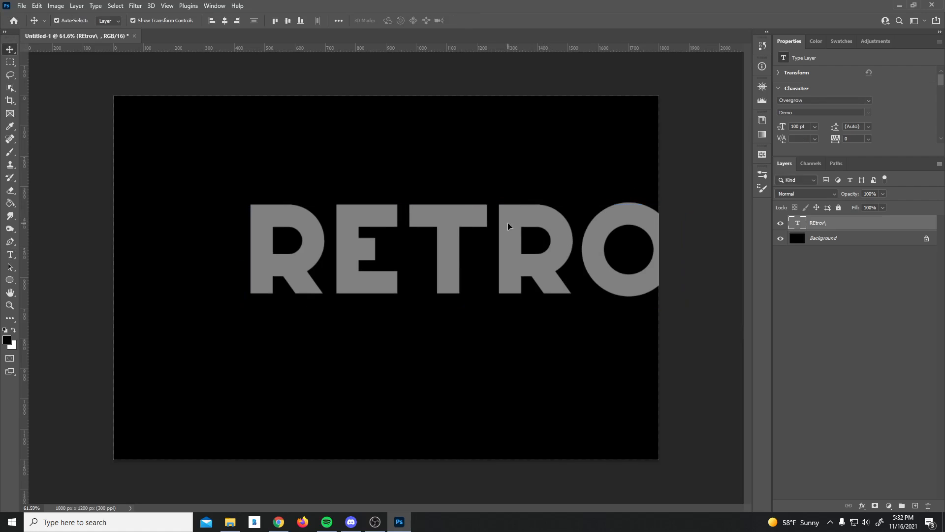
pyautogui.moveTo(509, 225); pyautogui.dragTo(454, 235)
pyautogui.click(224, 20)
pyautogui.click(288, 21)
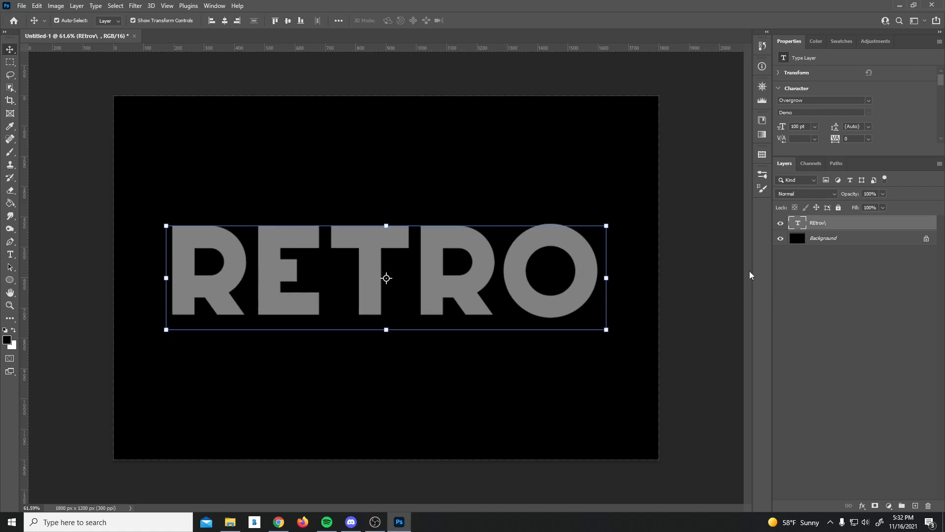
# Step: Briefly edit the RETRO text layer, ending with it selected
pyautogui.doubleClick(819, 222)
pyautogui.click(840, 223)
pyautogui.click(817, 279)
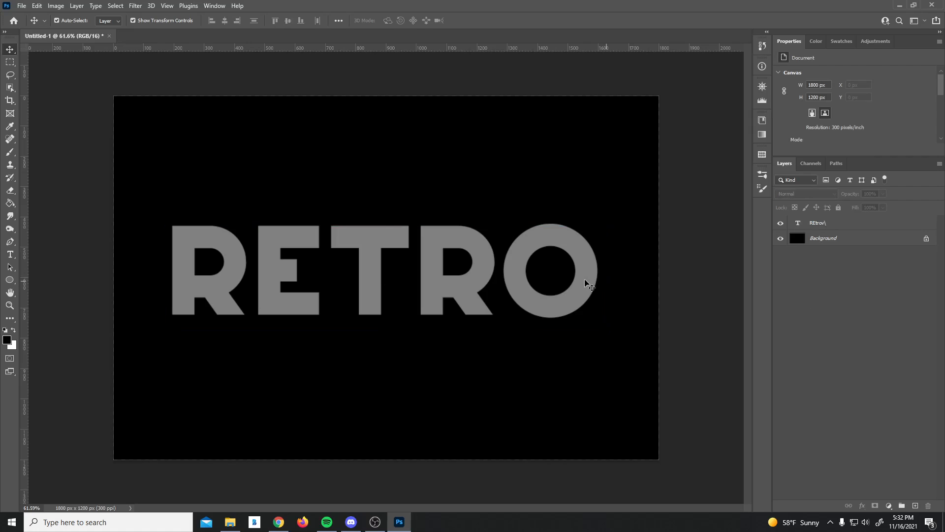
pyautogui.click(586, 279)
pyautogui.press('t')
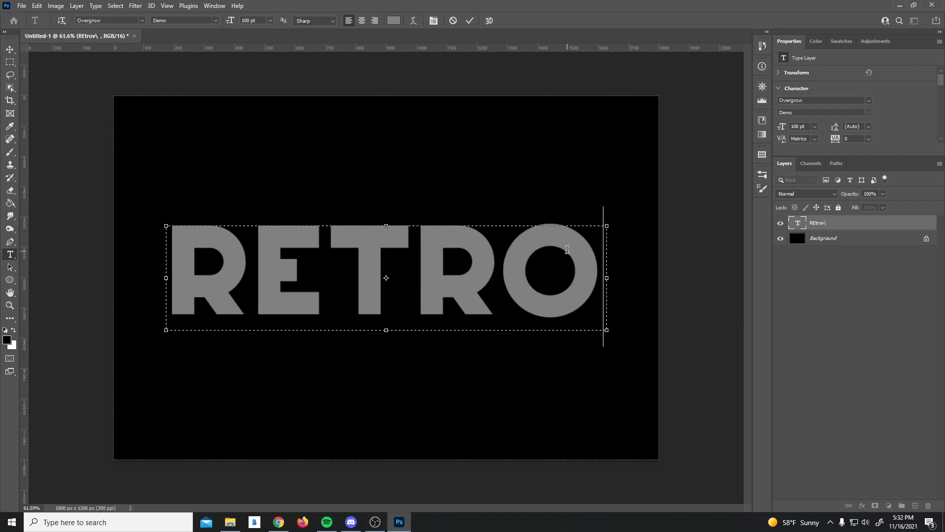
pyautogui.click(670, 249)
pyautogui.click(670, 254)
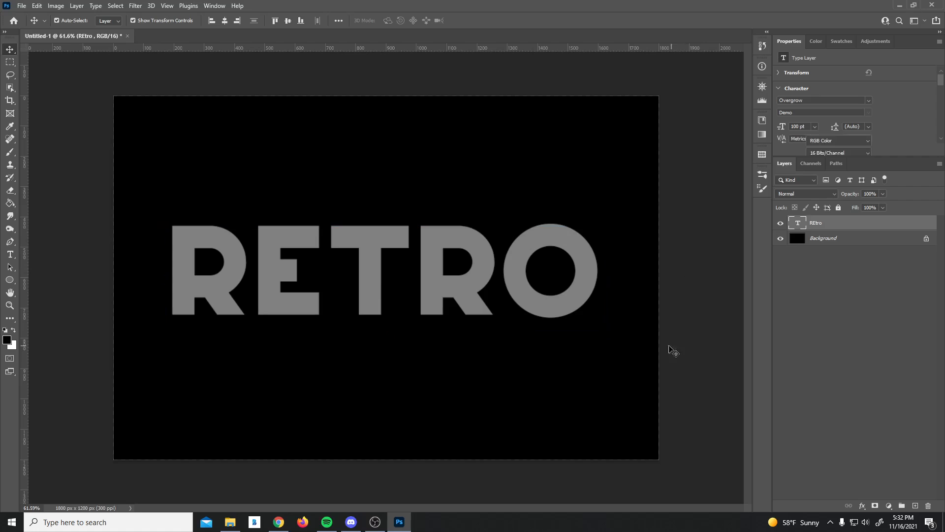
pyautogui.click(437, 264)
pyautogui.click(669, 292)
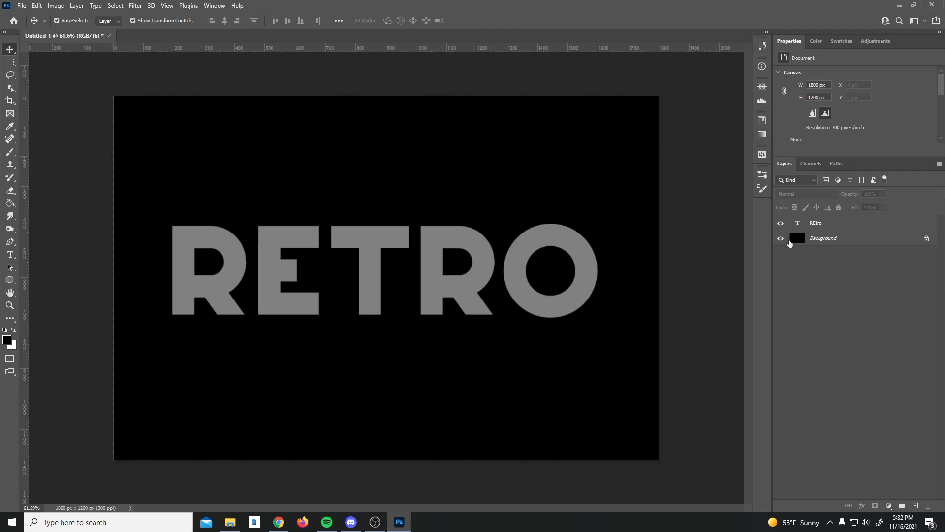
pyautogui.click(795, 222)
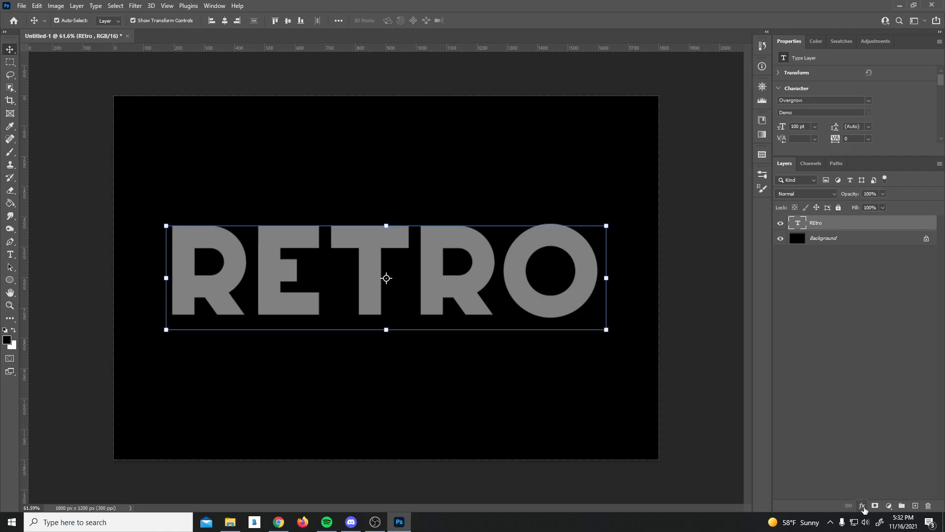
# Step: Add a Bevel & Emboss with 1000% depth, 6 px size and 20% highlight and shadow opacity
pyautogui.click(863, 507)
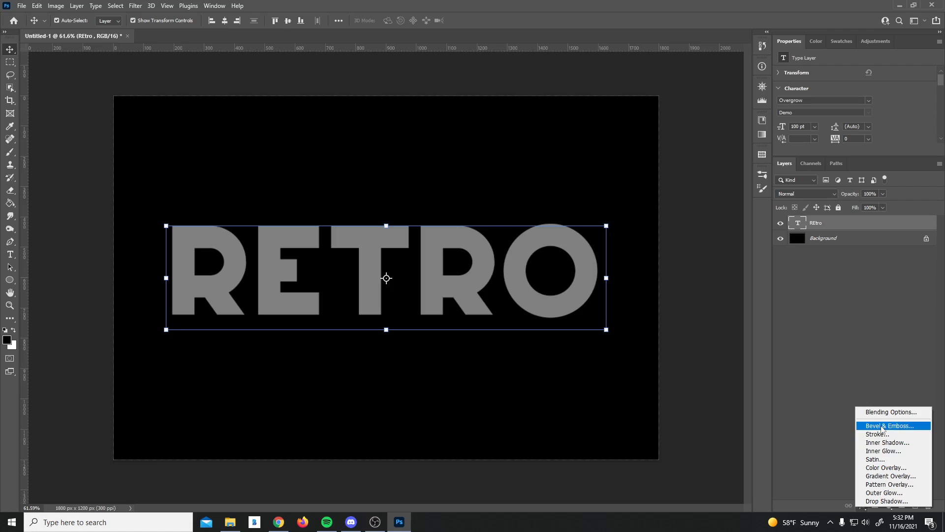
pyautogui.click(882, 427)
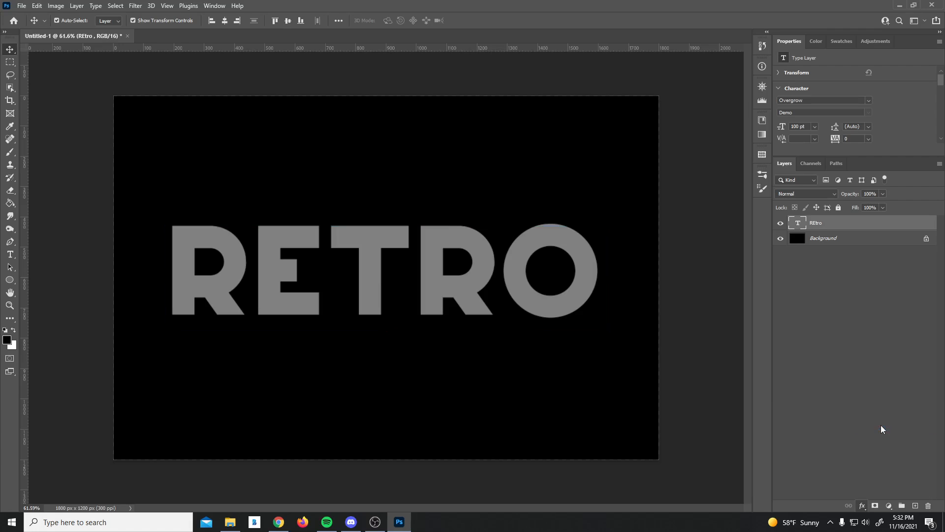
pyautogui.click(720, 383)
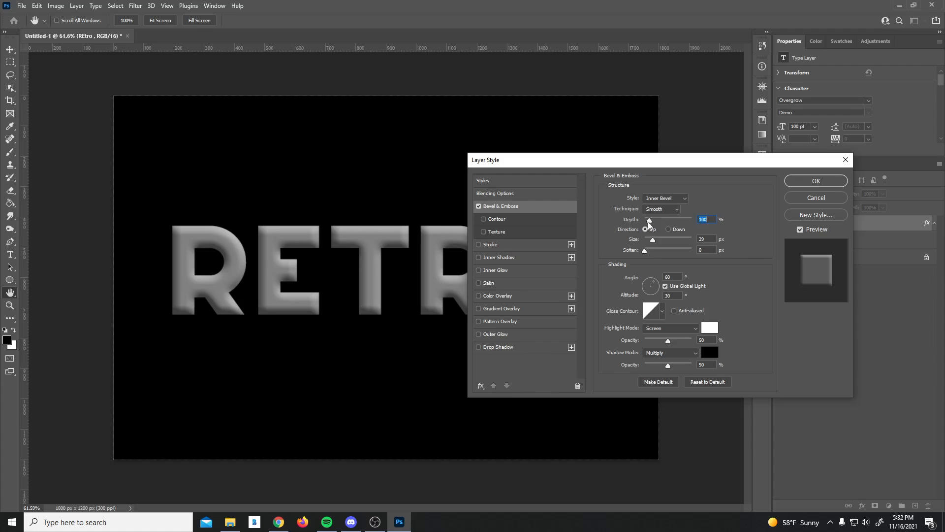
pyautogui.moveTo(648, 222); pyautogui.dragTo(743, 218)
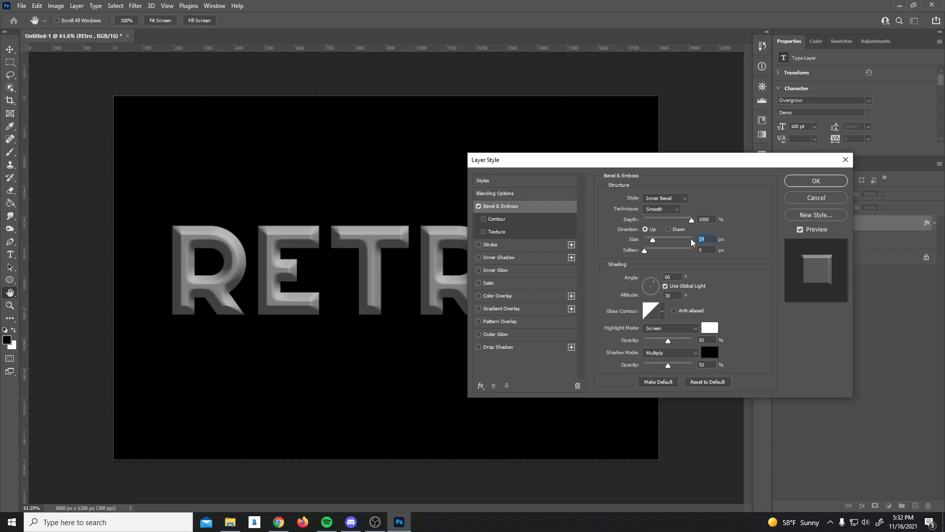
pyautogui.write('6')
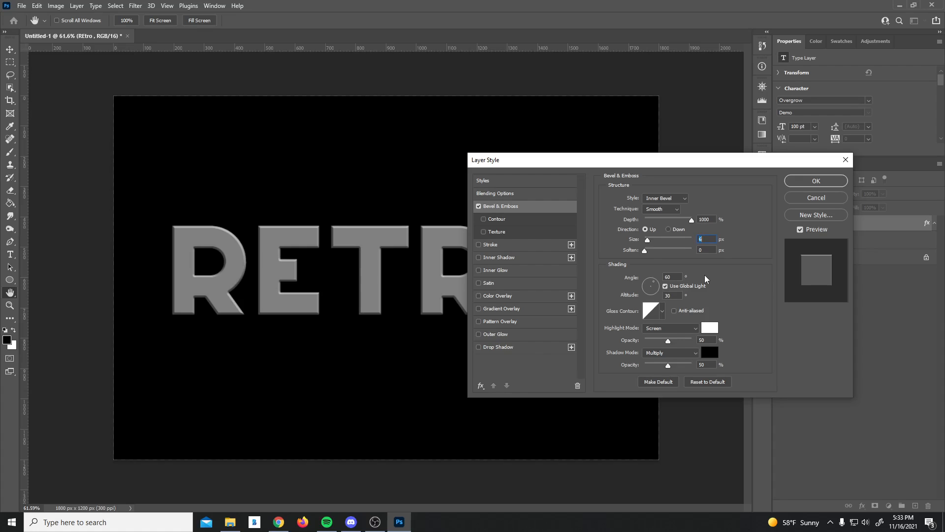
pyautogui.doubleClick(708, 340)
pyautogui.write('20')
pyautogui.doubleClick(713, 364)
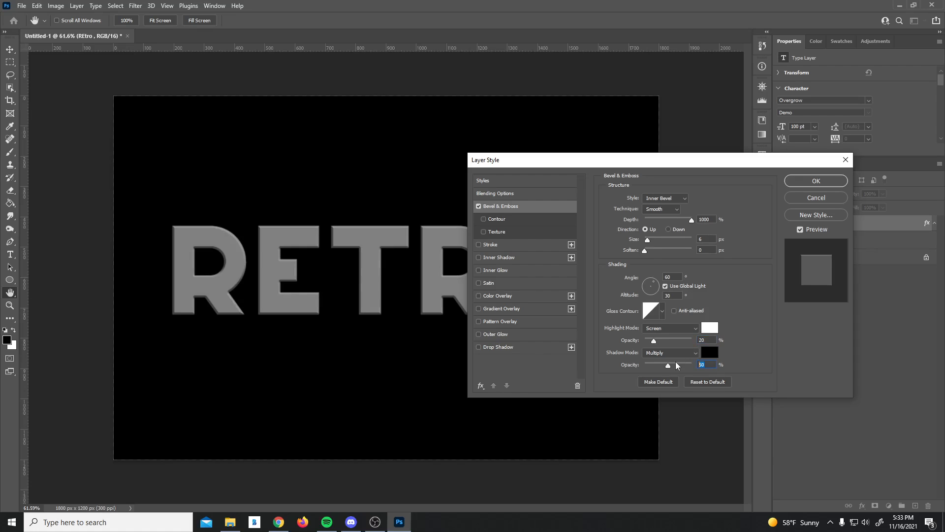
pyautogui.write('20')
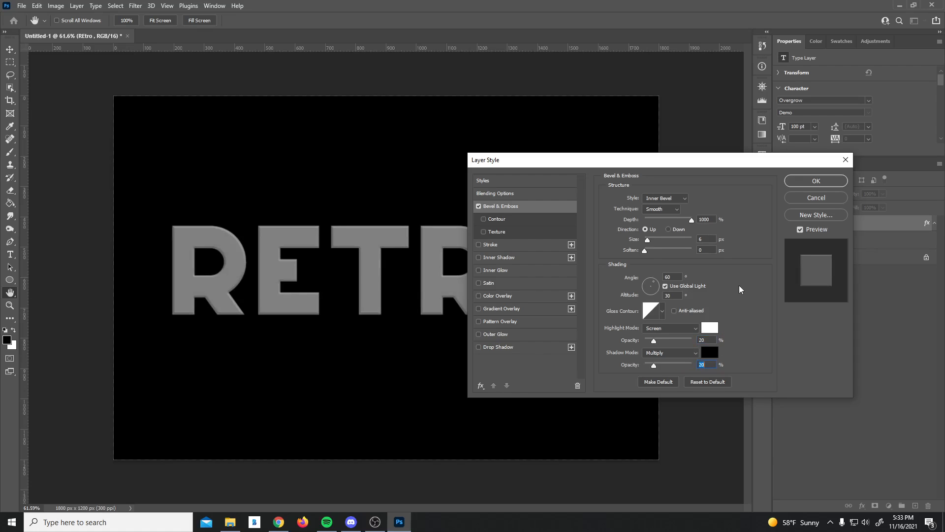
# Step: Enable the bevel's contour, apply the effect, and put RETRO into a new group
pyautogui.click(484, 219)
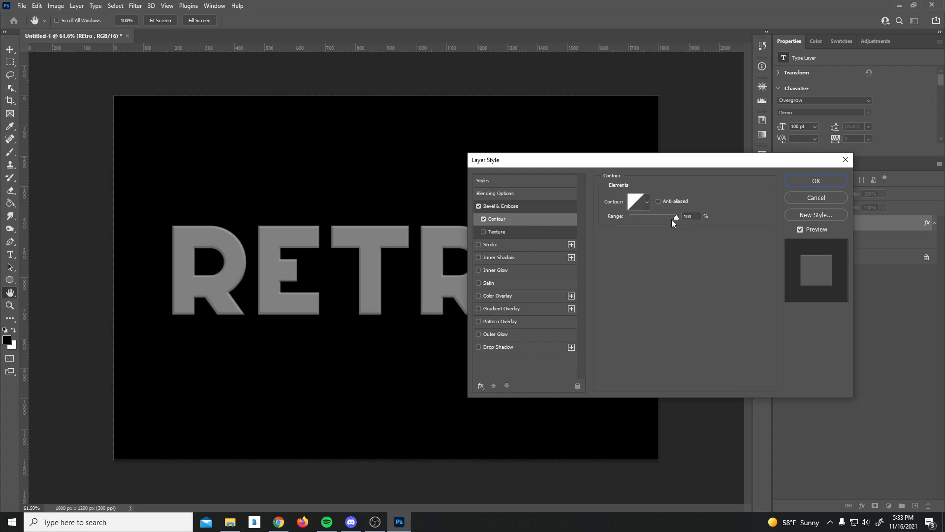
pyautogui.moveTo(676, 217); pyautogui.dragTo(600, 220)
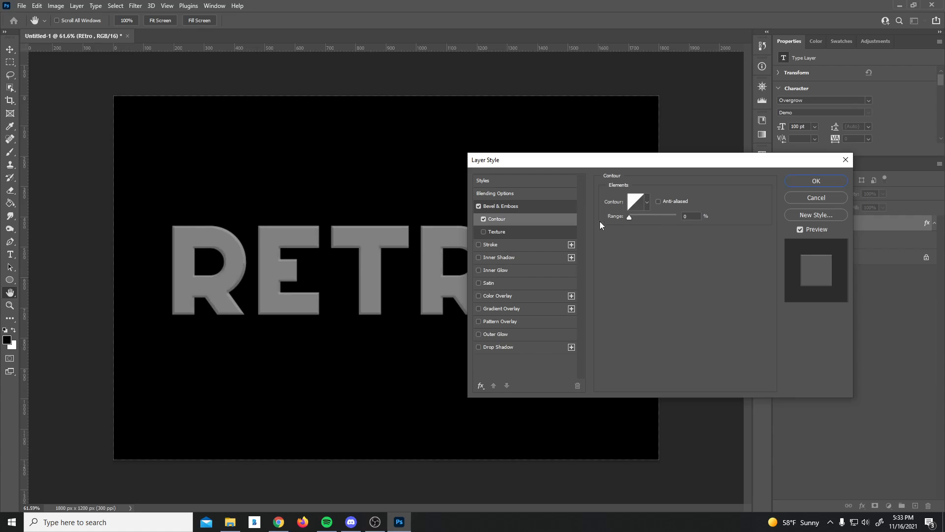
pyautogui.click(507, 208)
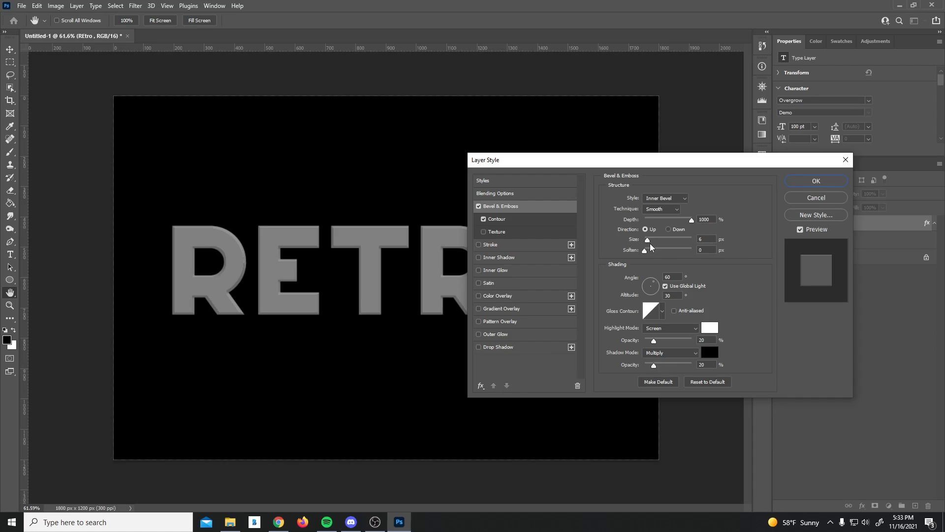
pyautogui.click(802, 180)
pyautogui.moveTo(828, 226); pyautogui.dragTo(901, 506)
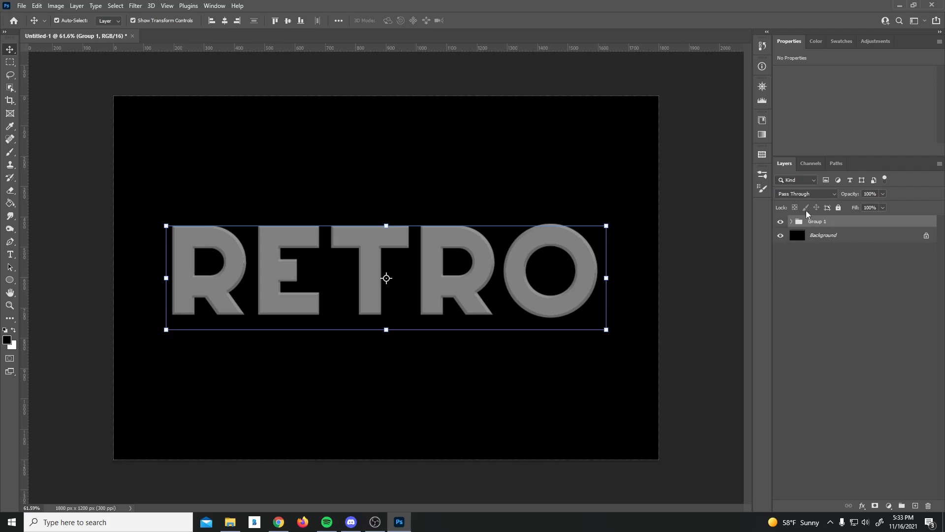
# Step: Add a new layer in Group 1 and fill it with a white-to-black Foreground to Background gradient
pyautogui.click(791, 221)
pyautogui.click(716, 226)
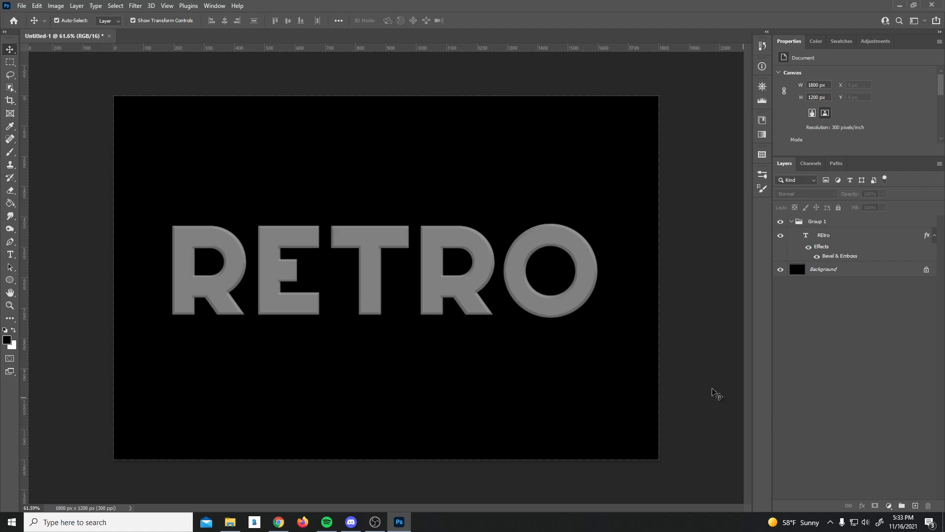
pyautogui.click(914, 506)
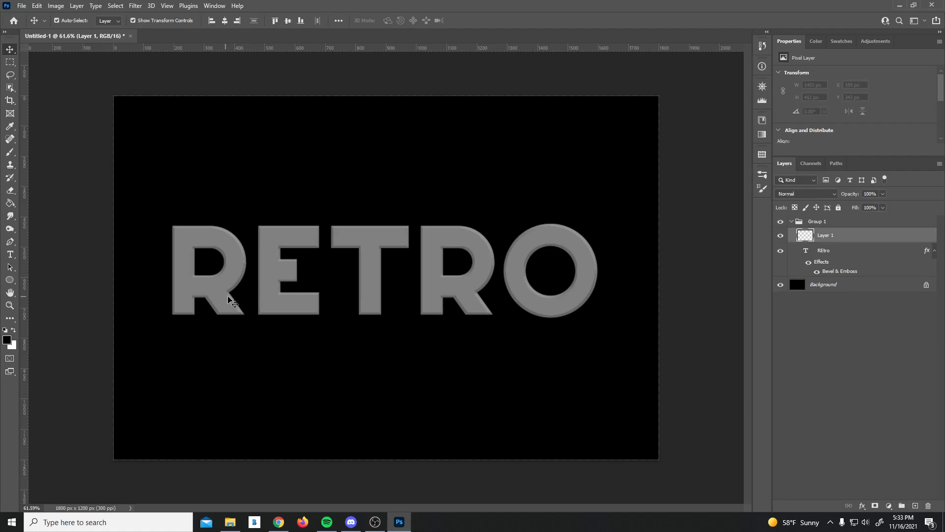
pyautogui.click(10, 203)
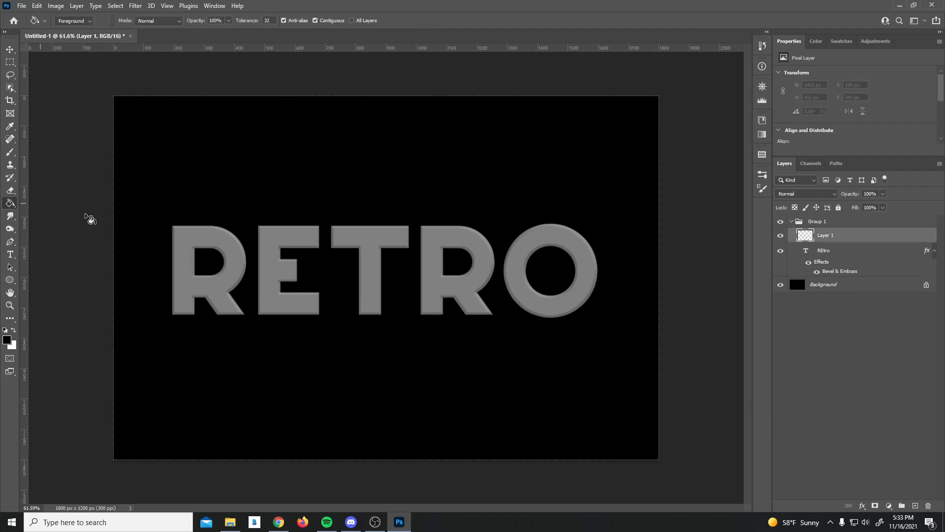
pyautogui.rightClick(10, 203)
pyautogui.click(49, 204)
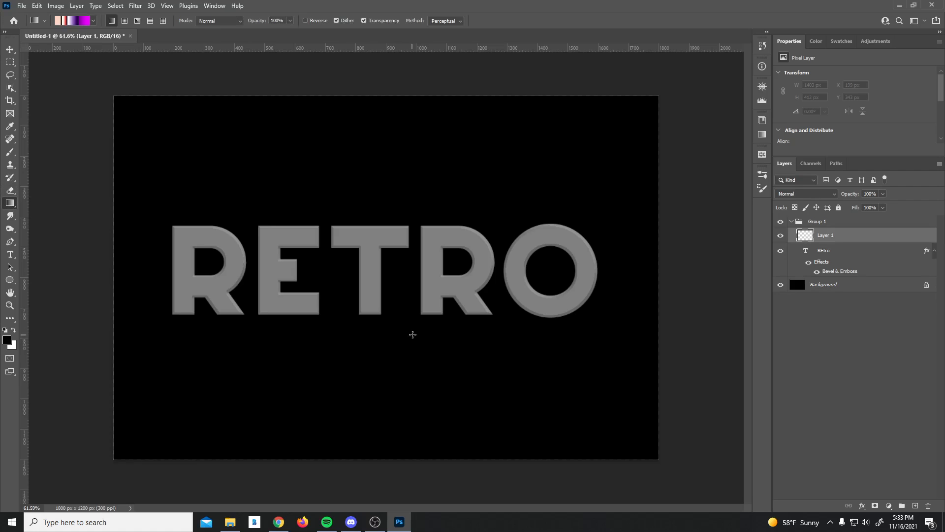
pyautogui.click(83, 21)
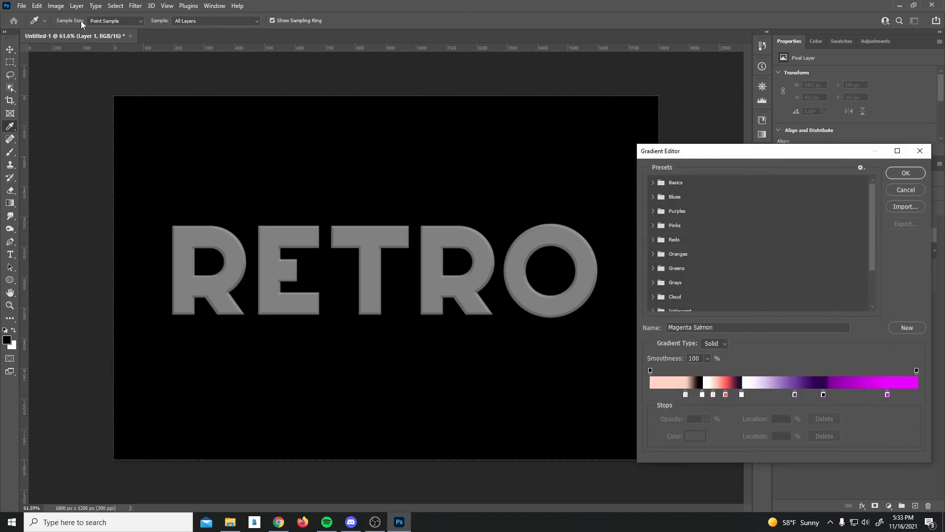
pyautogui.click(654, 183)
pyautogui.click(665, 197)
pyautogui.click(906, 173)
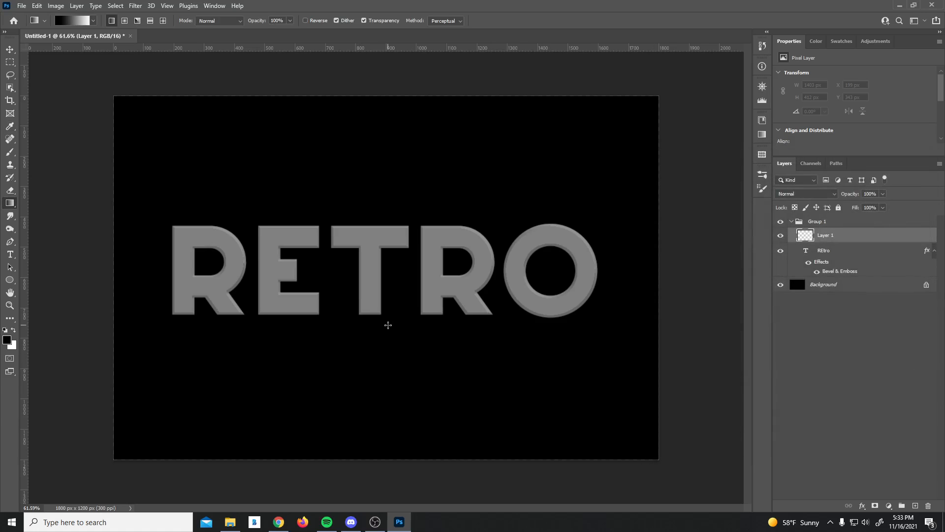
pyautogui.moveTo(389, 319); pyautogui.dragTo(391, 203)
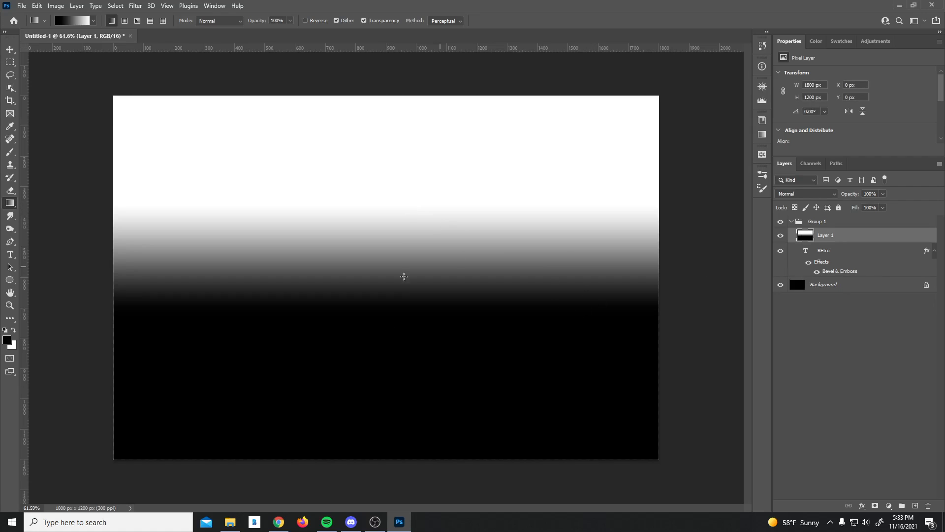
# Step: Set Layer 1 to Overlay blending and clip it onto the RETRO text
pyautogui.press('v')
pyautogui.click(826, 237)
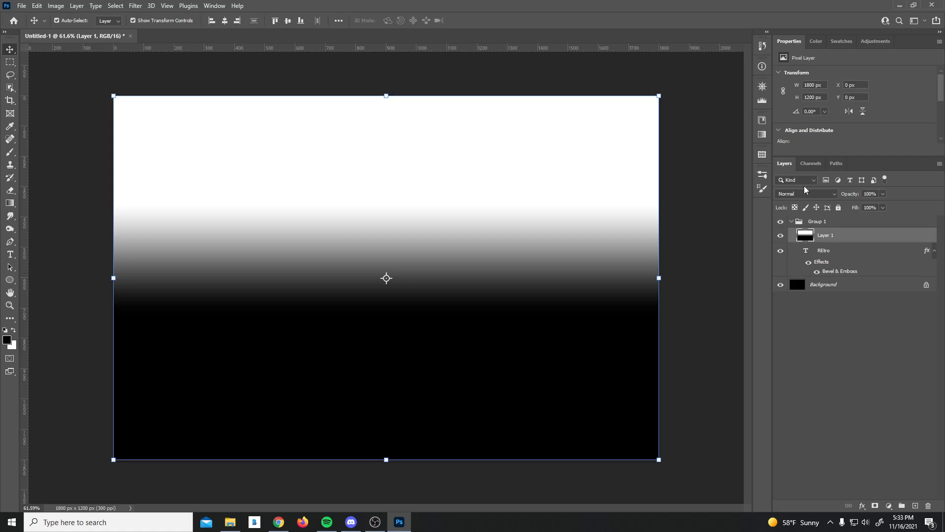
pyautogui.click(806, 193)
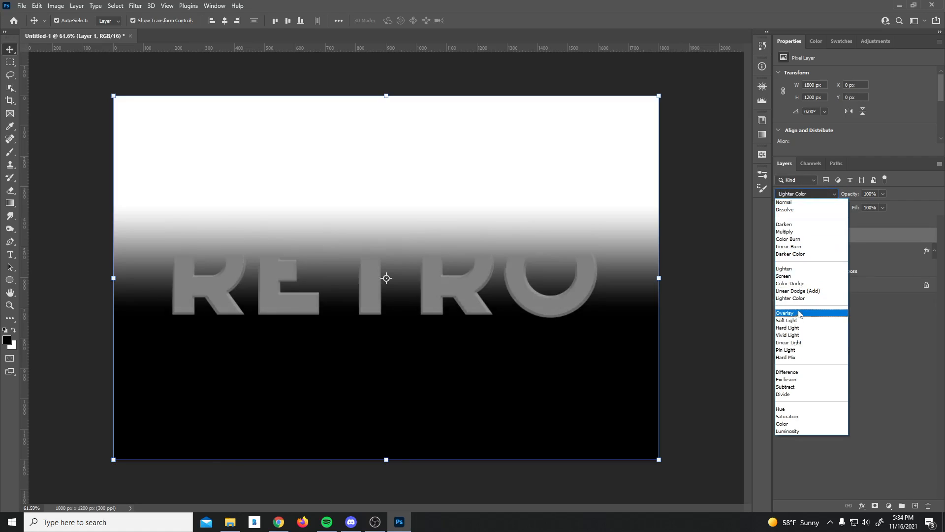
pyautogui.click(797, 316)
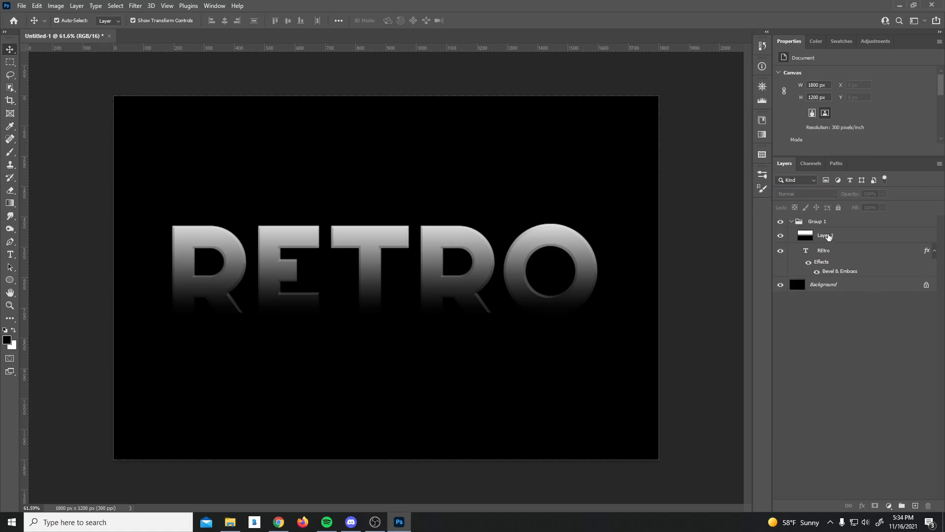
pyautogui.keyDown('alt'); pyautogui.click(845, 244); pyautogui.keyUp('alt')
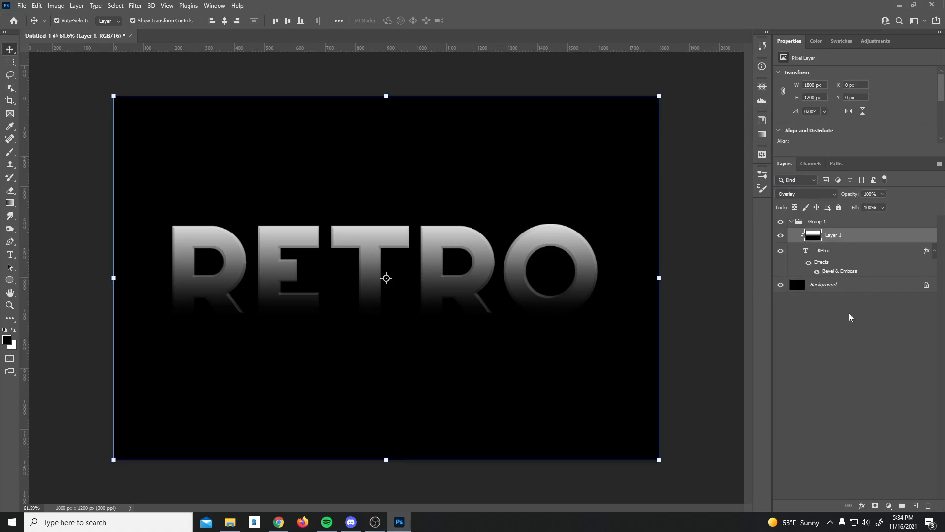
pyautogui.click(836, 370)
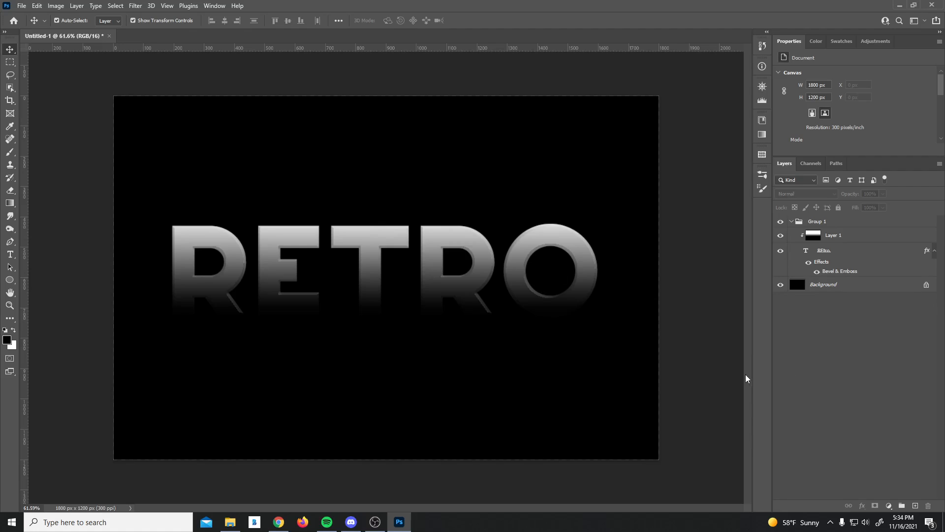
# Step: Move Layer 1 above Group 1 and add a Gradient Map adjustment layer
pyautogui.moveTo(843, 237); pyautogui.dragTo(830, 217)
pyautogui.click(874, 373)
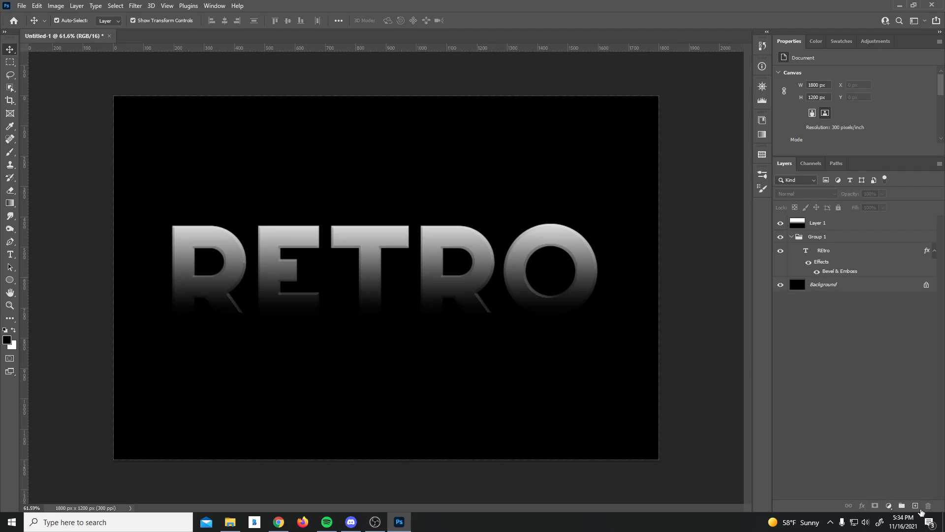
pyautogui.click(888, 506)
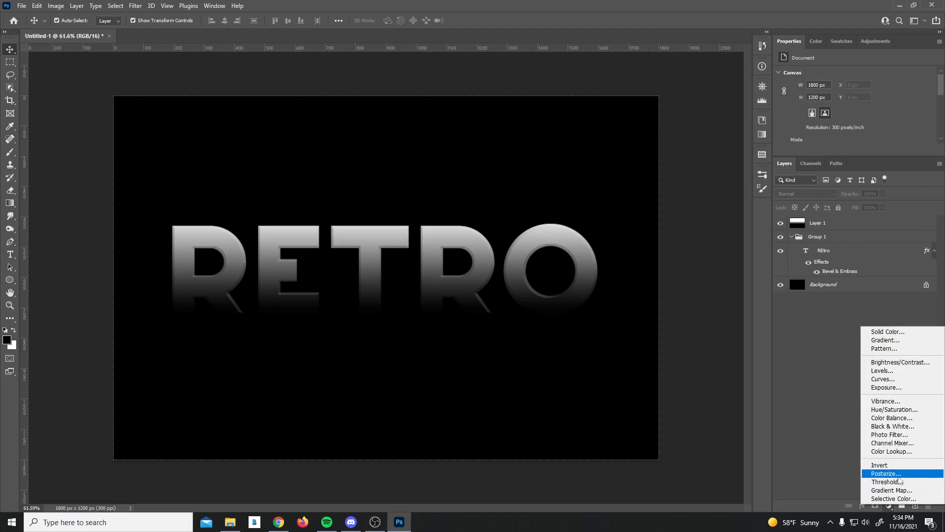
pyautogui.click(891, 490)
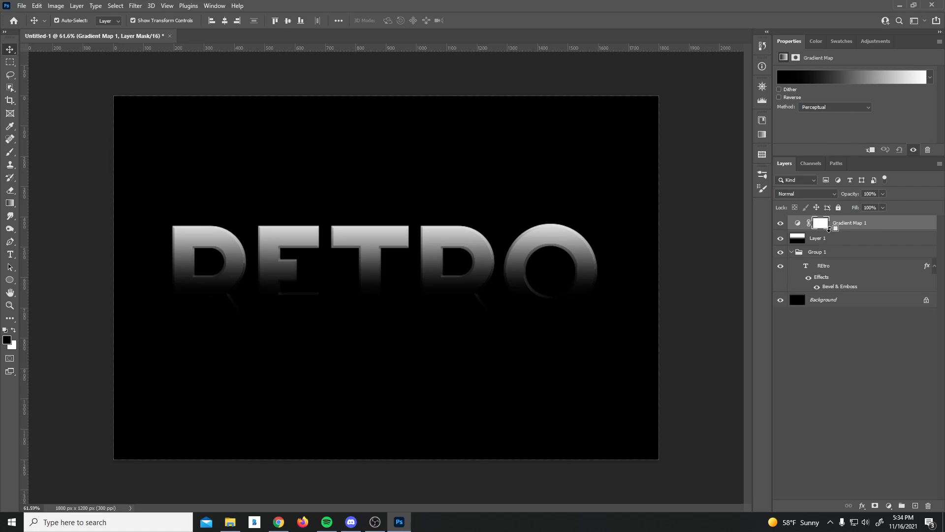
# Step: Clip Gradient Map 1 onto Layer 1, and Layer 1 onto Group 1
pyautogui.keyDown('alt'); pyautogui.click(833, 230); pyautogui.keyUp('alt')
pyautogui.keyDown('alt'); pyautogui.click(818, 249); pyautogui.keyUp('alt')
pyautogui.keyDown('alt'); pyautogui.click(820, 244); pyautogui.keyUp('alt')
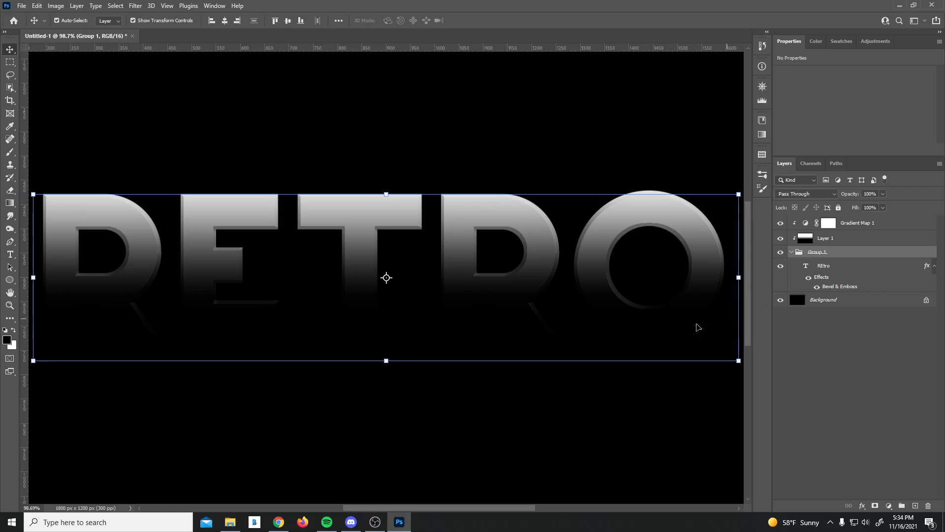
pyautogui.scroll(-3, 644, 253)
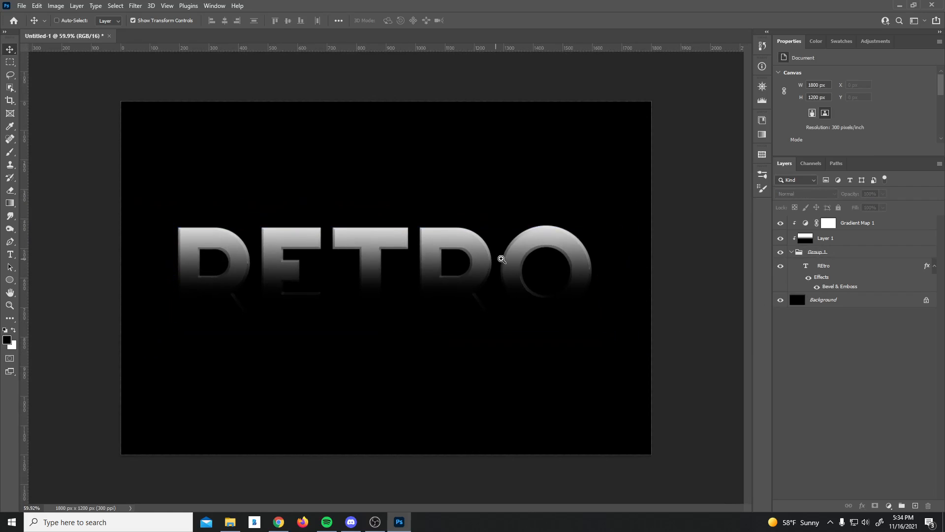
pyautogui.scroll(1, 503, 258)
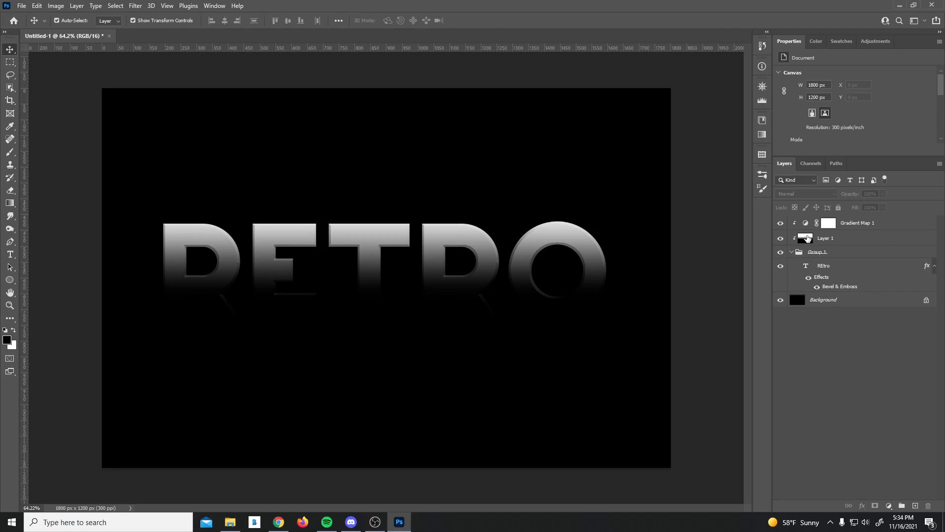
pyautogui.click(871, 222)
# Step: Load the Magenta Salmon preset into the gradient map and shift its stops to 8% and 28%
pyautogui.click(818, 81)
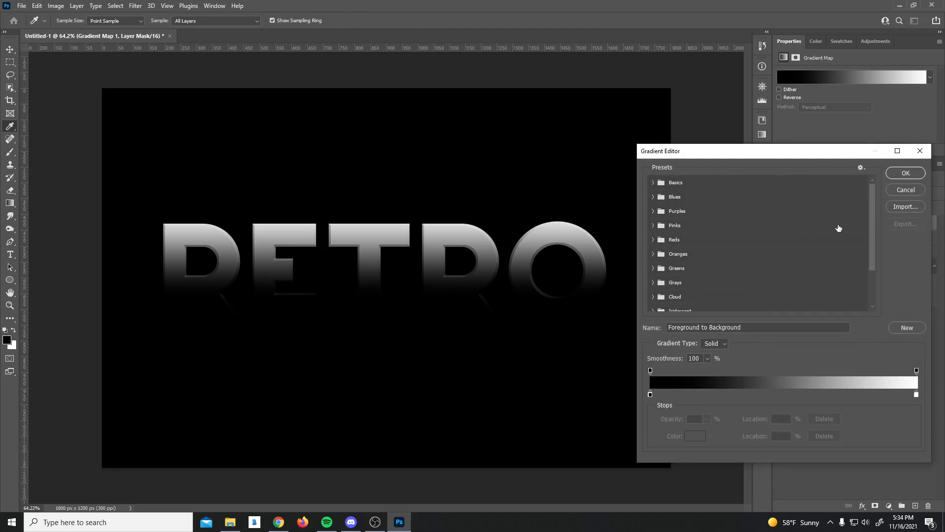
pyautogui.moveTo(870, 219); pyautogui.dragTo(873, 293)
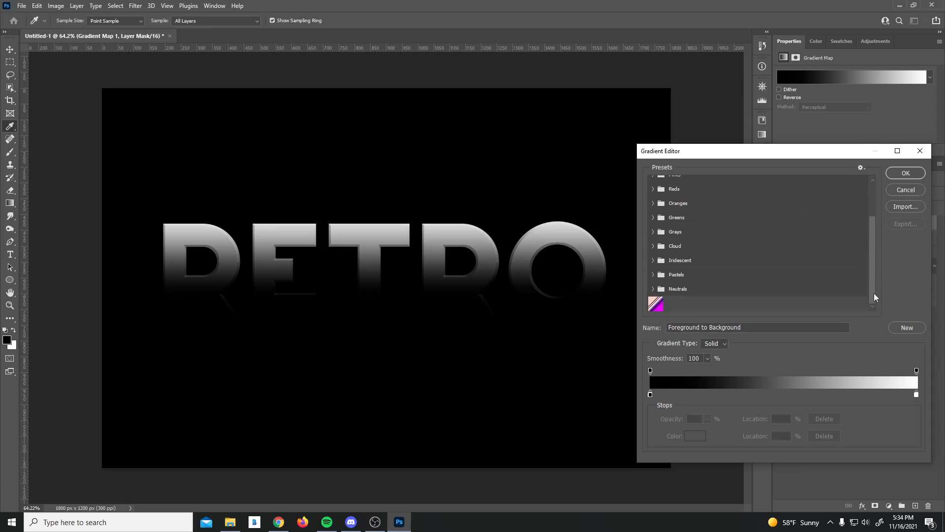
pyautogui.click(656, 303)
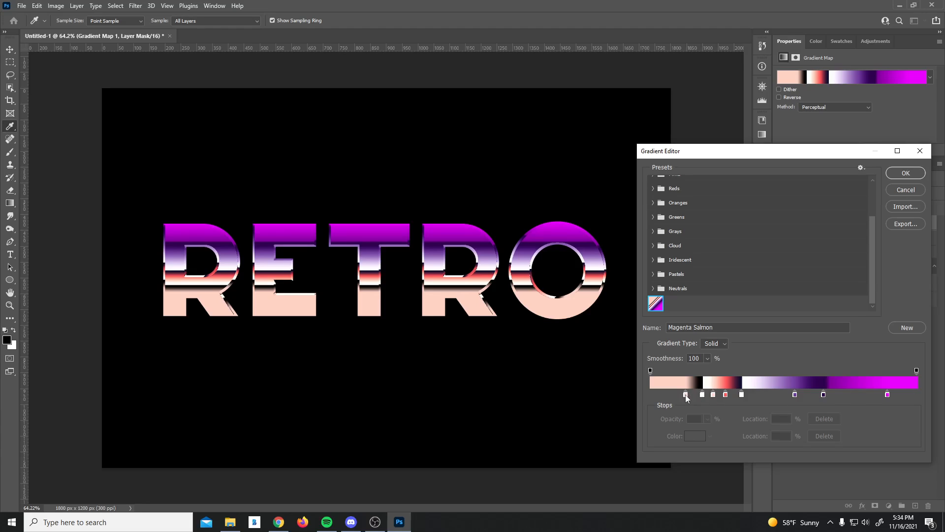
pyautogui.moveTo(686, 395)
pyautogui.mouseDown()
pyautogui.moveTo(670, 395)
pyautogui.moveTo(711, 396)
pyautogui.moveTo(691, 395)
pyautogui.mouseUp()
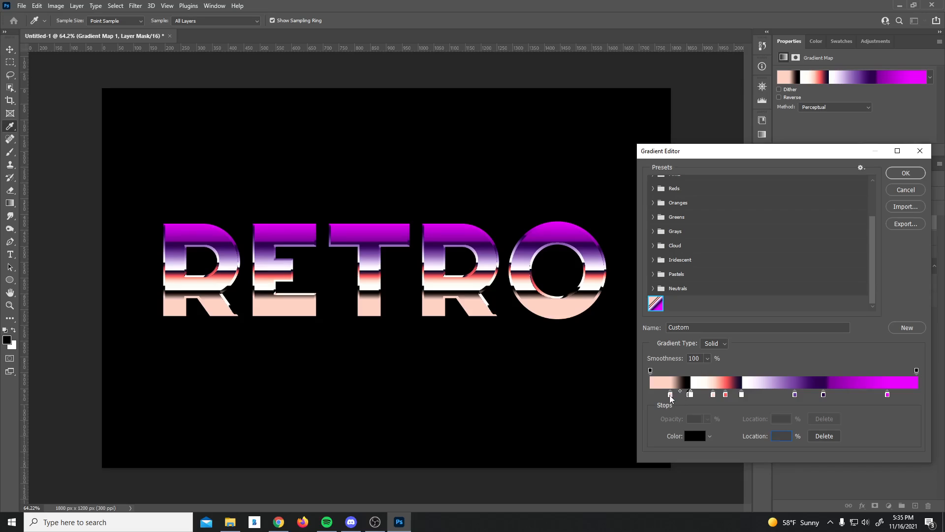
pyautogui.moveTo(670, 394); pyautogui.dragTo(699, 444)
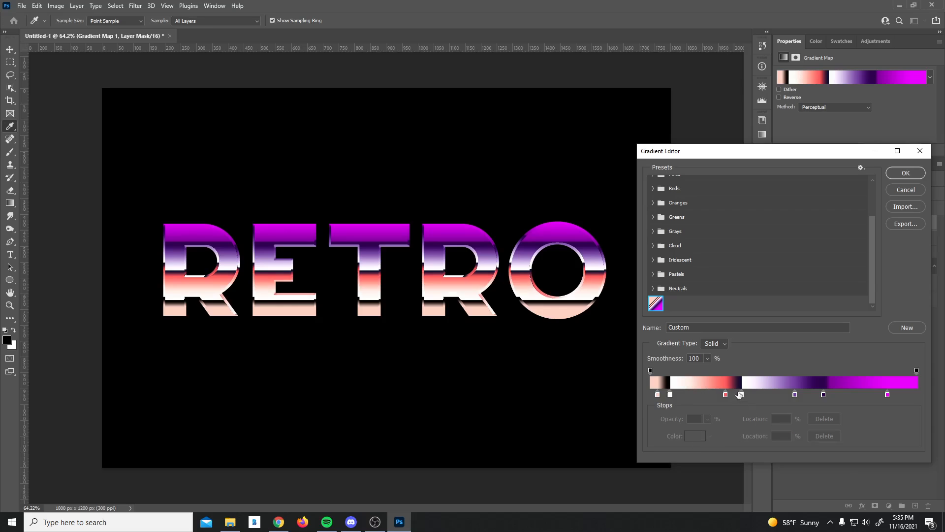
pyautogui.moveTo(727, 396)
pyautogui.mouseDown()
pyautogui.moveTo(700, 397)
pyautogui.moveTo(758, 396)
pyautogui.moveTo(727, 395)
pyautogui.mouseUp()
pyautogui.moveTo(757, 395); pyautogui.dragTo(726, 399)
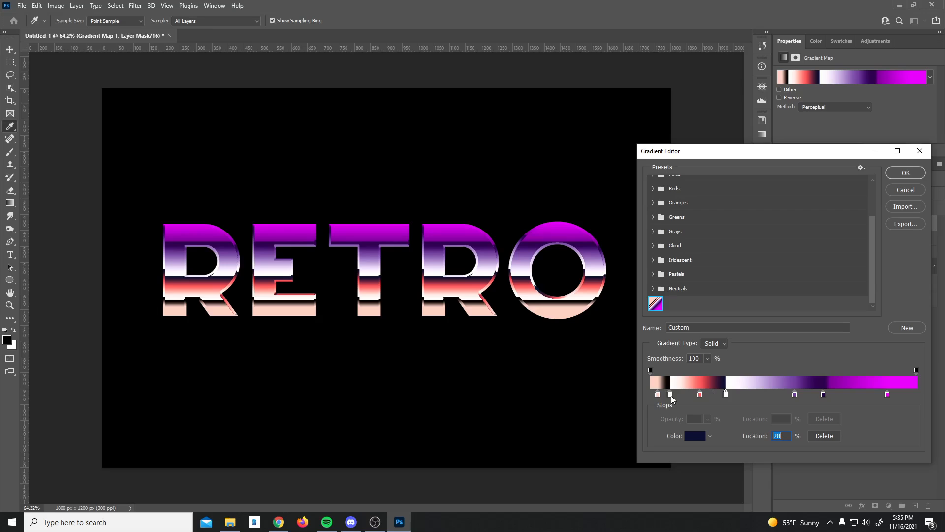
# Step: Remove the black band and magenta end stop, confirm, and reselect the RETRO layer
pyautogui.moveTo(670, 395); pyautogui.dragTo(672, 421)
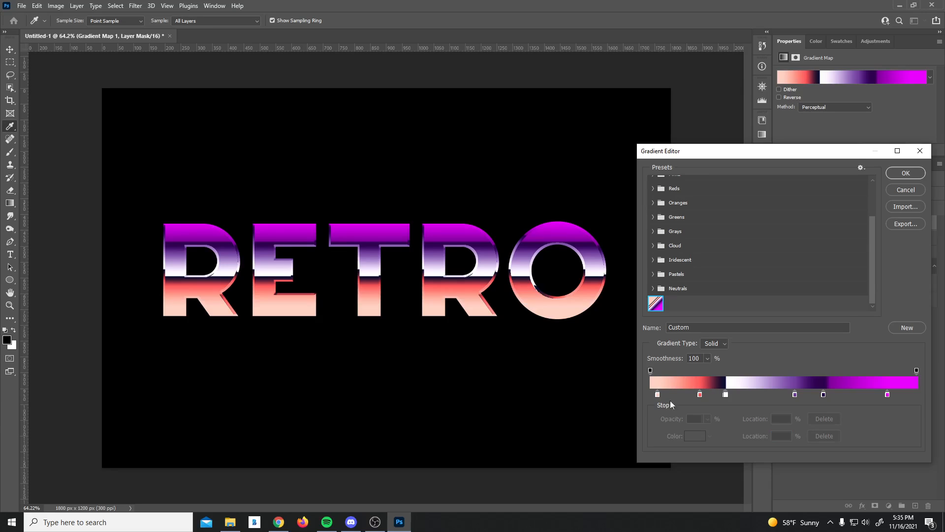
pyautogui.click(888, 395)
pyautogui.press('Delete')
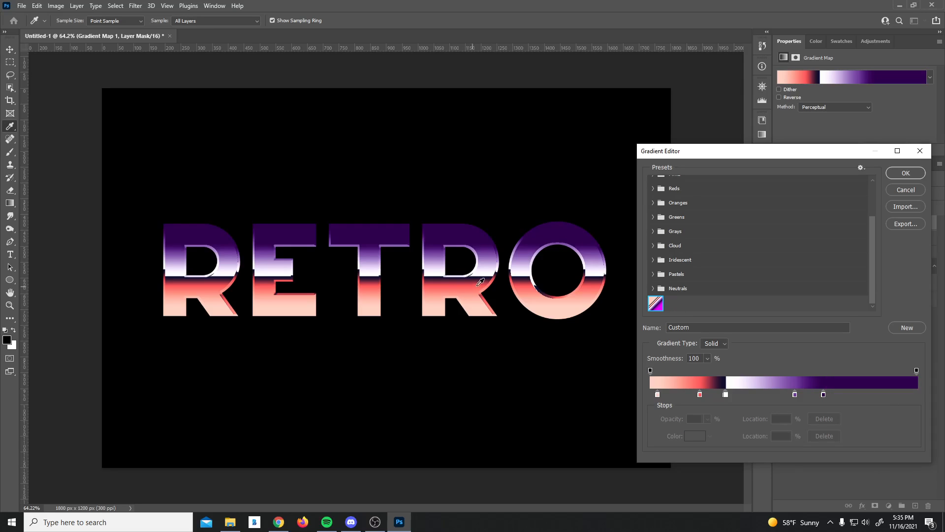
pyautogui.click(906, 173)
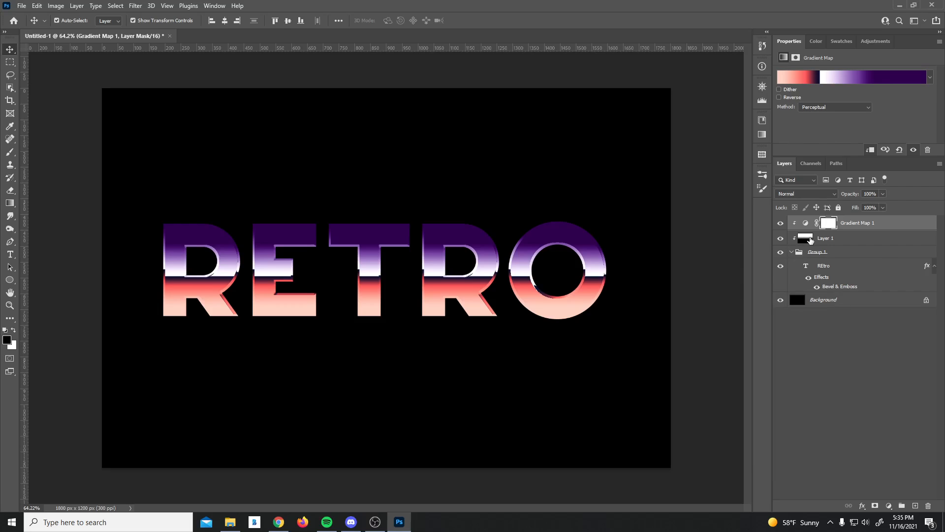
pyautogui.click(870, 309)
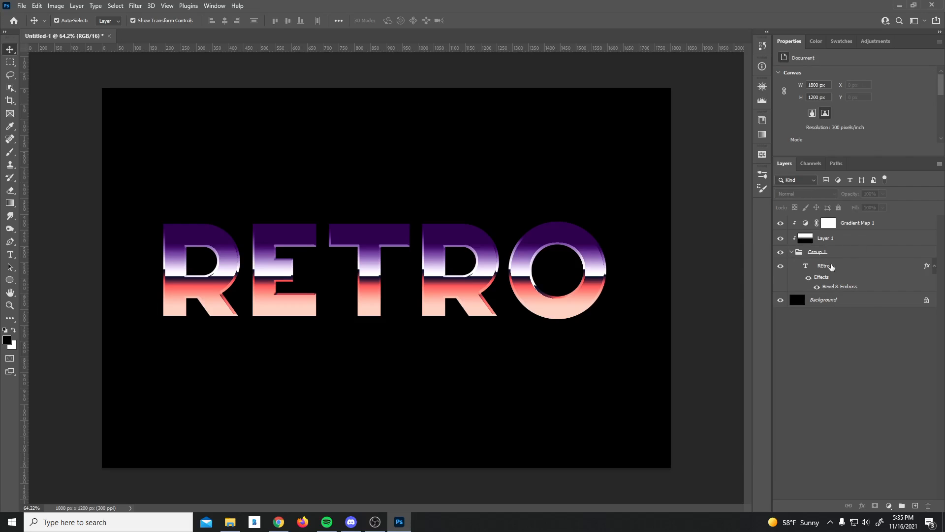
pyautogui.click(854, 269)
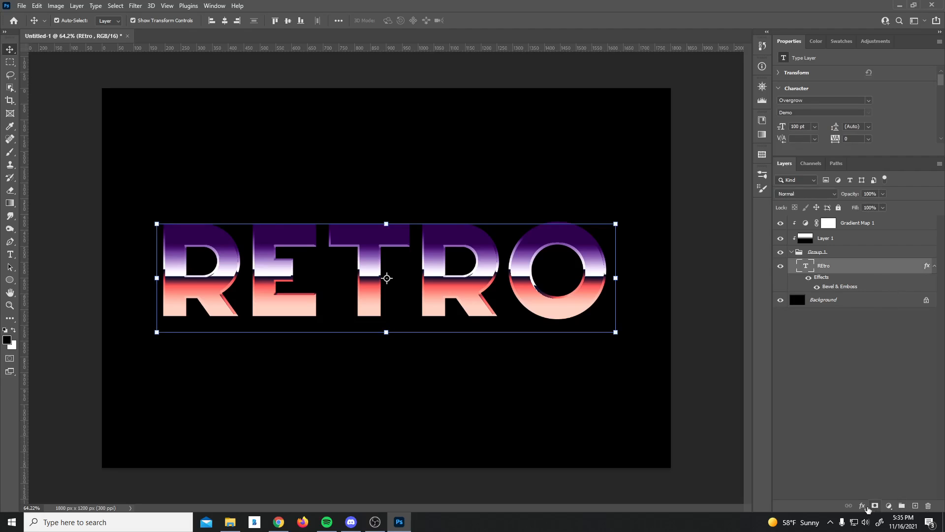
# Step: Add an Inner Shadow to RETRO with 25% opacity, 0 px distance and 25 px size
pyautogui.click(862, 506)
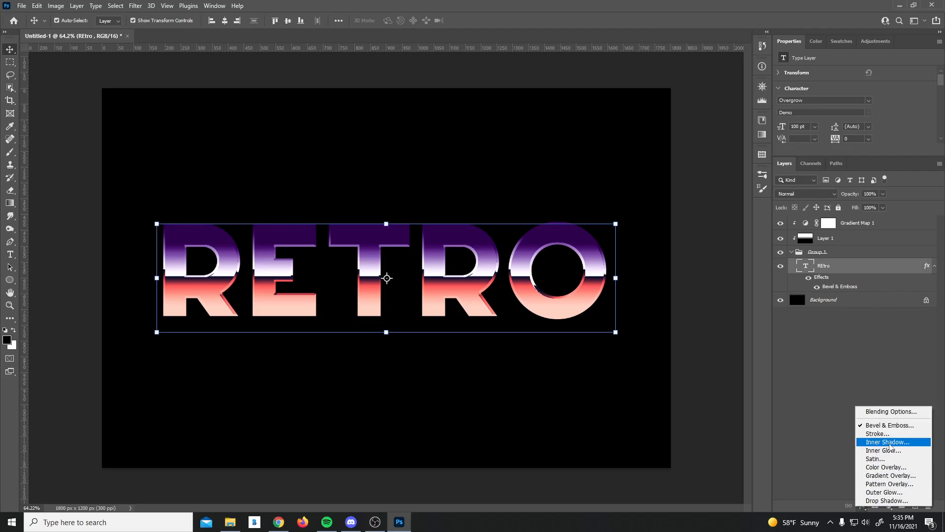
pyautogui.click(889, 442)
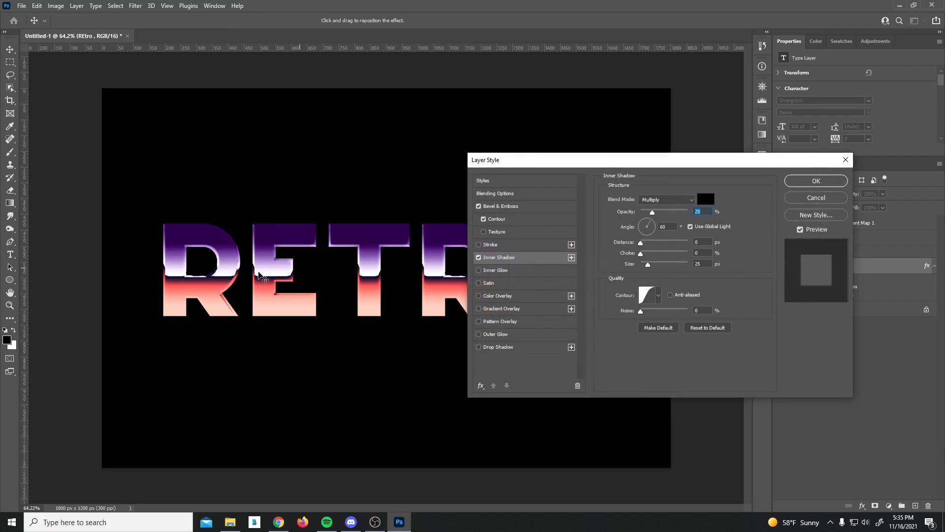
pyautogui.click(722, 329)
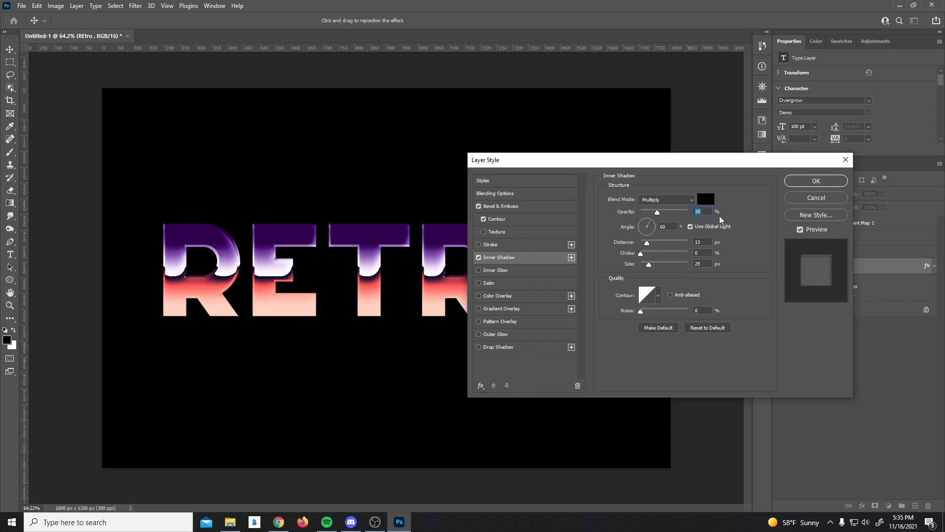
pyautogui.write('25')
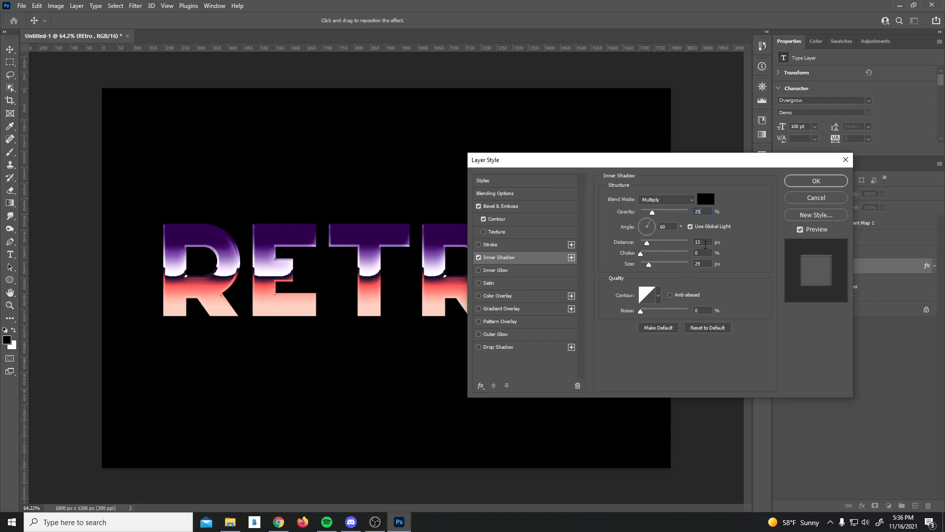
pyautogui.moveTo(708, 242); pyautogui.dragTo(694, 242)
pyautogui.write('0')
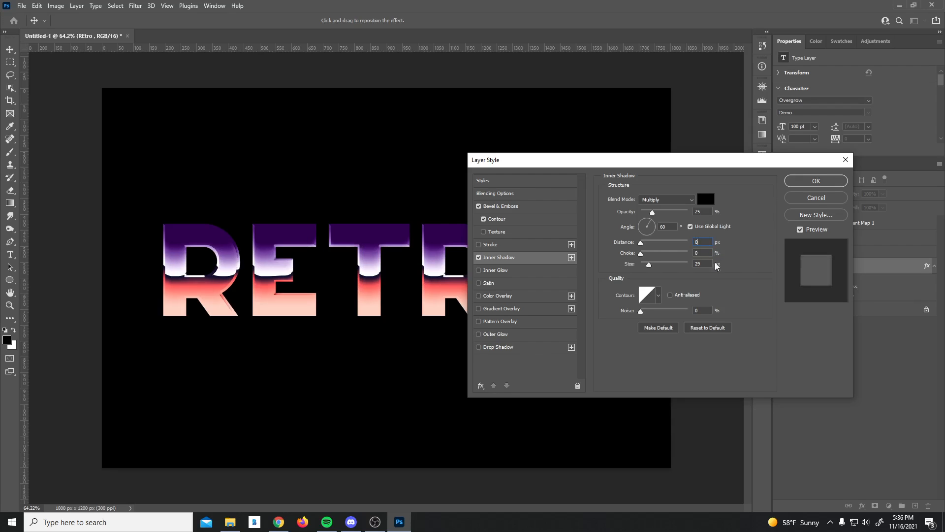
pyautogui.moveTo(704, 265); pyautogui.dragTo(693, 268)
pyautogui.press('Down')
pyautogui.press('Down')
pyautogui.press('Down')
pyautogui.press('Down')
pyautogui.click(799, 183)
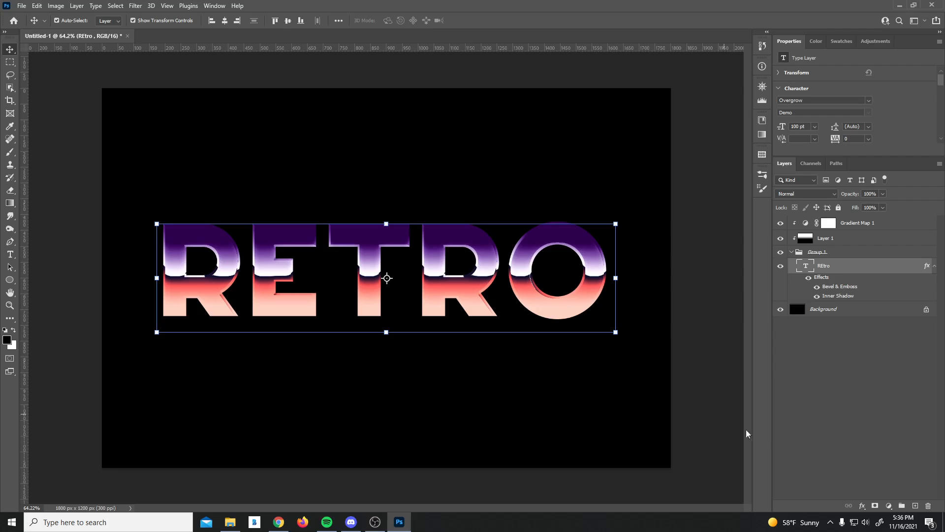
# Step: Add a 6 px inside stroke to RETRO at 20% opacity with a Gradient fill
pyautogui.click(862, 506)
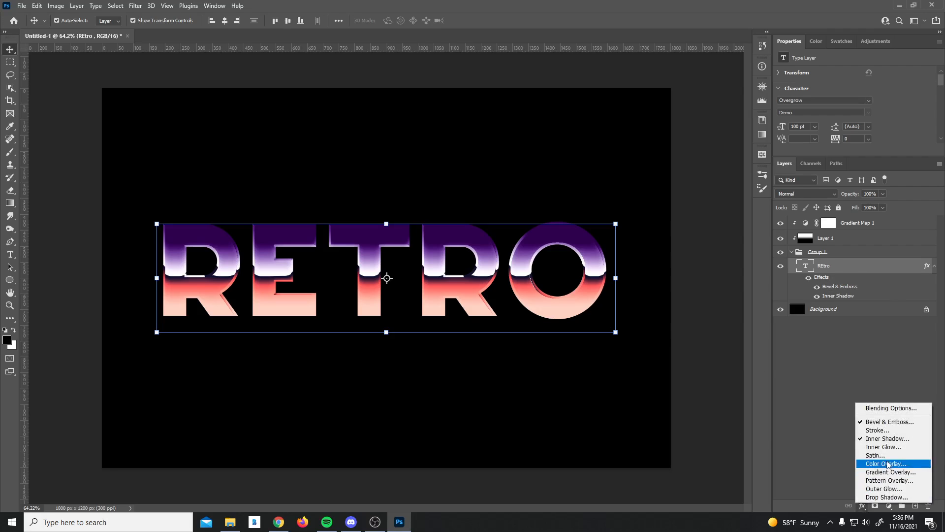
pyautogui.click(879, 431)
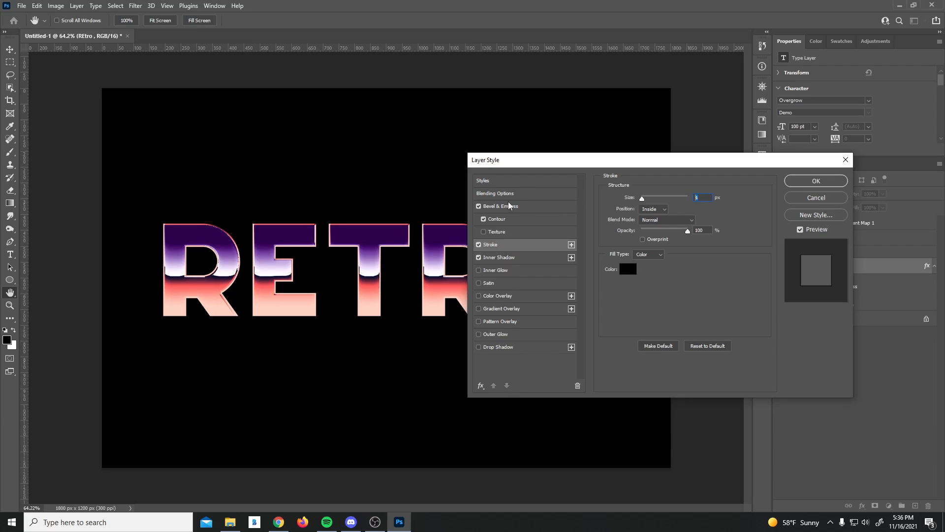
pyautogui.press('Up')
pyautogui.press('Up')
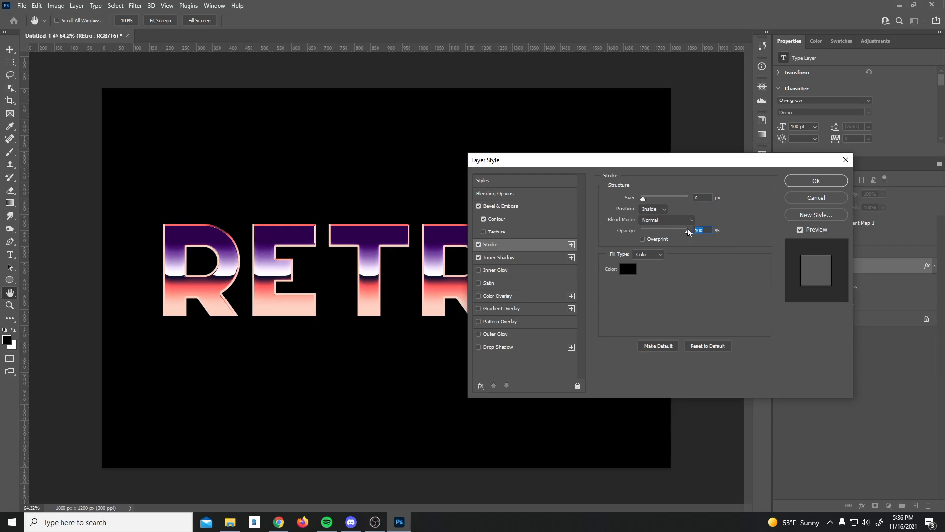
pyautogui.moveTo(687, 229); pyautogui.dragTo(650, 230)
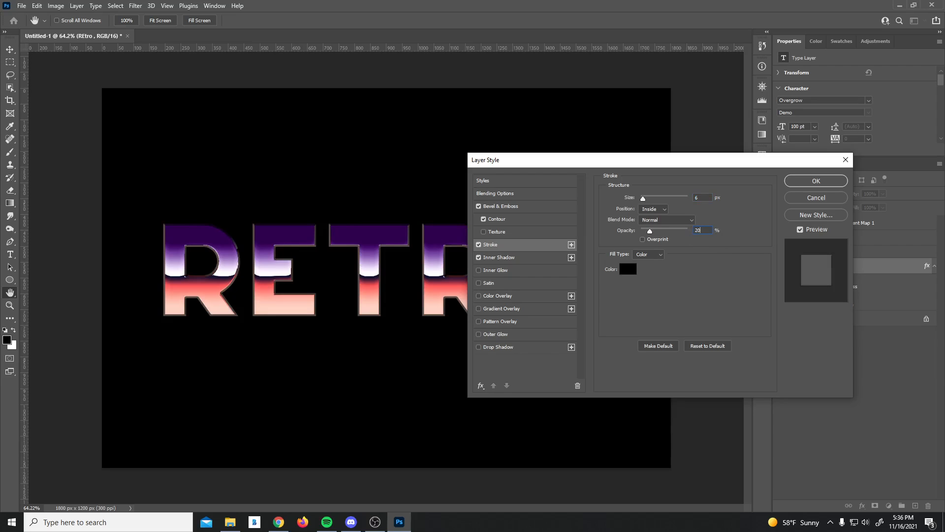
pyautogui.click(649, 254)
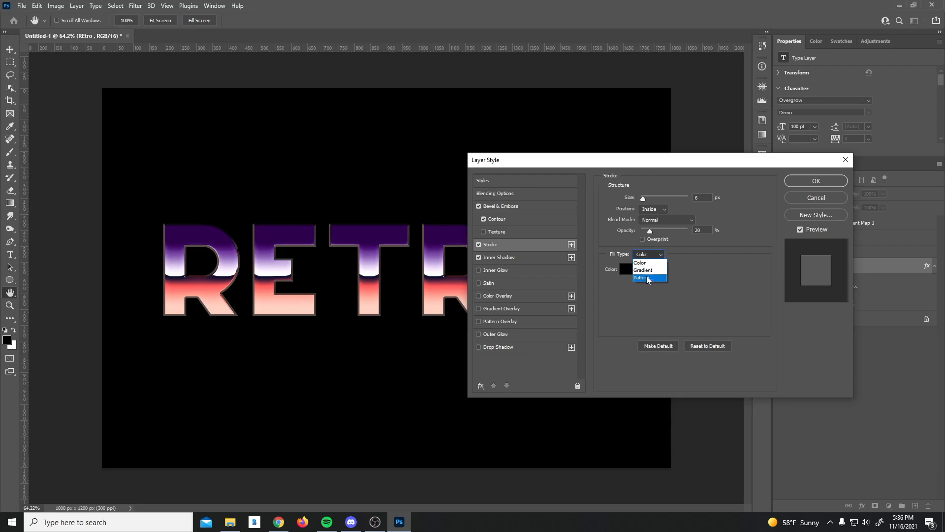
pyautogui.click(646, 273)
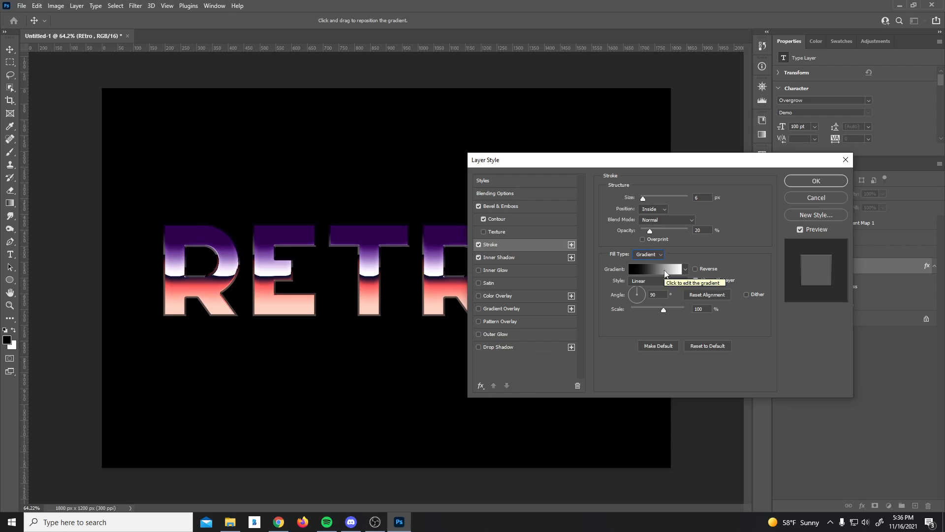
# Step: Make the stroke gradient black-white-black with the white stop at 50%
pyautogui.click(663, 269)
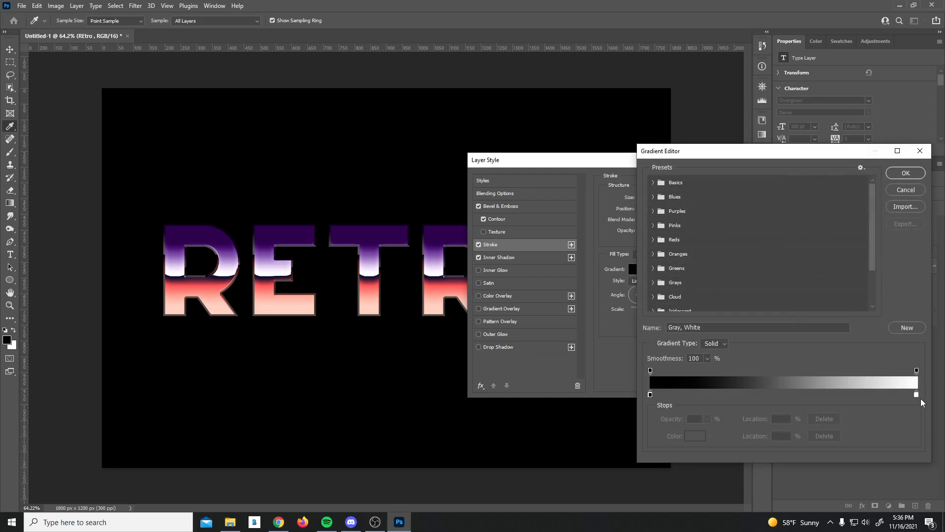
pyautogui.moveTo(916, 395); pyautogui.dragTo(783, 394)
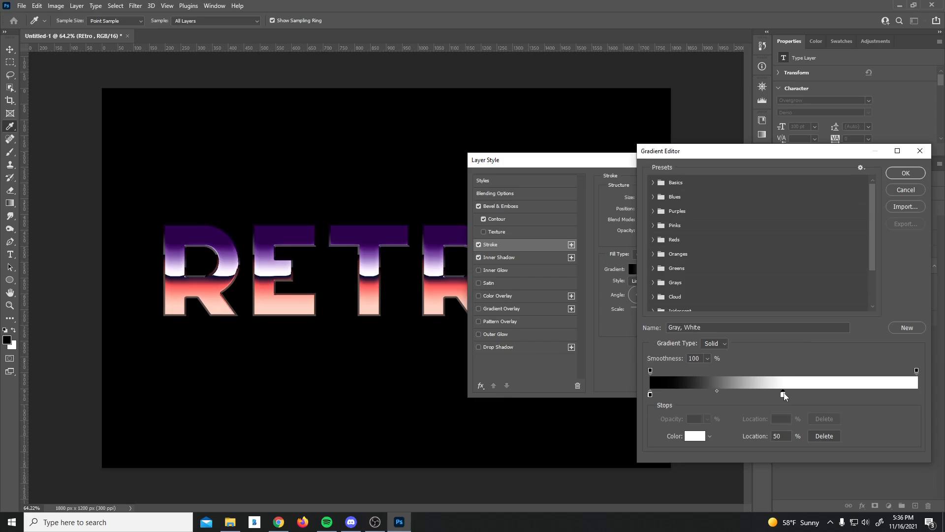
pyautogui.click(916, 394)
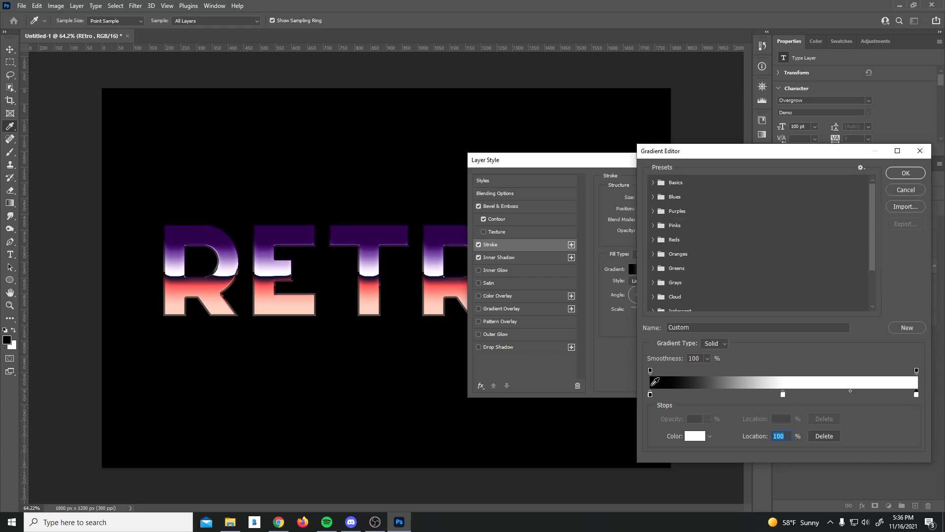
pyautogui.click(655, 381)
pyautogui.click(905, 176)
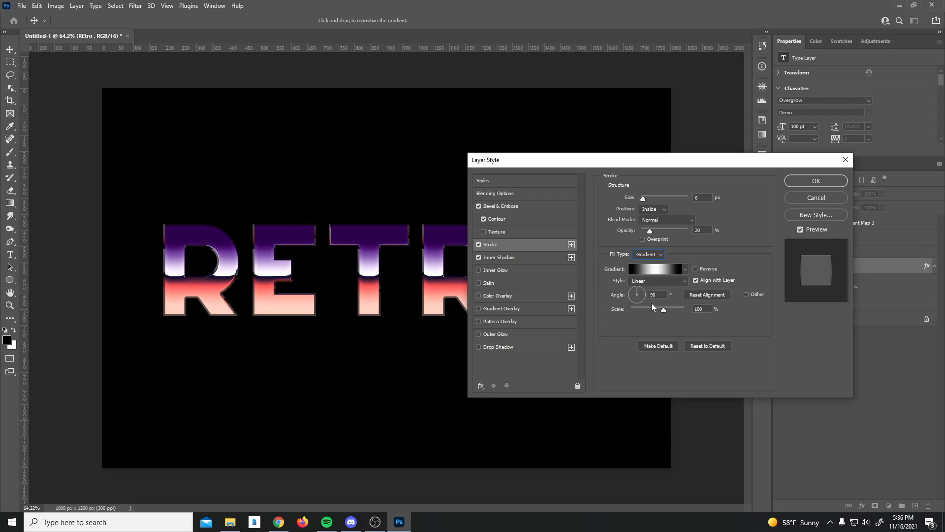
# Step: Set the stroke gradient style to Shape Burst with Overprint and Screen blending, and apply it
pyautogui.click(664, 281)
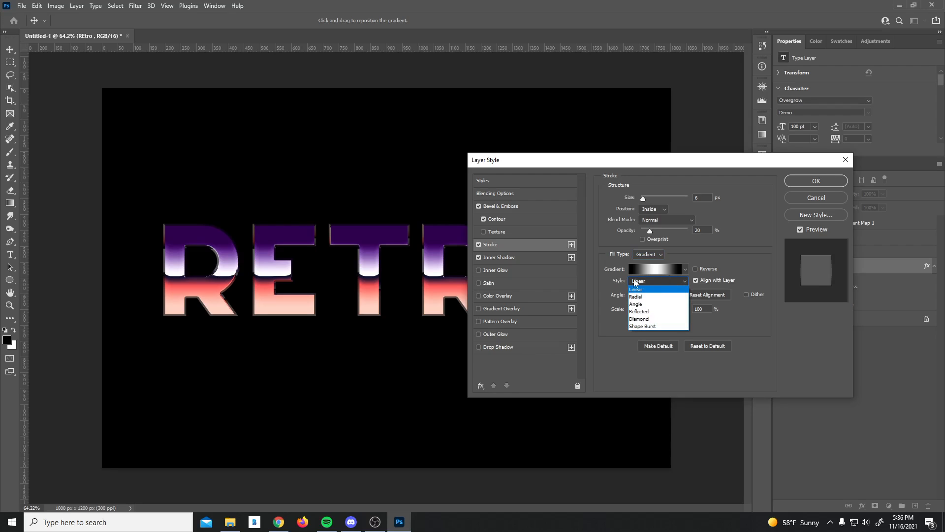
pyautogui.click(648, 326)
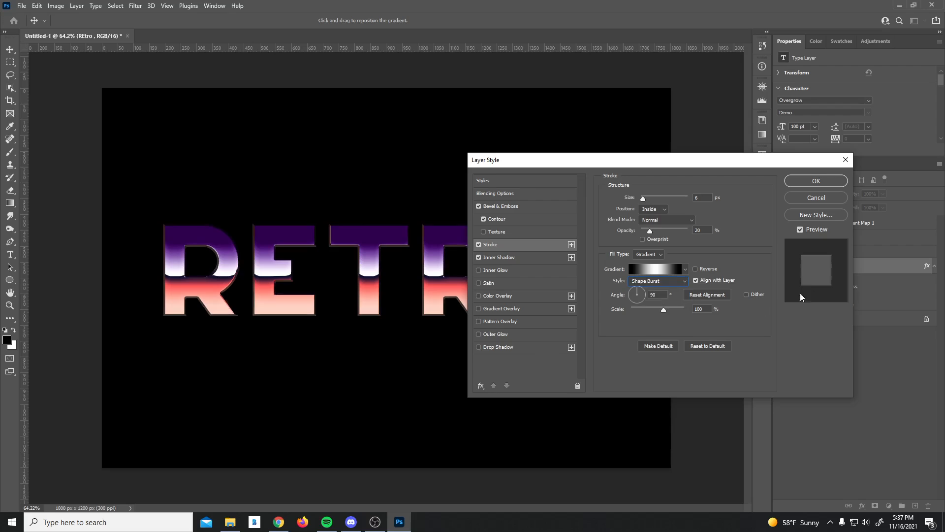
pyautogui.click(643, 239)
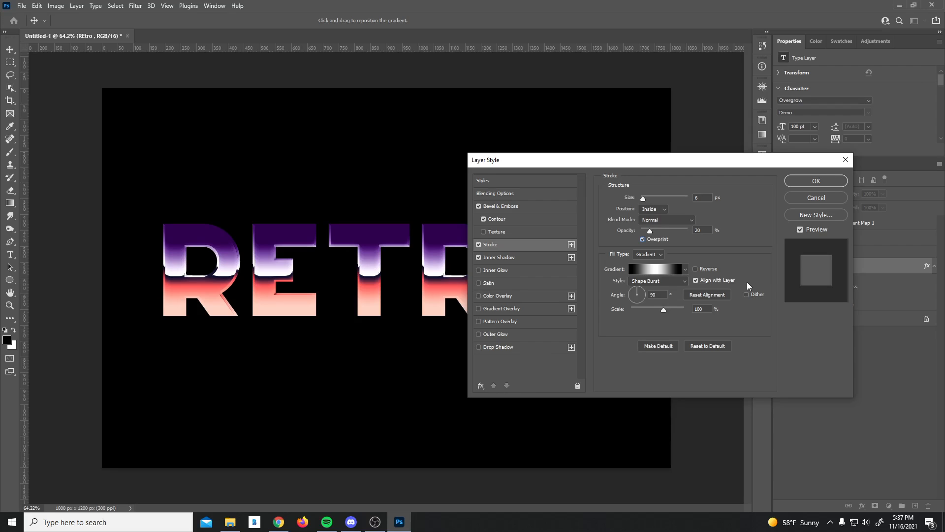
pyautogui.click(668, 217)
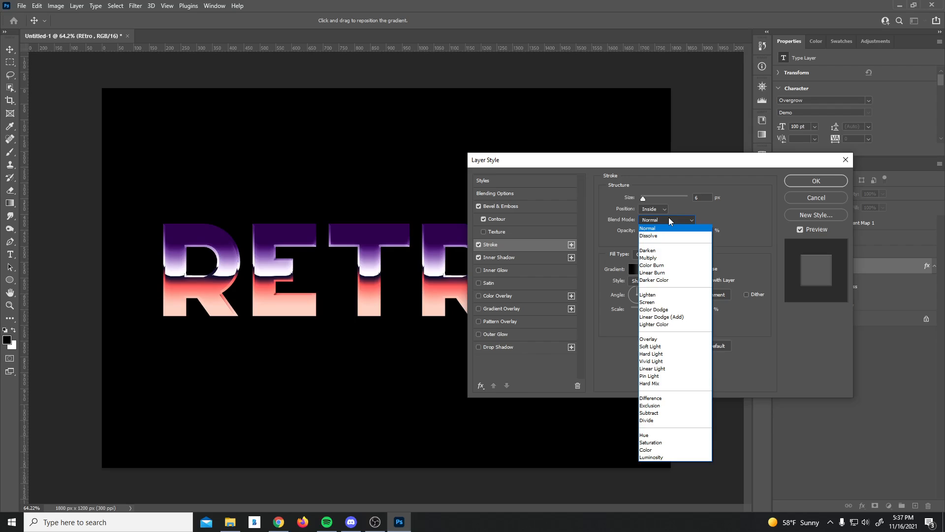
pyautogui.click(646, 302)
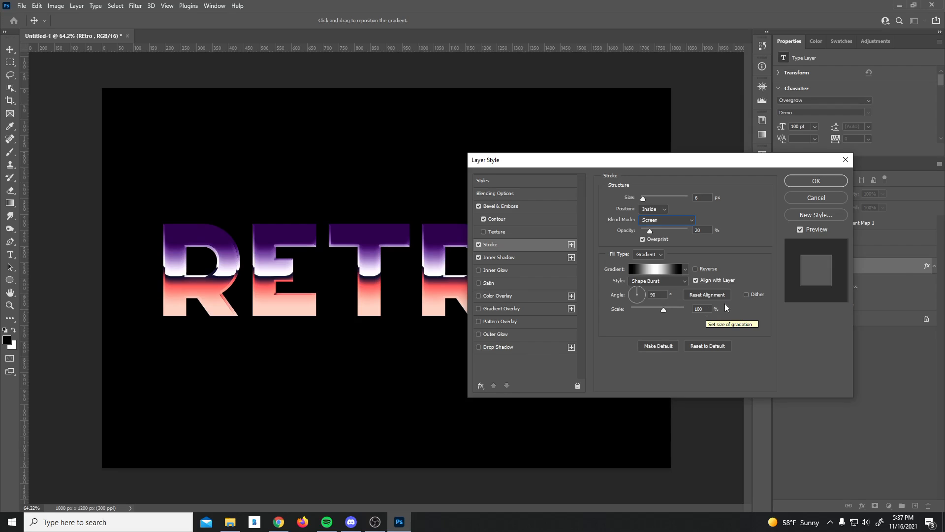
pyautogui.click(816, 181)
pyautogui.click(837, 252)
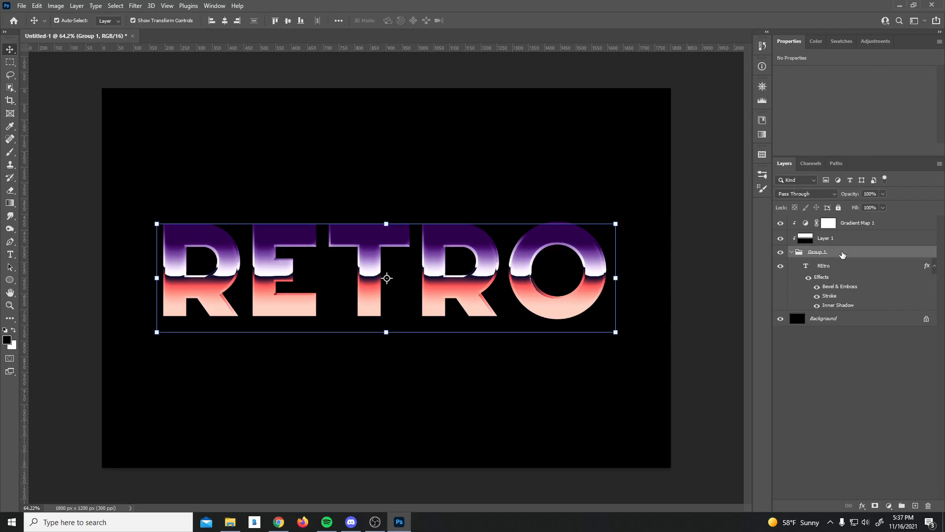
# Step: Add an Outer Glow to Group 1 from default settings with 25% opacity
pyautogui.click(862, 506)
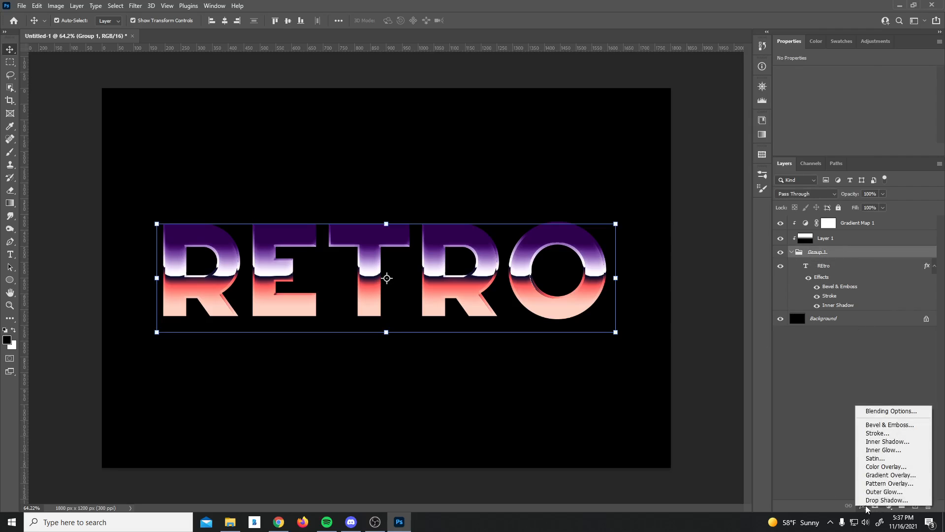
pyautogui.click(914, 492)
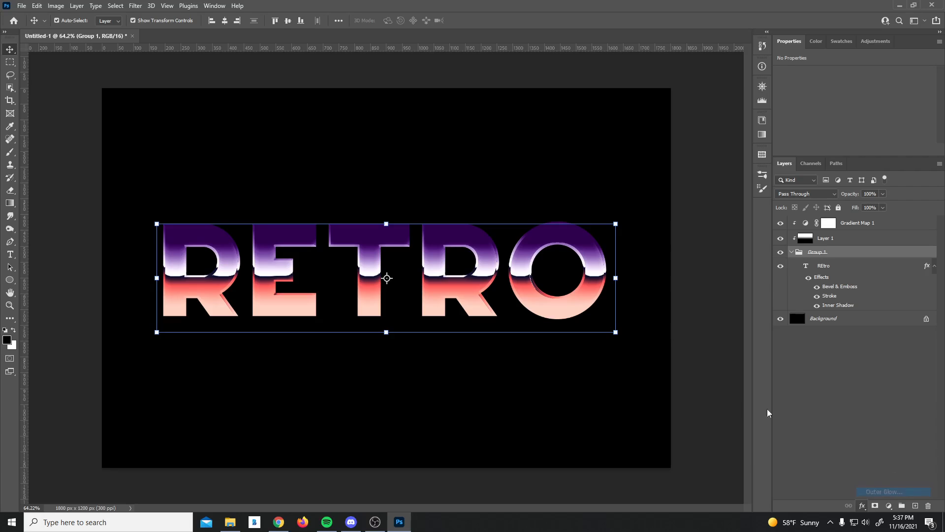
pyautogui.click(703, 361)
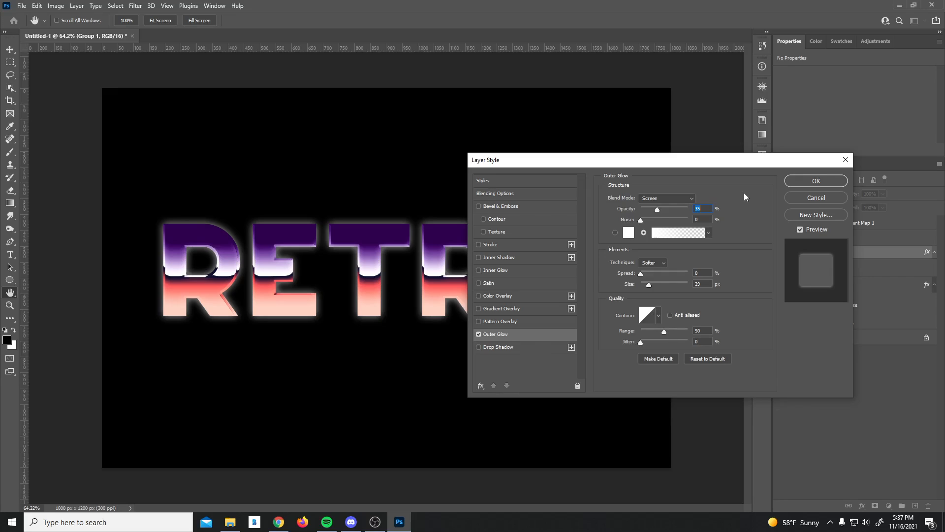
pyautogui.write('25')
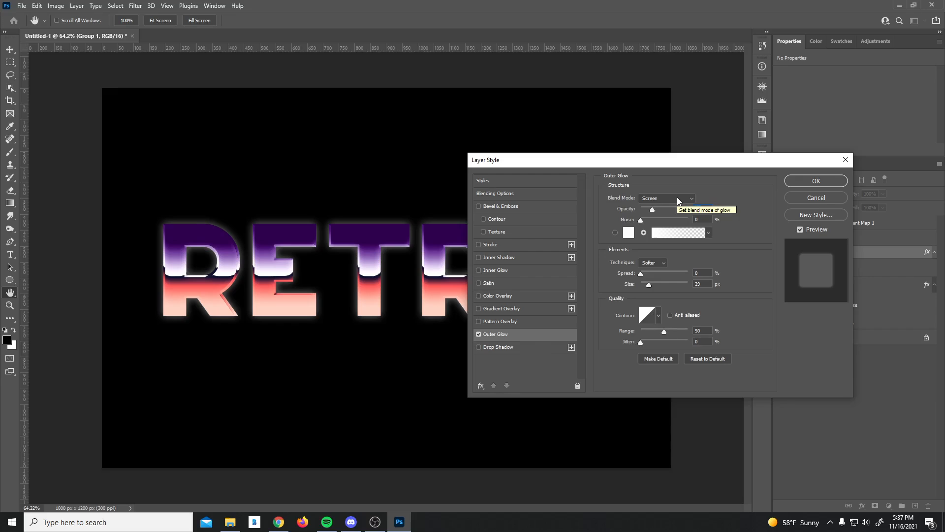
# Step: Pick a purple colour for the outer glow
pyautogui.click(630, 233)
pyautogui.moveTo(802, 302); pyautogui.dragTo(802, 268)
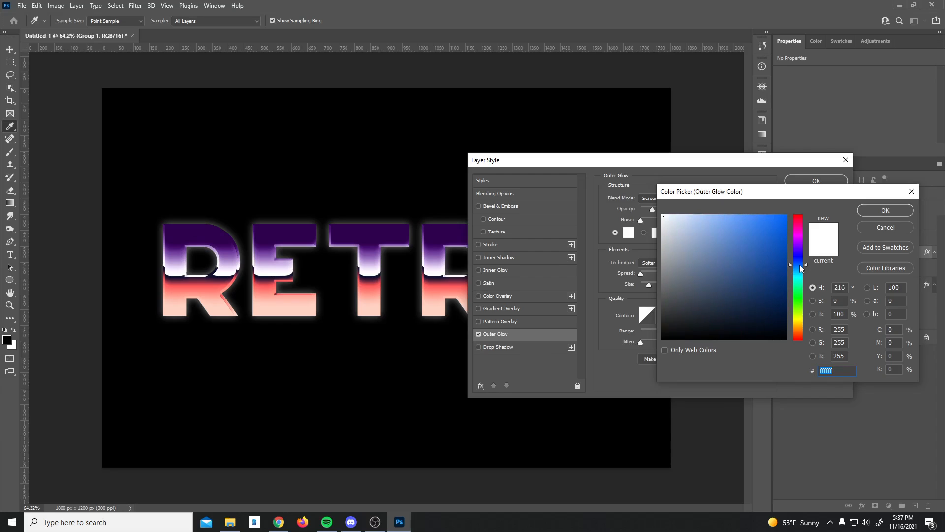
pyautogui.click(801, 247)
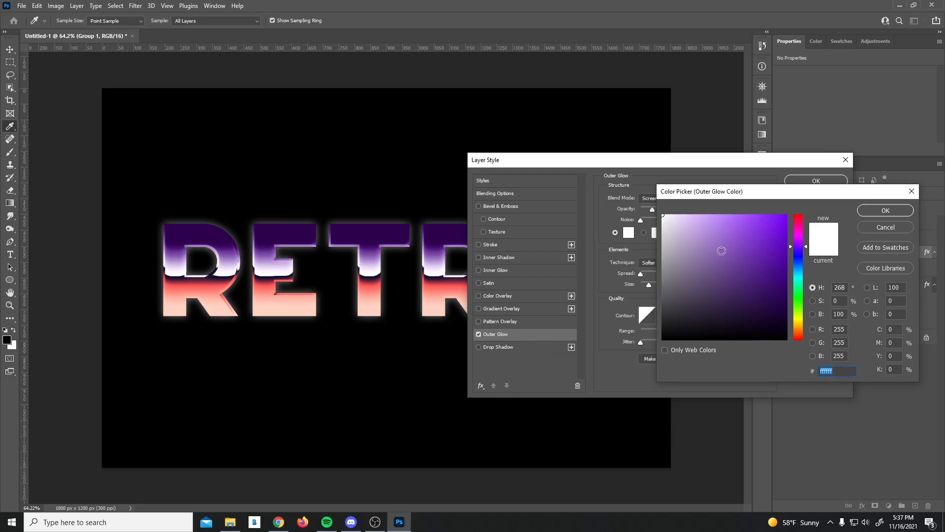
pyautogui.click(722, 250)
pyautogui.click(729, 262)
pyautogui.click(724, 244)
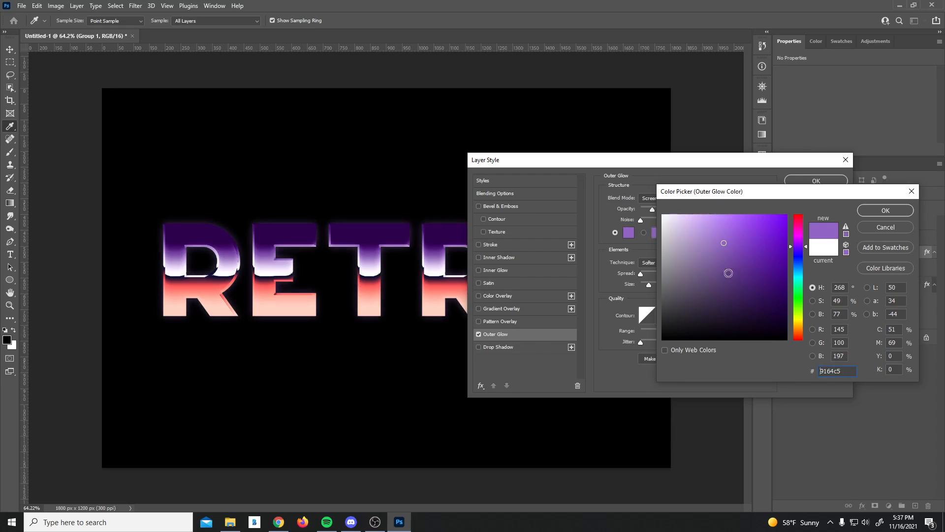
pyautogui.click(724, 239)
pyautogui.press('Return')
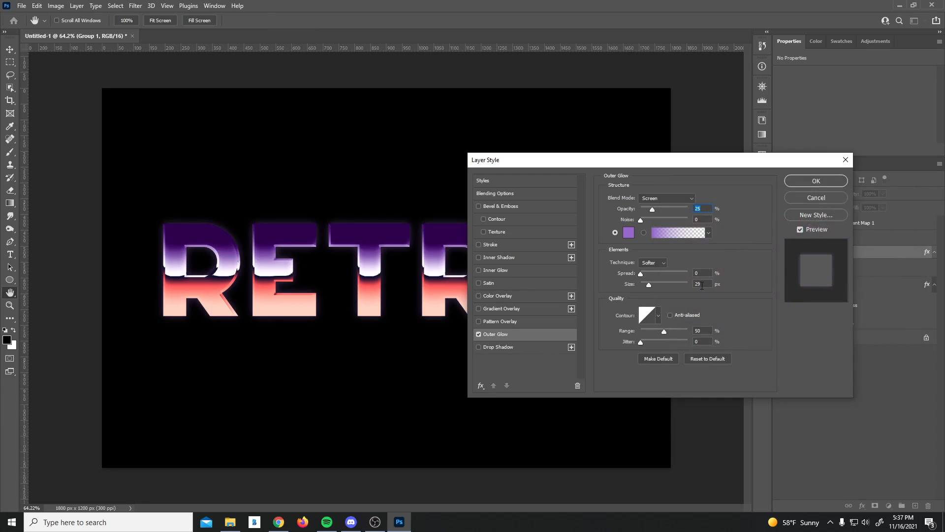
# Step: Set the glow size to 50 px and darken its purple slightly
pyautogui.doubleClick(699, 284)
pyautogui.write('50')
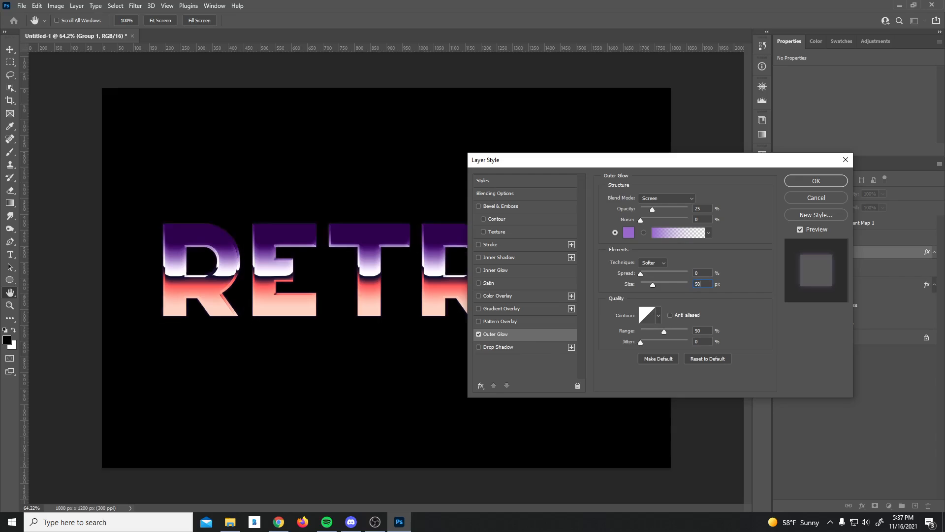
pyautogui.click(628, 233)
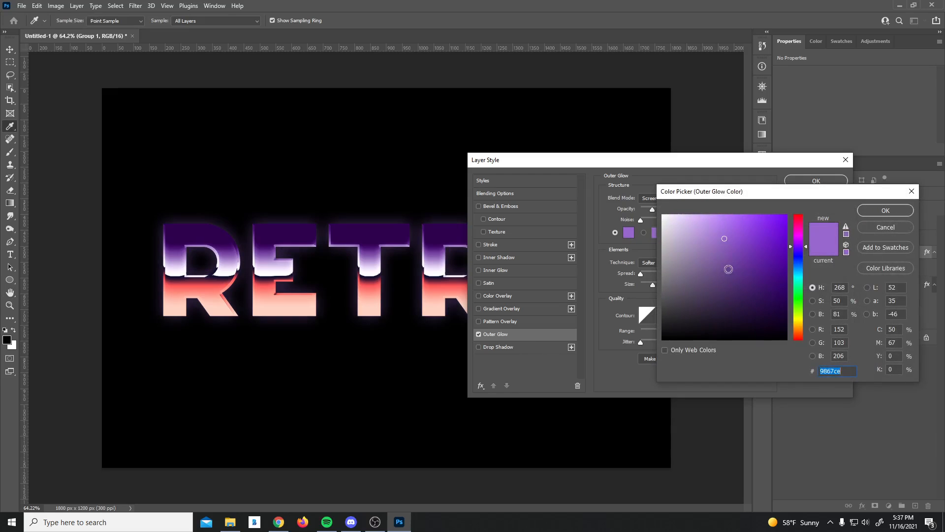
pyautogui.click(725, 251)
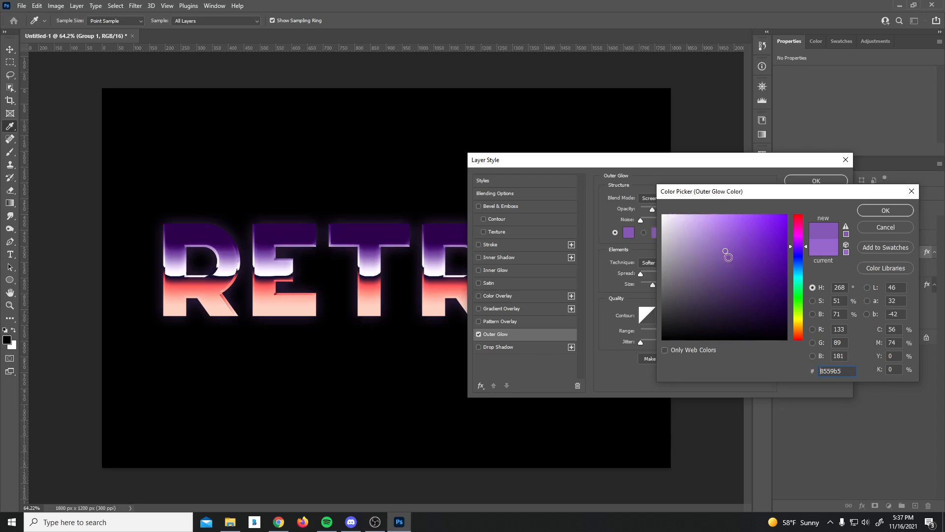
pyautogui.click(875, 213)
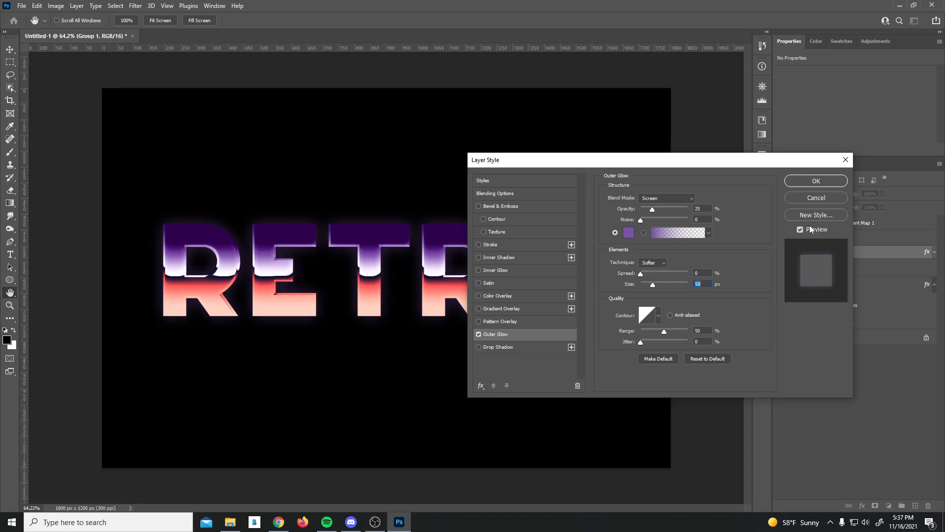
# Step: Add a default Inner Bevel to Group 1 with 6 px size and Contour at 0% range
pyautogui.click(479, 206)
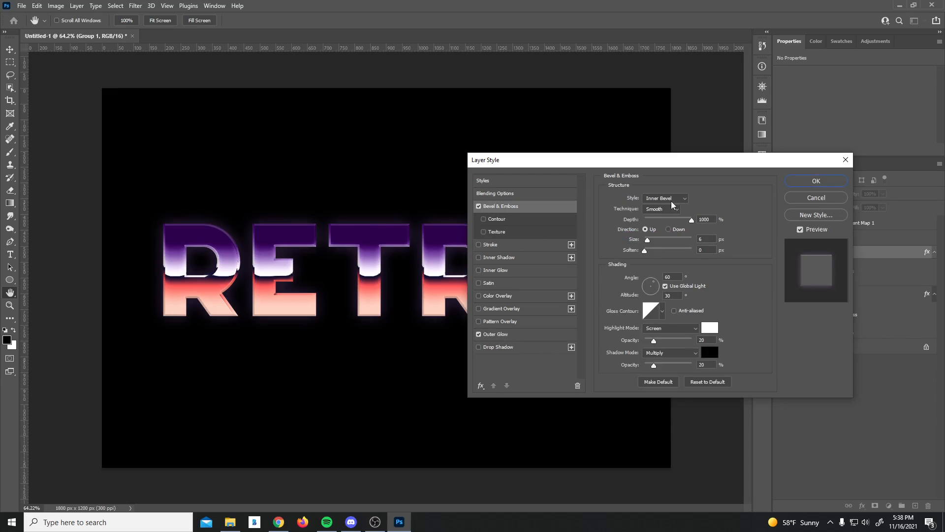
pyautogui.moveTo(707, 159); pyautogui.dragTo(633, 162)
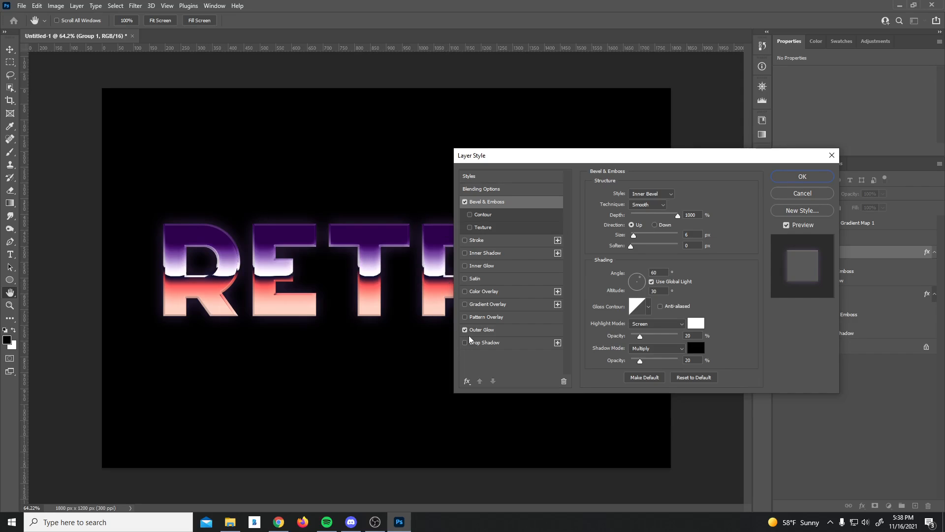
pyautogui.click(698, 378)
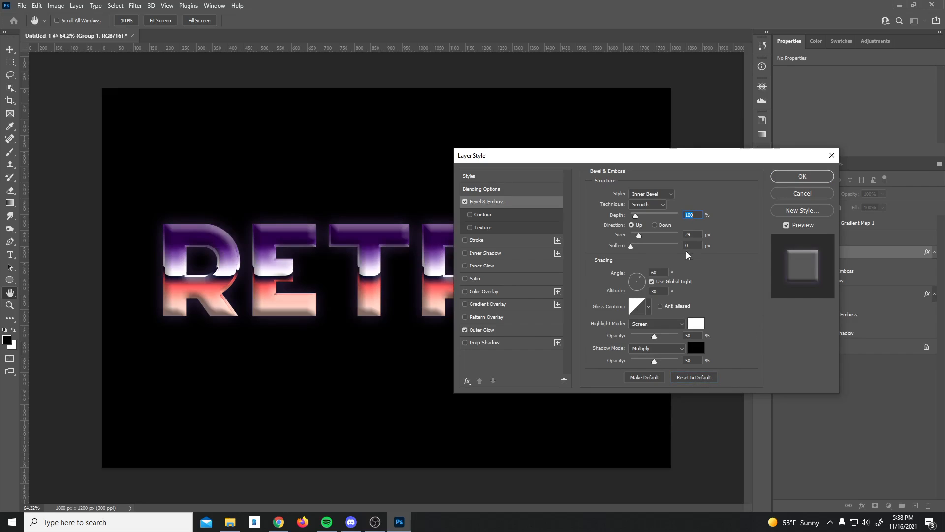
pyautogui.press('Tab')
pyautogui.write('6')
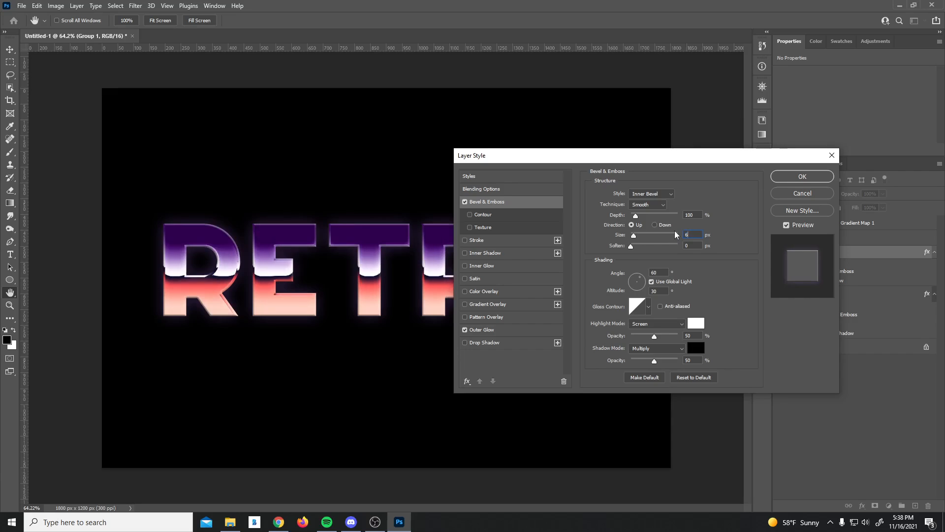
pyautogui.click(654, 204)
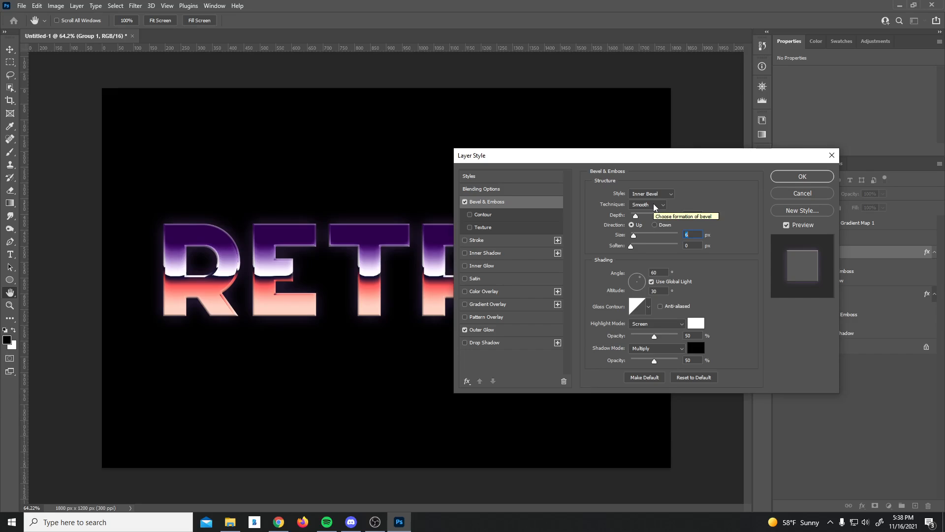
pyautogui.click(470, 214)
pyautogui.click(499, 216)
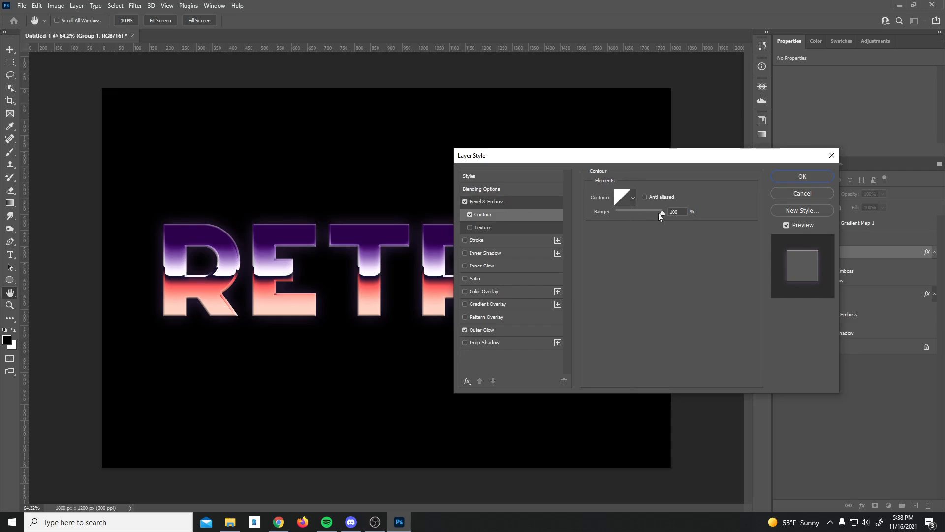
pyautogui.moveTo(661, 213); pyautogui.dragTo(576, 213)
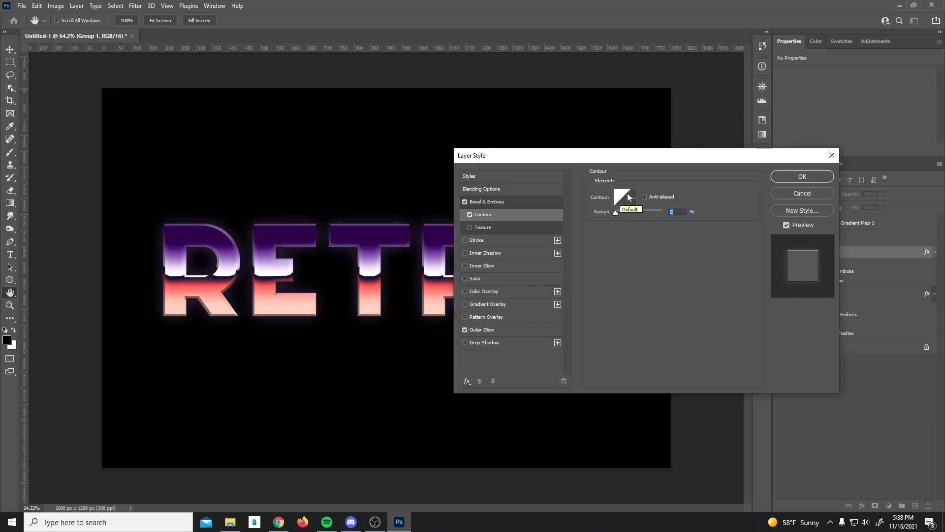
# Step: Customize the bevel's contour curve, raising its start point and setting an input value of 98
pyautogui.click(630, 202)
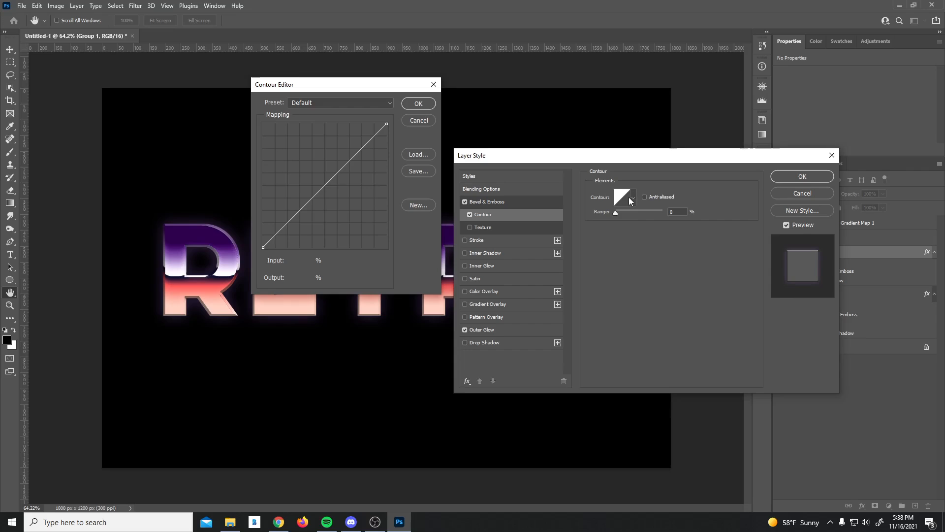
pyautogui.click(264, 247)
pyautogui.moveTo(264, 247)
pyautogui.mouseDown()
pyautogui.moveTo(234, 155)
pyautogui.moveTo(249, 124)
pyautogui.moveTo(264, 250)
pyautogui.mouseUp()
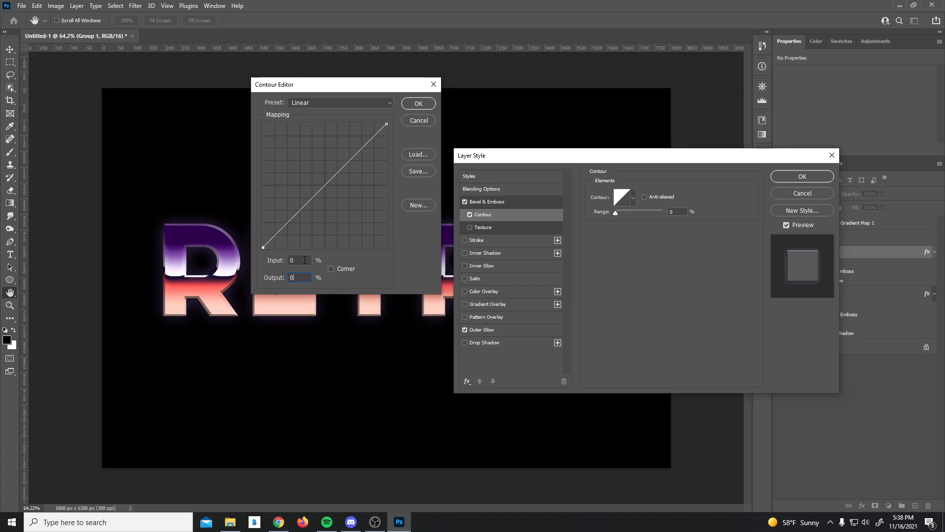
pyautogui.click(304, 260)
pyautogui.write('98')
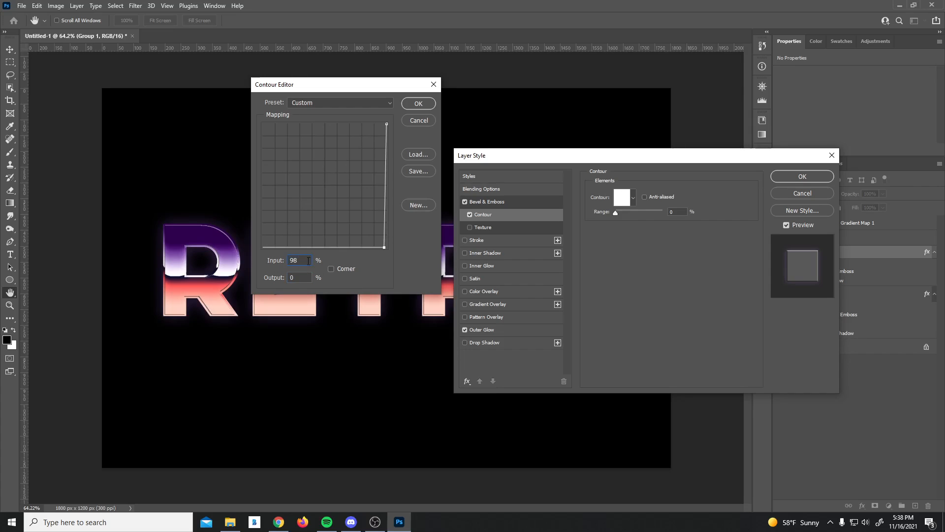
pyautogui.click(417, 103)
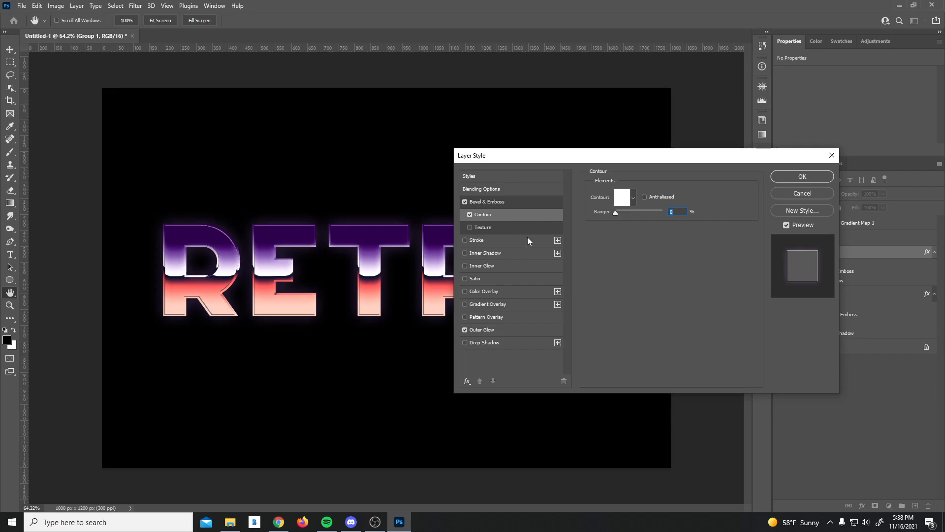
# Step: Turn off Use Global Light for the bevel and set its altitude to 80°
pyautogui.click(507, 204)
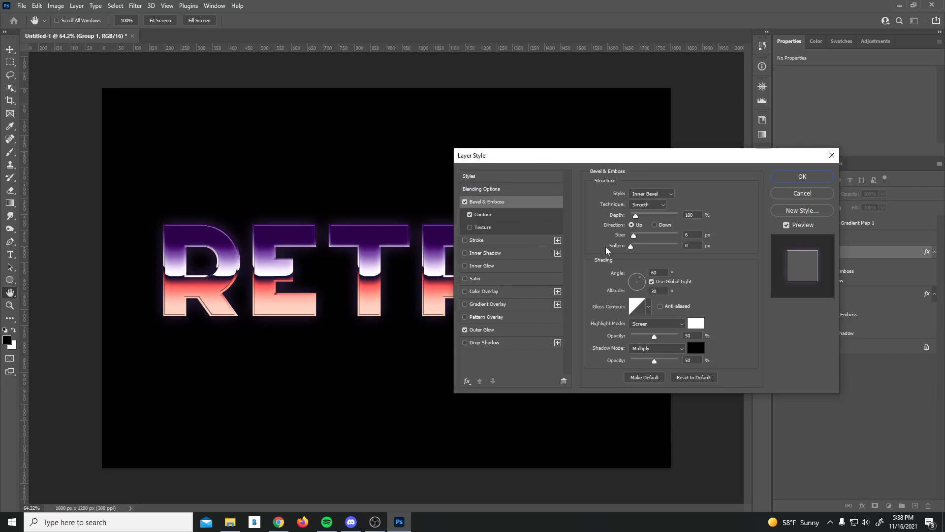
pyautogui.click(651, 282)
pyautogui.doubleClick(653, 291)
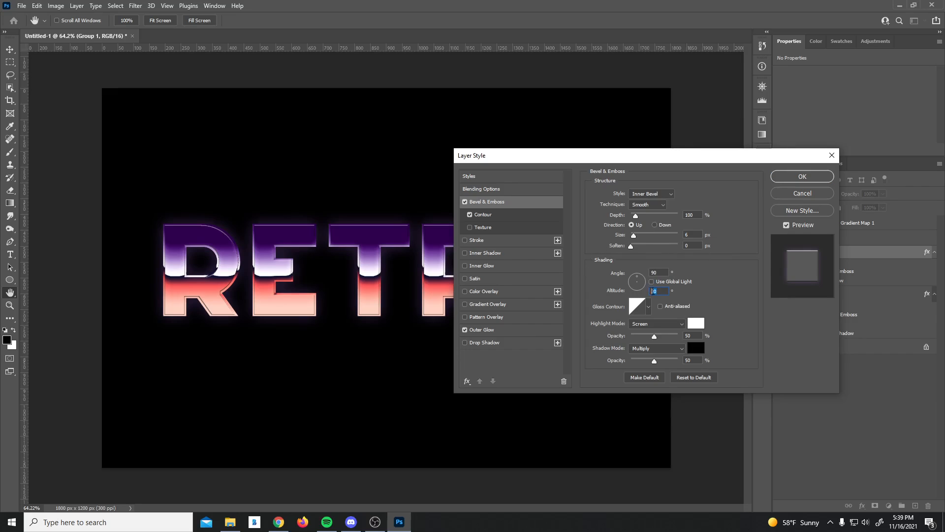
pyautogui.write('80')
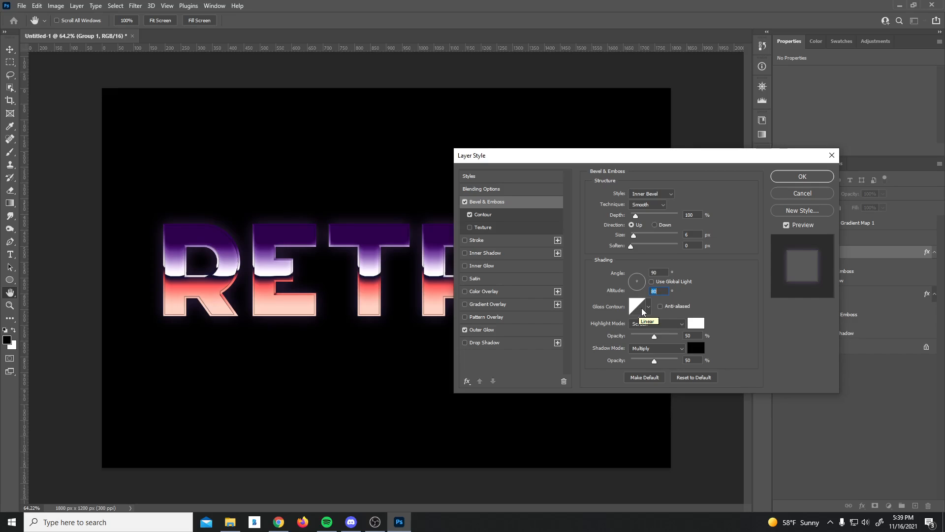
pyautogui.click(639, 308)
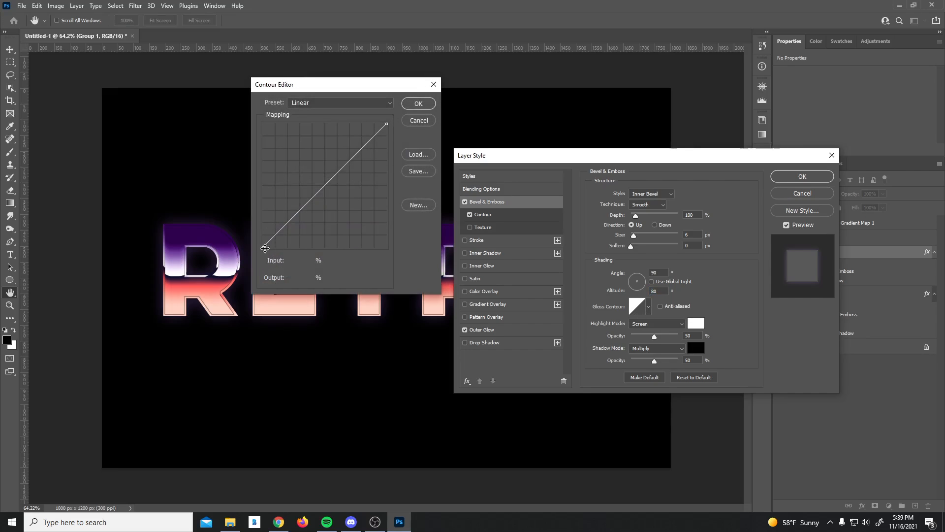
# Step: Raise the gloss contour's starting point up the left edge near the top
pyautogui.moveTo(263, 247); pyautogui.dragTo(250, 127)
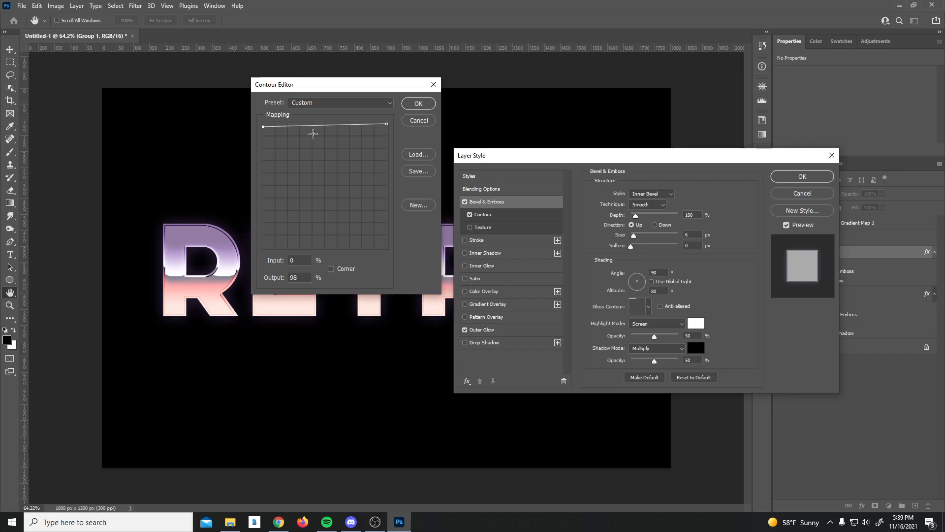
pyautogui.moveTo(264, 127); pyautogui.dragTo(263, 248)
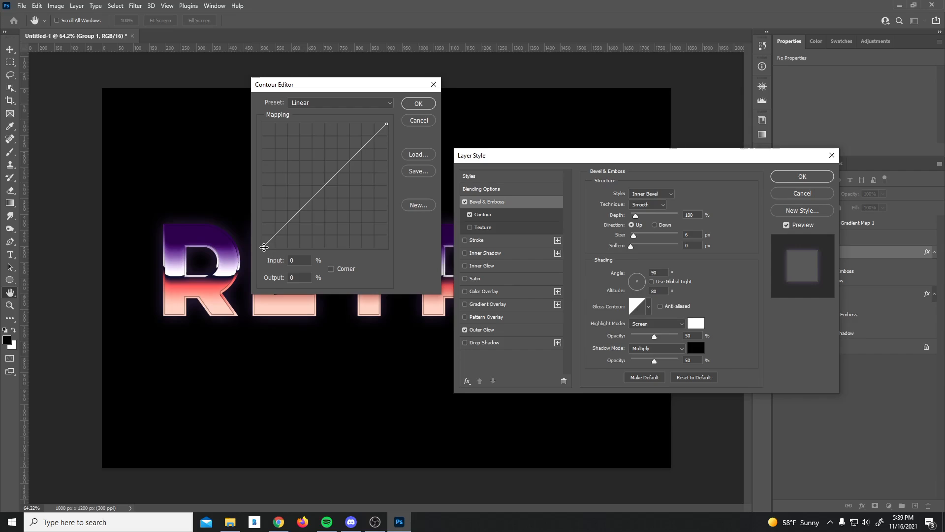
pyautogui.moveTo(263, 248); pyautogui.dragTo(255, 18)
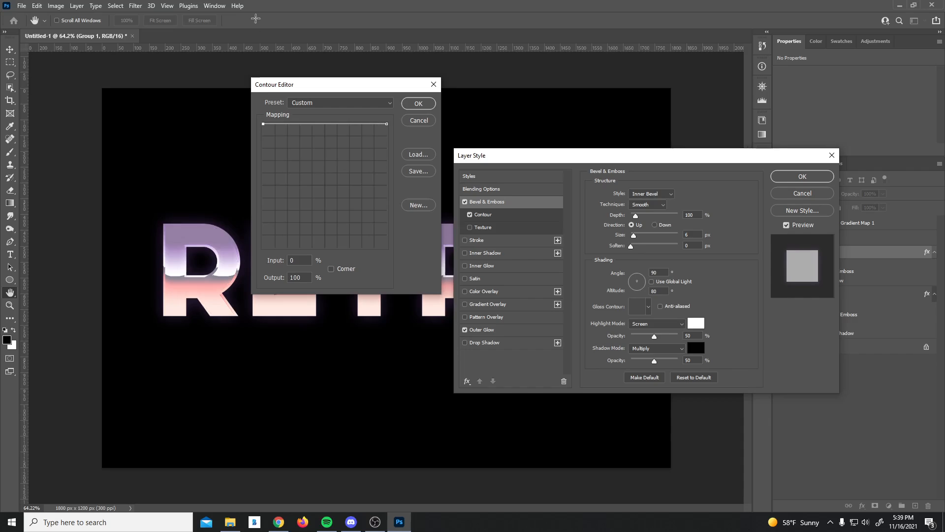
# Step: Set the gloss contour's end point to input 100 and output 98, and accept it
pyautogui.click(387, 123)
pyautogui.click(274, 260)
pyautogui.write('98')
pyautogui.click(284, 260)
pyautogui.click(281, 283)
pyautogui.write('98')
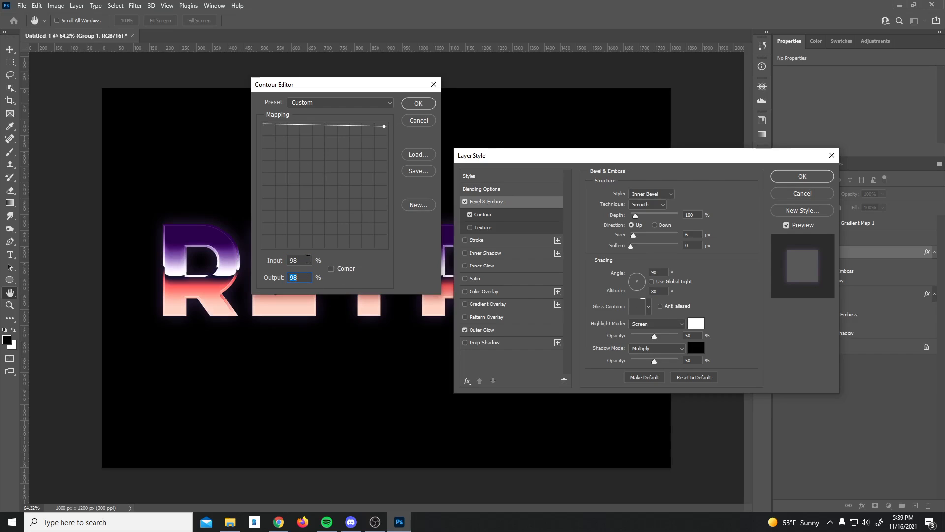
pyautogui.click(280, 260)
pyautogui.write('100')
pyautogui.click(423, 106)
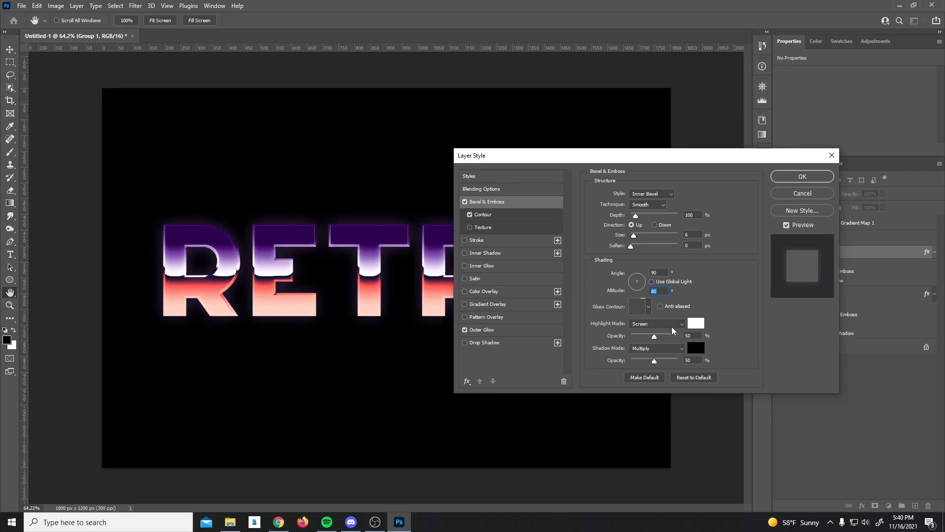
# Step: Set the highlight mode to Linear Dodge (Add) at 70% opacity and confirm the Layer Style
pyautogui.click(673, 329)
pyautogui.click(655, 341)
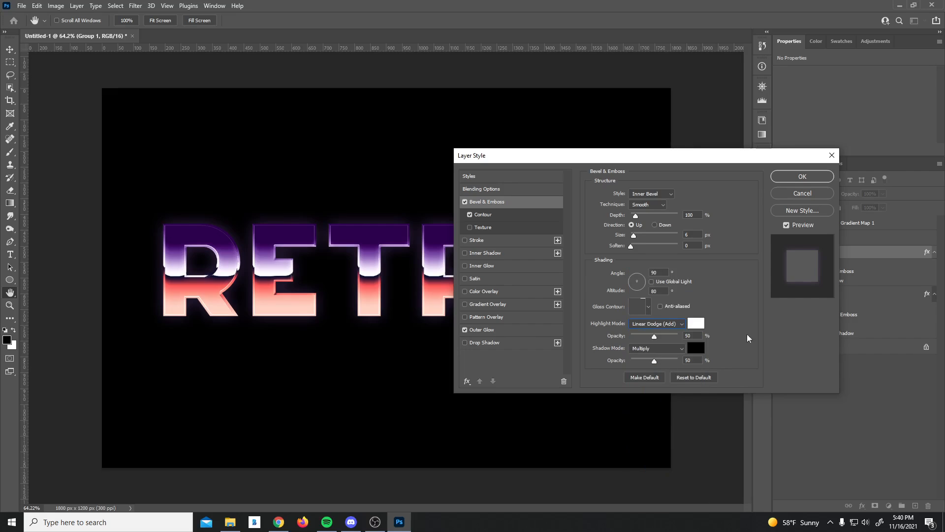
pyautogui.write('70')
pyautogui.click(798, 177)
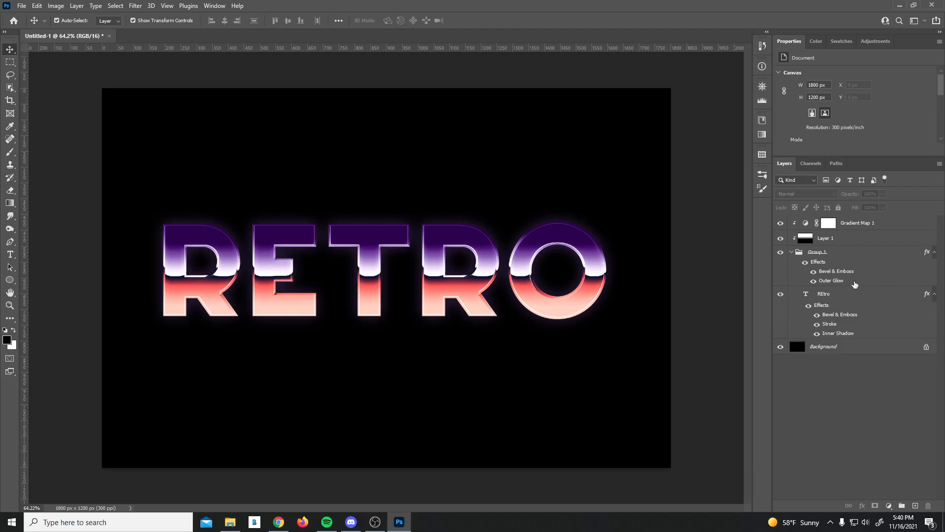
# Step: Rasterize the REtro type layer into pixels
pyautogui.click(831, 302)
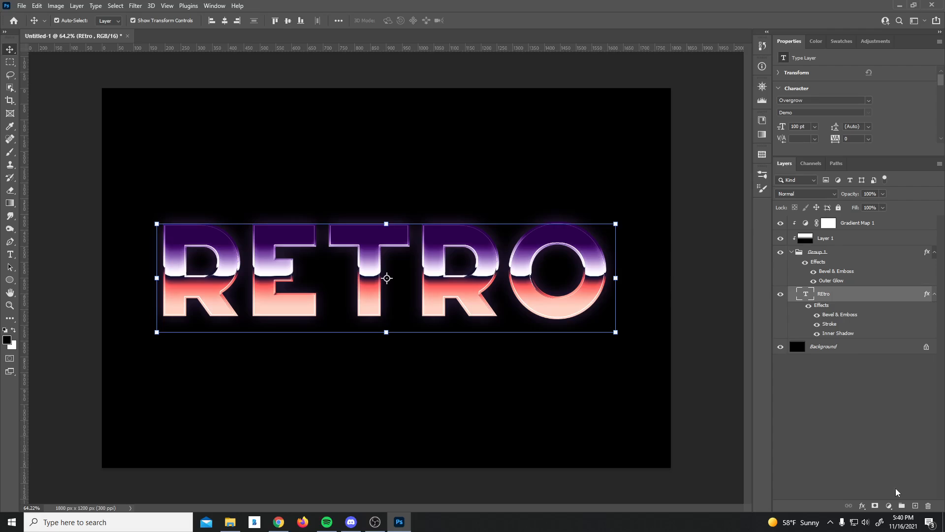
pyautogui.rightClick(830, 304)
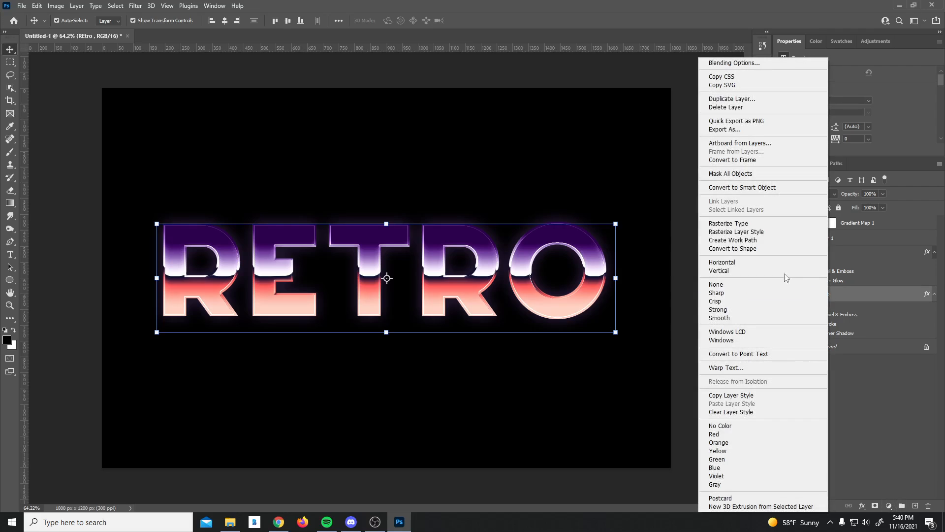
pyautogui.click(729, 226)
pyautogui.click(834, 440)
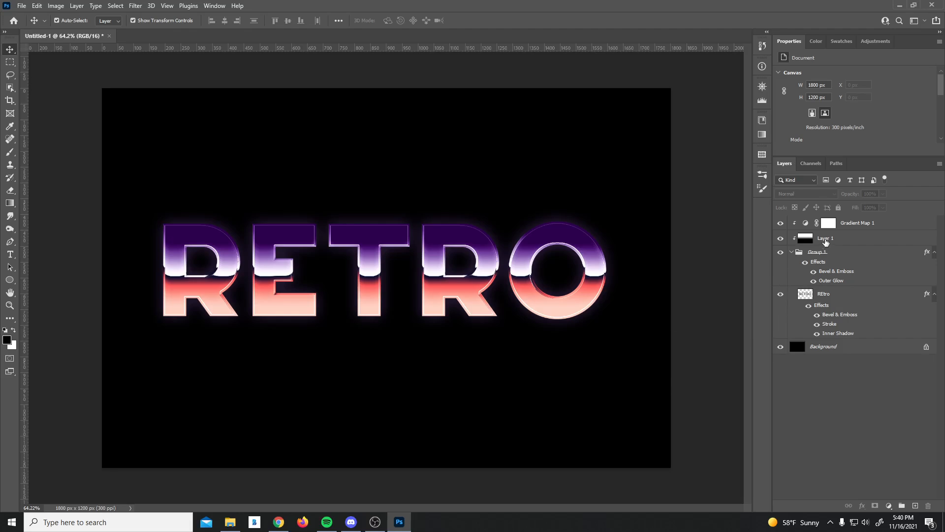
# Step: Create an empty Layer 2 above Layer 1 and select it
pyautogui.click(825, 240)
pyautogui.click(844, 416)
pyautogui.click(842, 241)
pyautogui.click(837, 416)
pyautogui.click(834, 240)
pyautogui.click(916, 505)
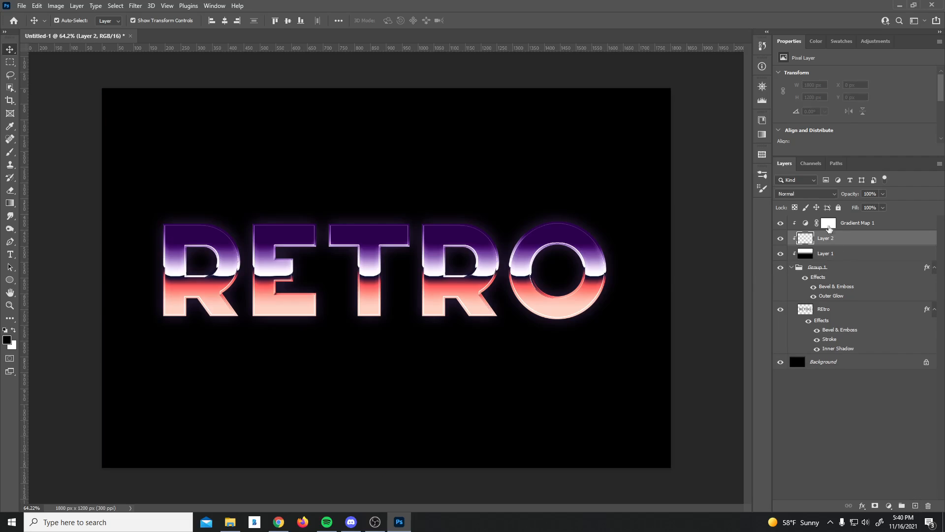
pyautogui.click(832, 254)
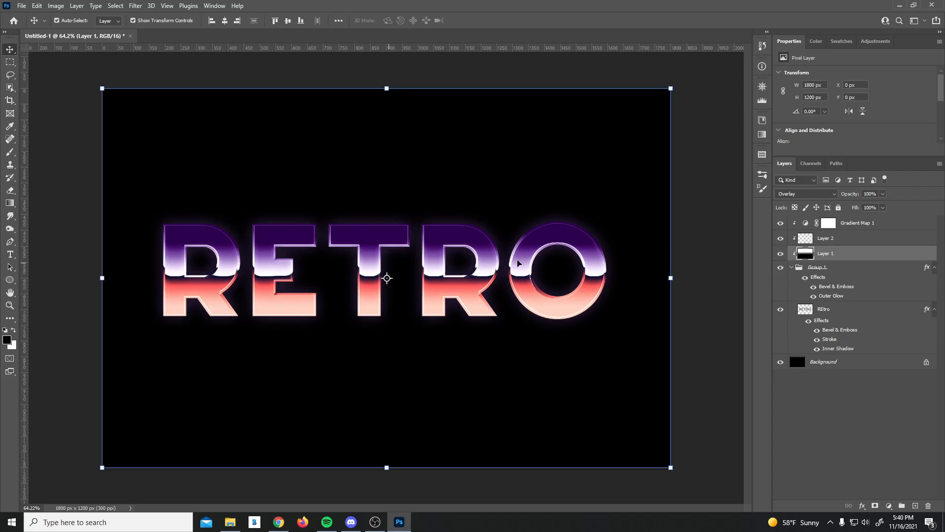
pyautogui.click(856, 224)
pyautogui.click(827, 240)
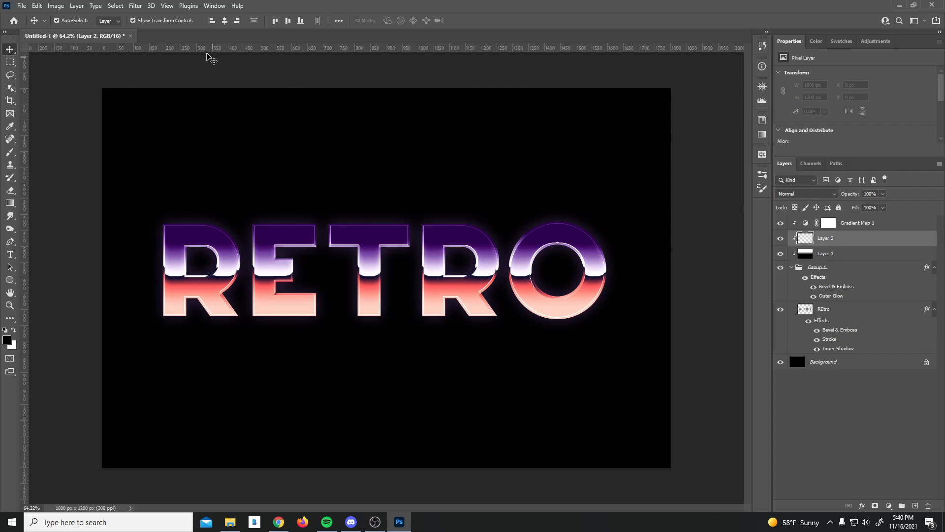
# Step: Fill Layer 2 with rendered clouds via Filter > Render > Clouds
pyautogui.click(137, 7)
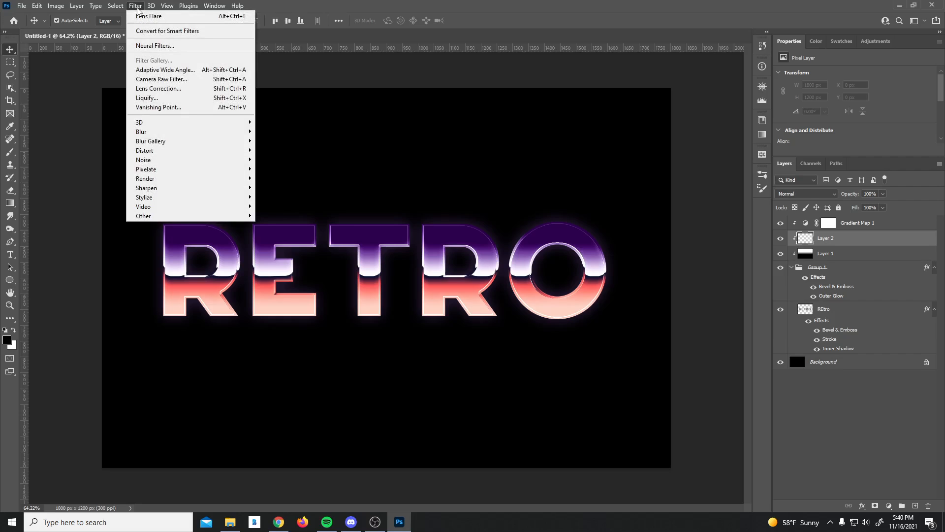
pyautogui.moveTo(154, 180)
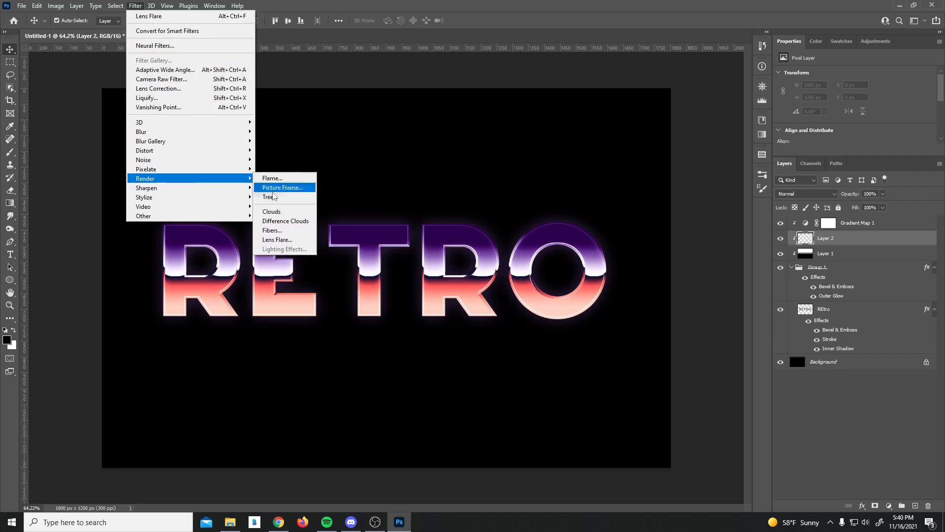
pyautogui.click(274, 212)
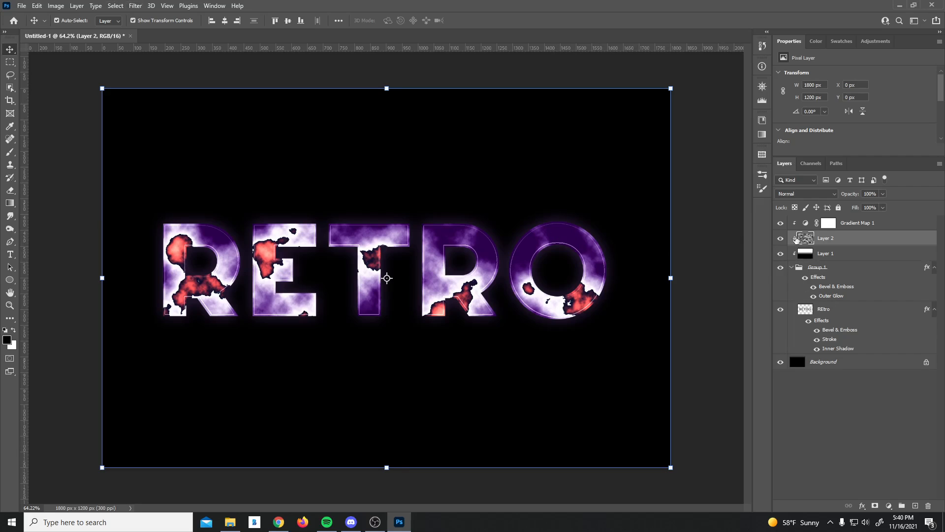
# Step: Soften the clouds with a 7-pixel Gaussian Blur
pyautogui.click(137, 7)
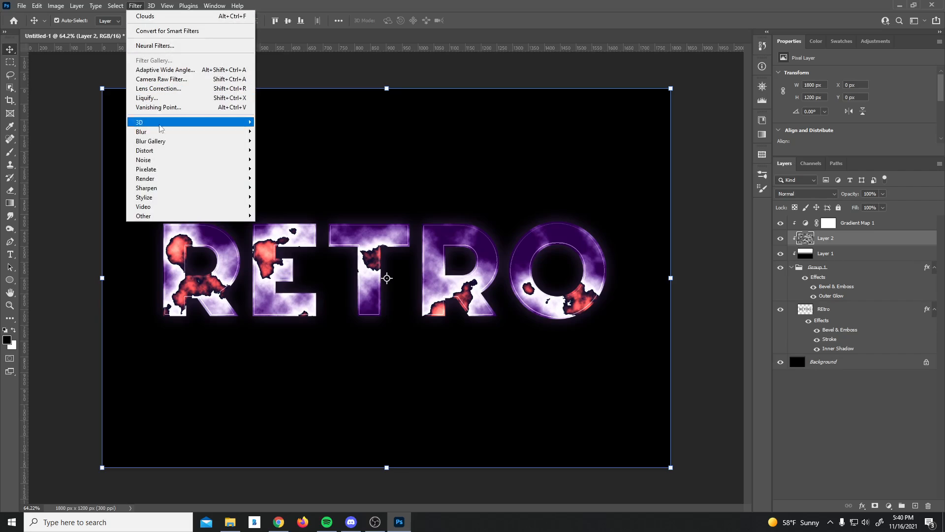
pyautogui.moveTo(163, 179)
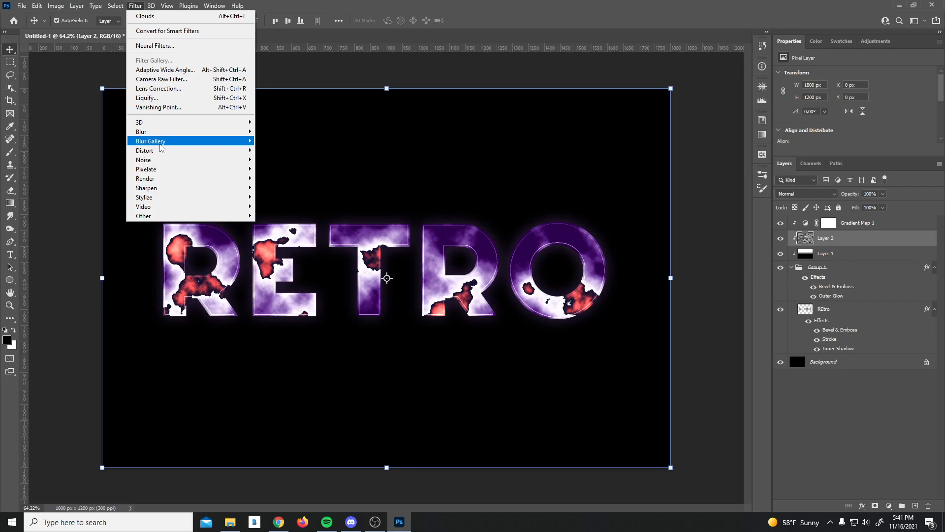
pyautogui.moveTo(161, 134)
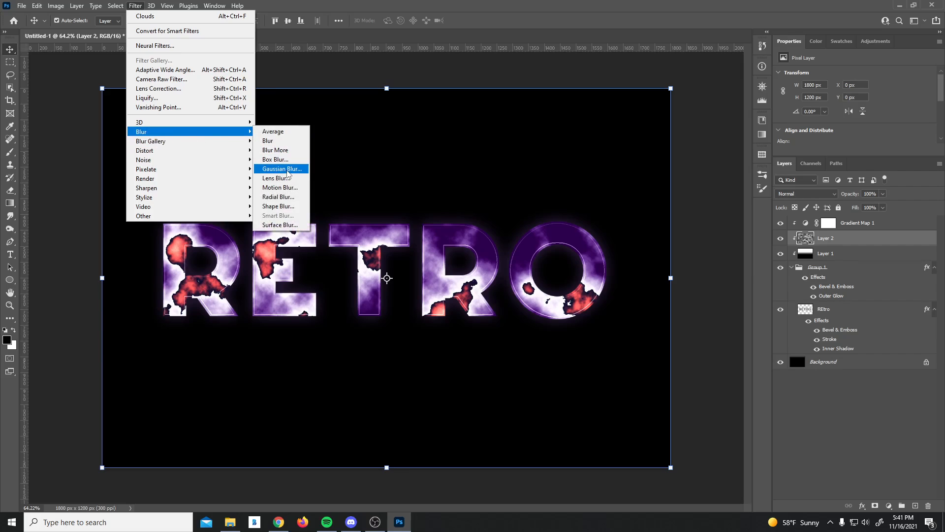
pyautogui.click(282, 169)
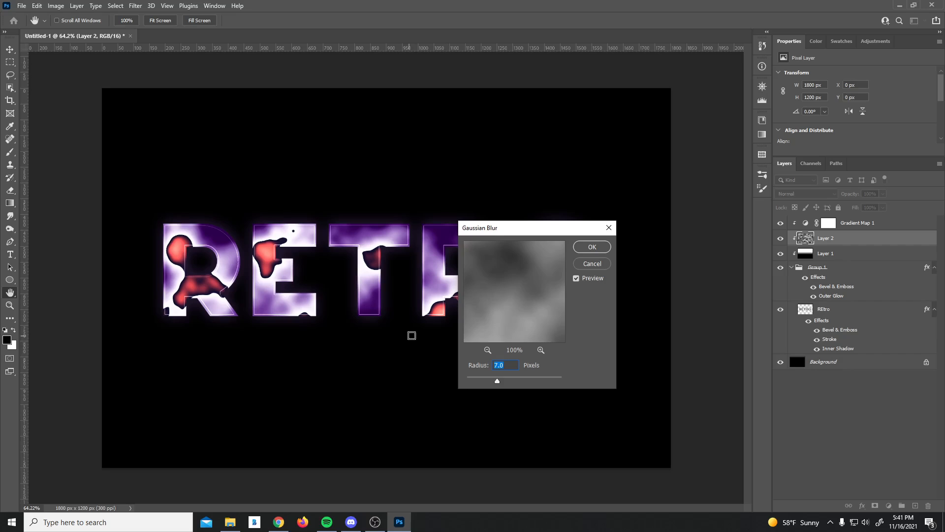
pyautogui.click(593, 247)
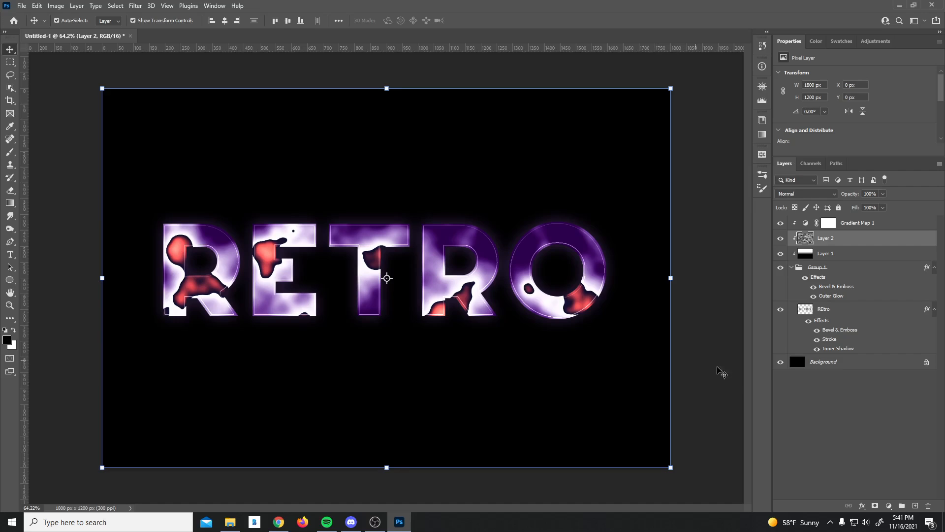
# Step: Set Layer 2 to Overlay blend mode and lower its opacity to about 10%
pyautogui.click(814, 195)
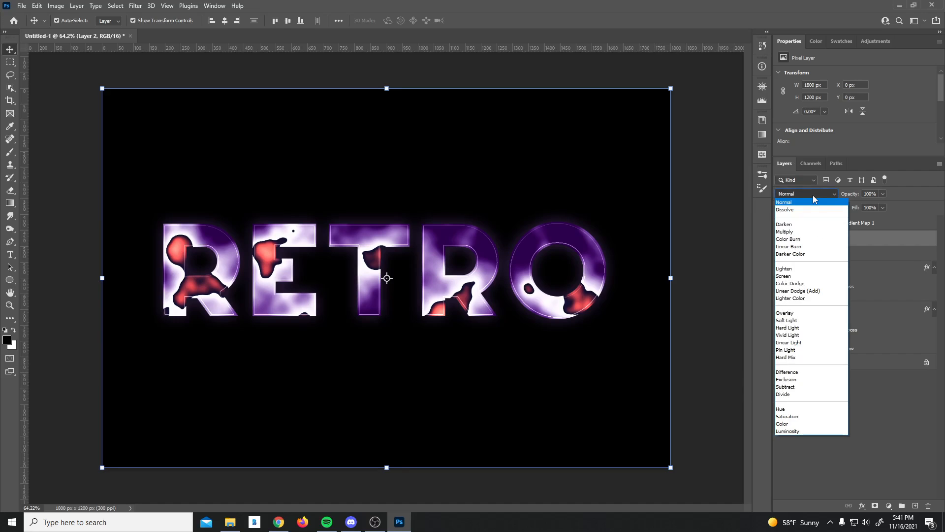
pyautogui.click(790, 315)
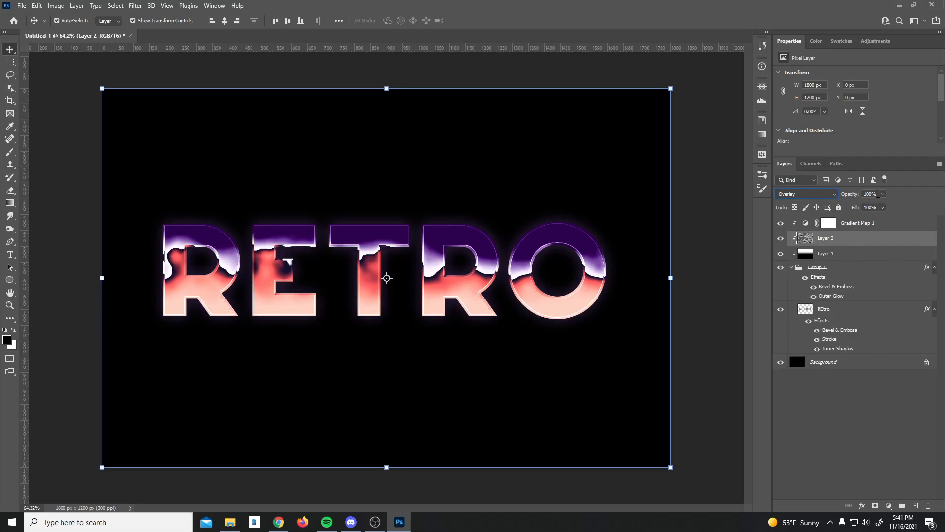
pyautogui.click(874, 194)
pyautogui.write('5')
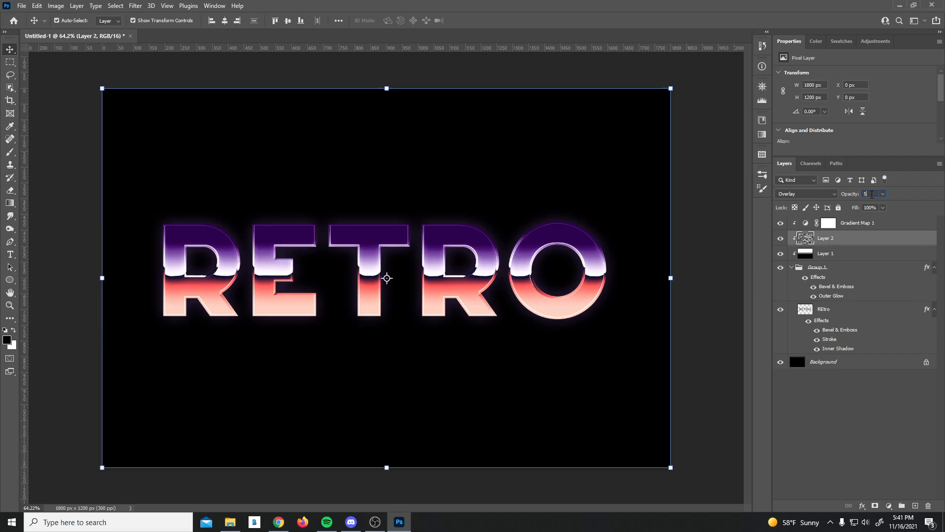
pyautogui.click(883, 193)
pyautogui.moveTo(887, 210); pyautogui.dragTo(886, 208)
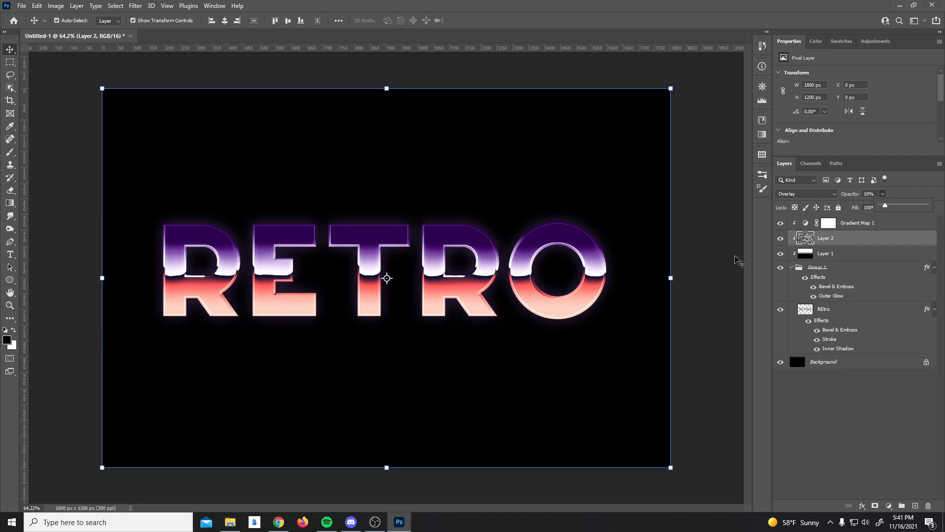
pyautogui.click(874, 414)
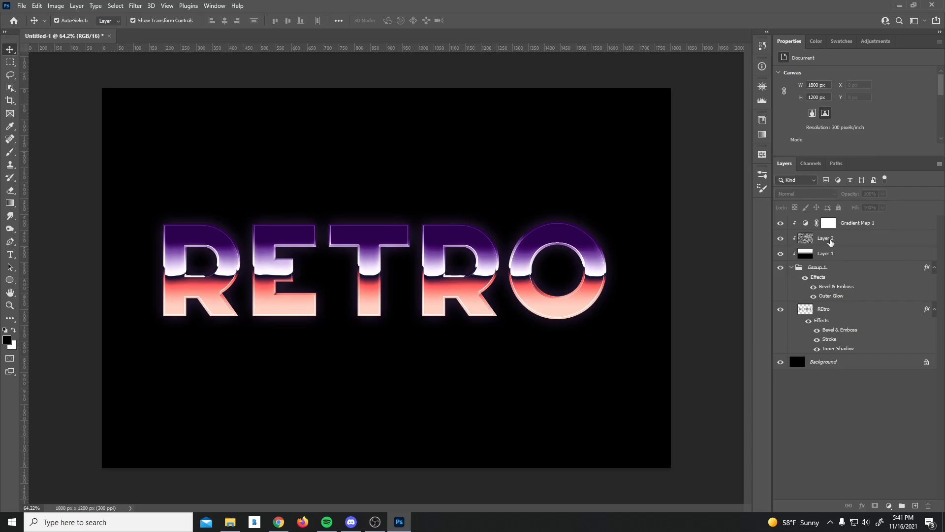
pyautogui.click(831, 242)
pyautogui.keyDown('ctrl'); pyautogui.click(828, 242); pyautogui.keyUp('ctrl')
# Step: Warp the rasterized REtro layer with Arc Upper at a bend of about -18.7
pyautogui.click(830, 309)
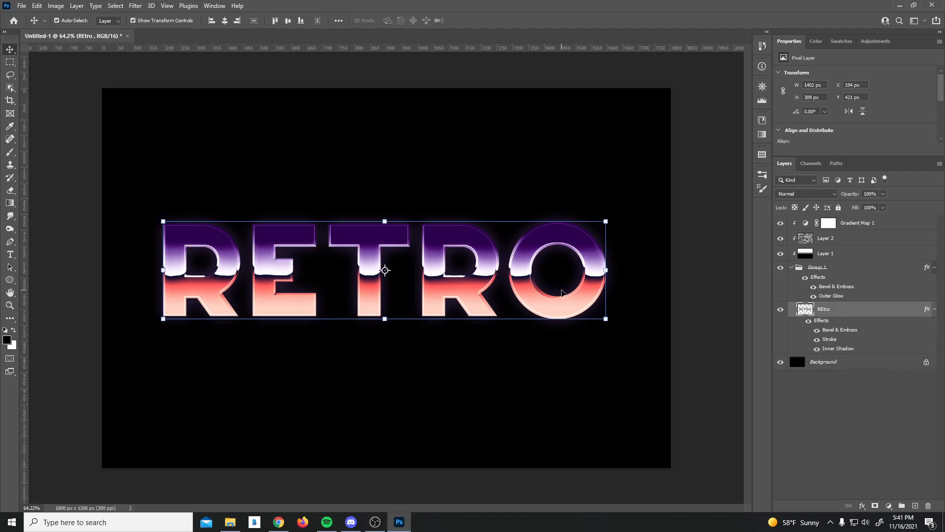
pyautogui.hotkey('ctrl', 't')
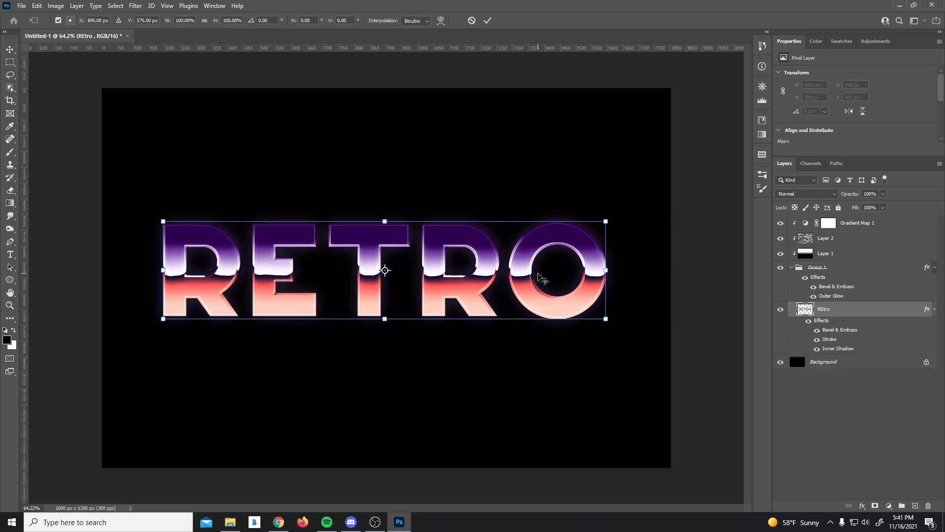
pyautogui.click(442, 21)
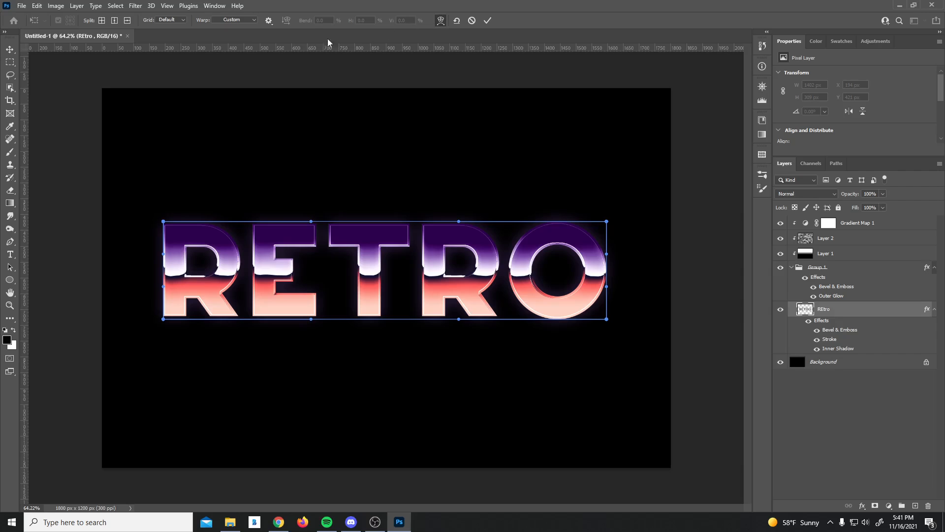
pyautogui.click(245, 20)
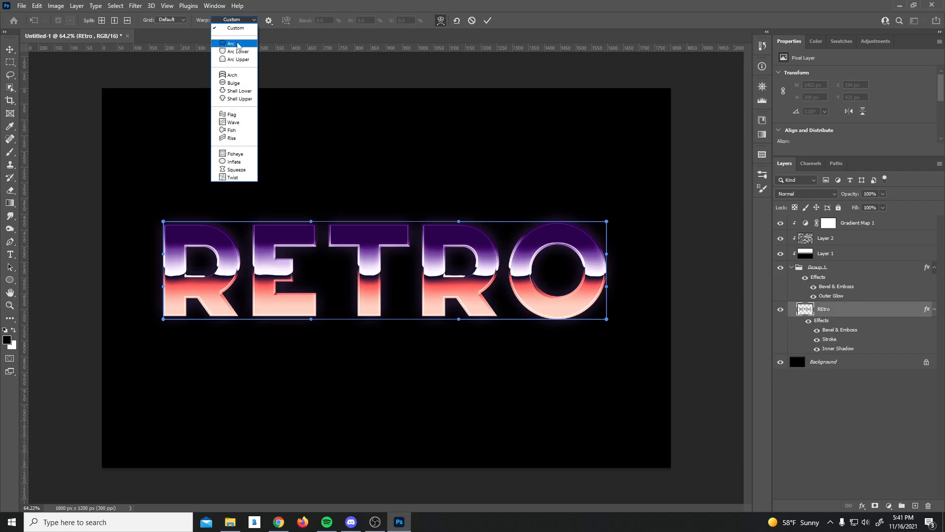
pyautogui.click(238, 59)
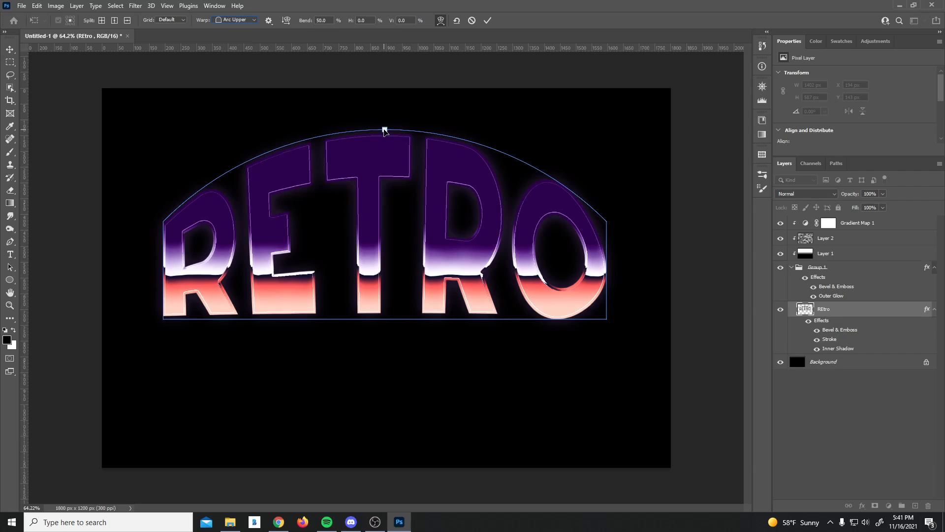
pyautogui.moveTo(384, 130); pyautogui.dragTo(391, 251)
pyautogui.moveTo(391, 252); pyautogui.dragTo(392, 255)
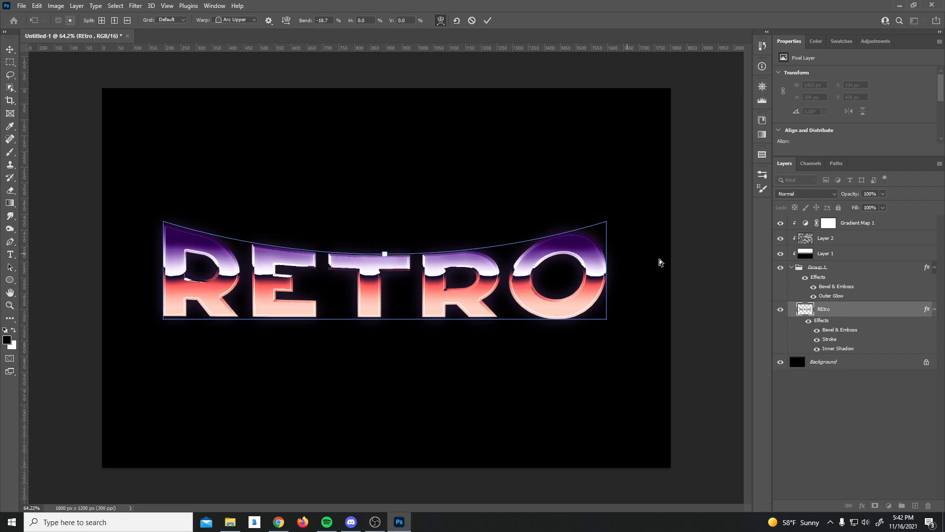
pyautogui.press('Return')
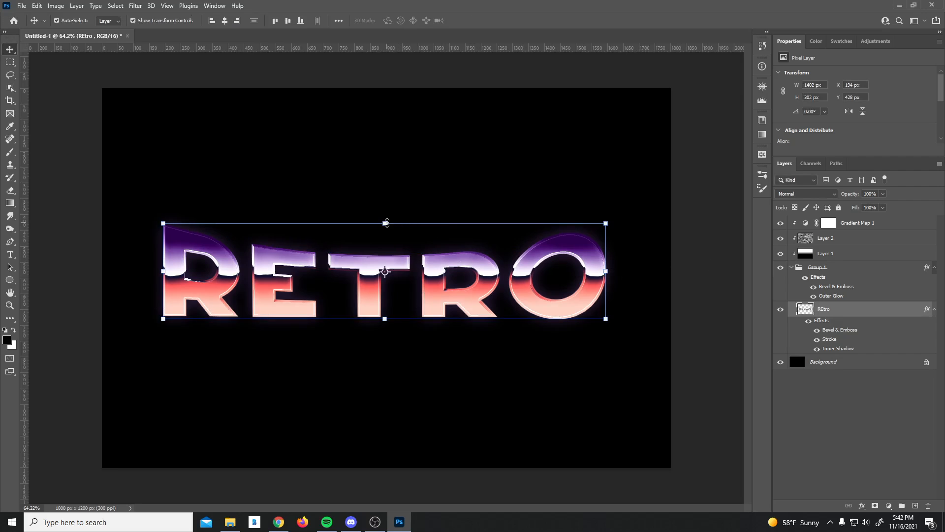
# Step: Stretch the RETRO letters taller by pulling the top edge up
pyautogui.moveTo(385, 223); pyautogui.dragTo(384, 178)
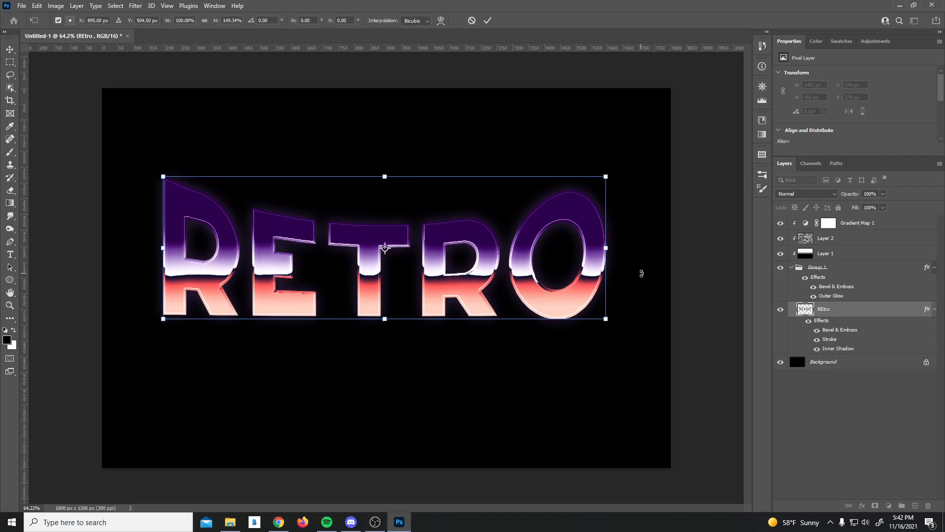
pyautogui.press('Return')
pyautogui.click(705, 320)
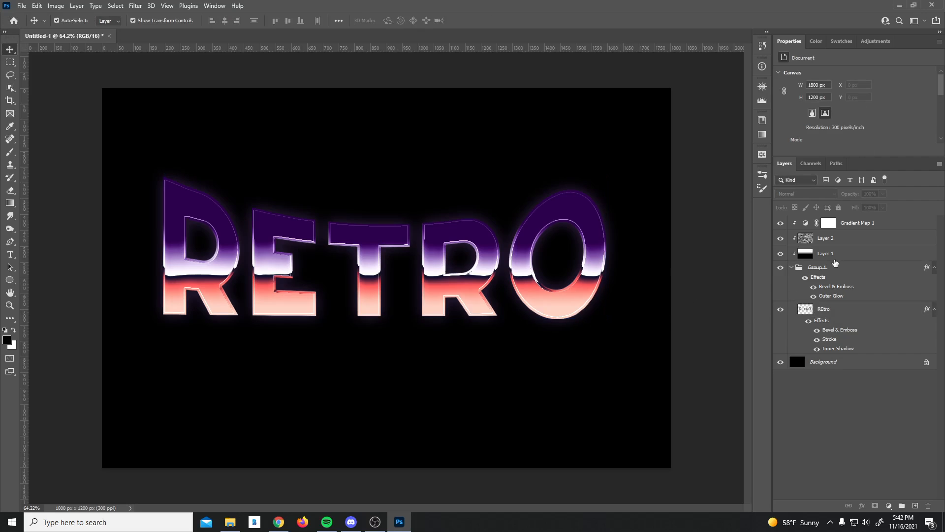
# Step: Warp the Layer 1 gradient overlay with a negative Arc bend matching the letters
pyautogui.click(836, 254)
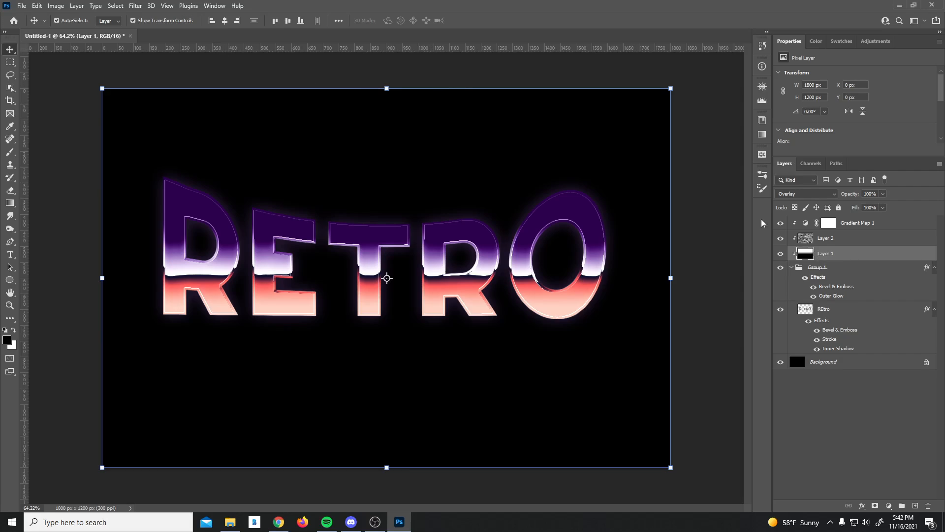
pyautogui.hotkey('ctrl', 't')
pyautogui.click(441, 21)
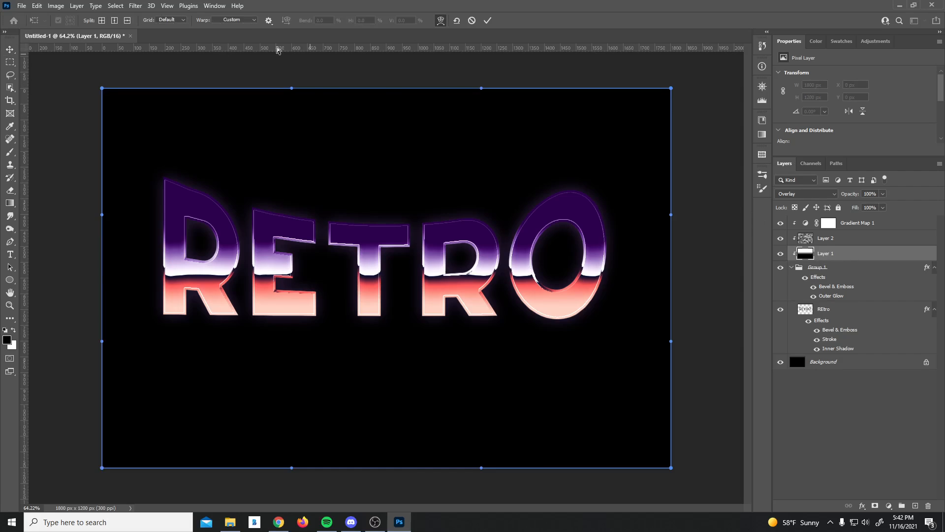
pyautogui.click(226, 21)
pyautogui.click(230, 44)
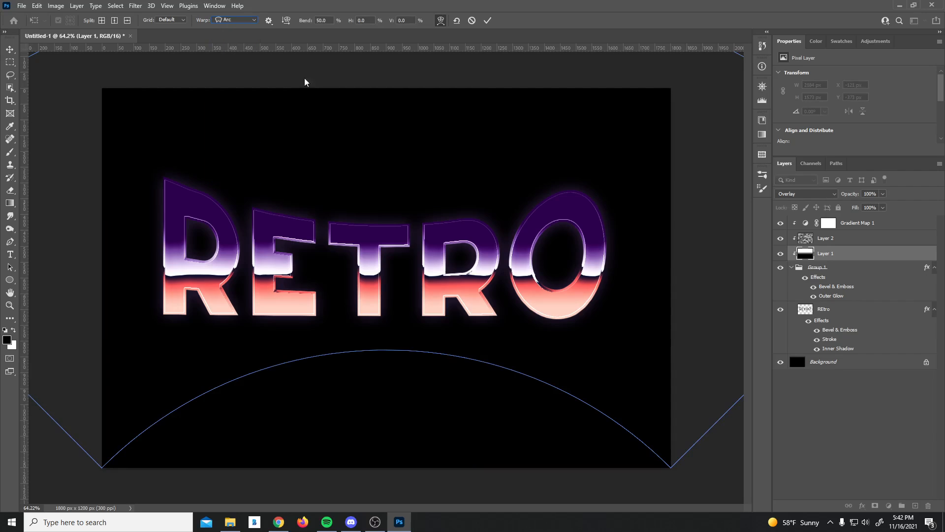
pyautogui.hotkey('ctrl', '0')
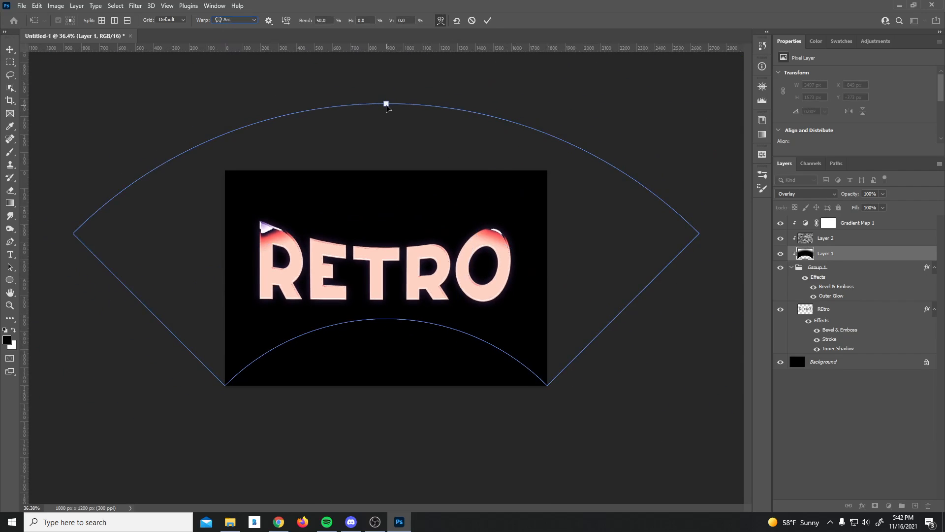
pyautogui.moveTo(386, 104); pyautogui.dragTo(392, 188)
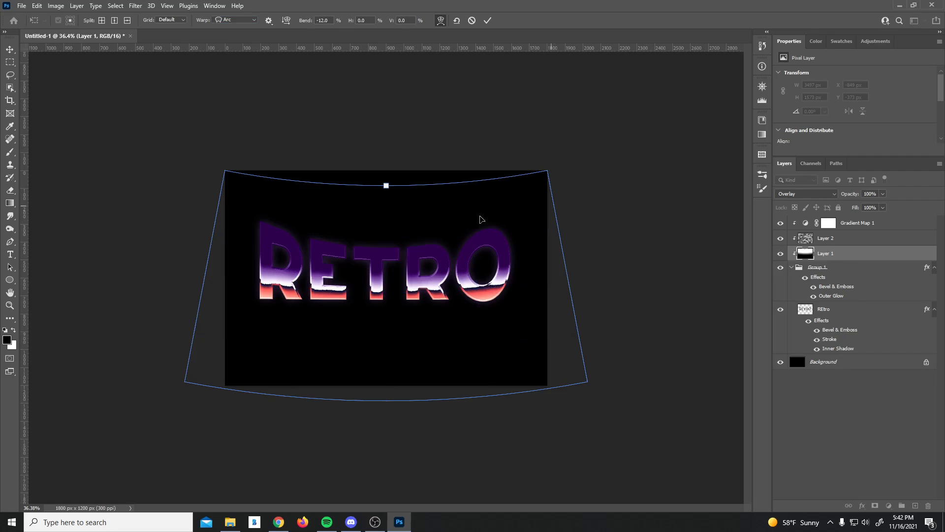
pyautogui.press('Return')
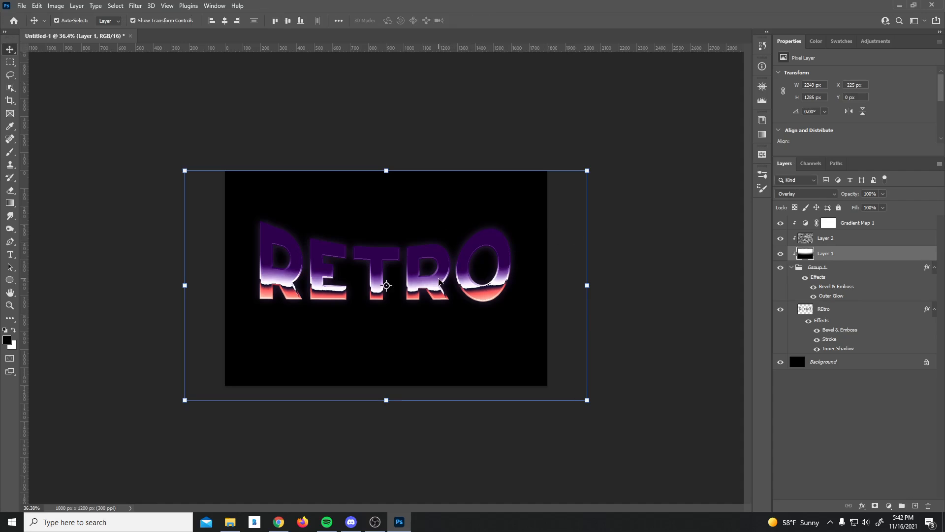
# Step: Move the Layer 1 gradient overlay about 21 px up and 3 px right
pyautogui.moveTo(439, 279); pyautogui.dragTo(438, 277)
pyautogui.click(832, 253)
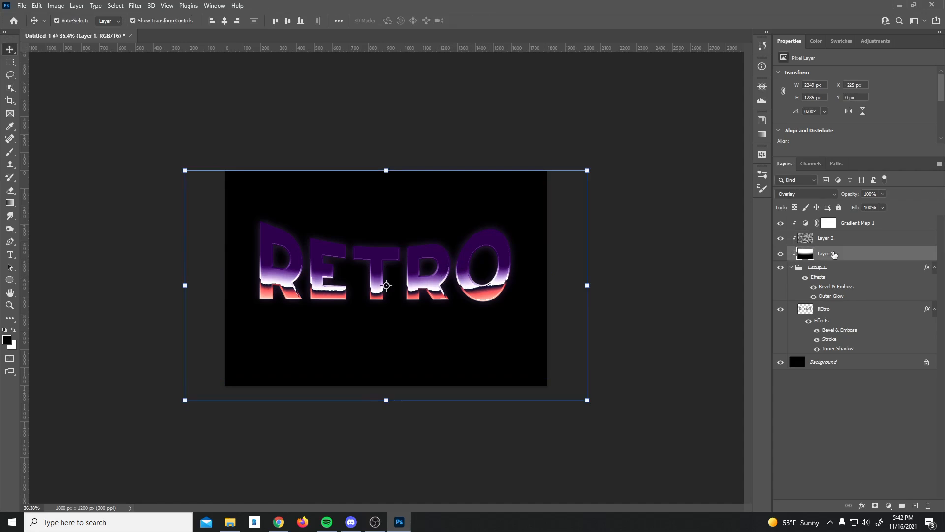
pyautogui.hotkey('ctrl', 't')
pyautogui.moveTo(446, 220); pyautogui.dragTo(451, 208)
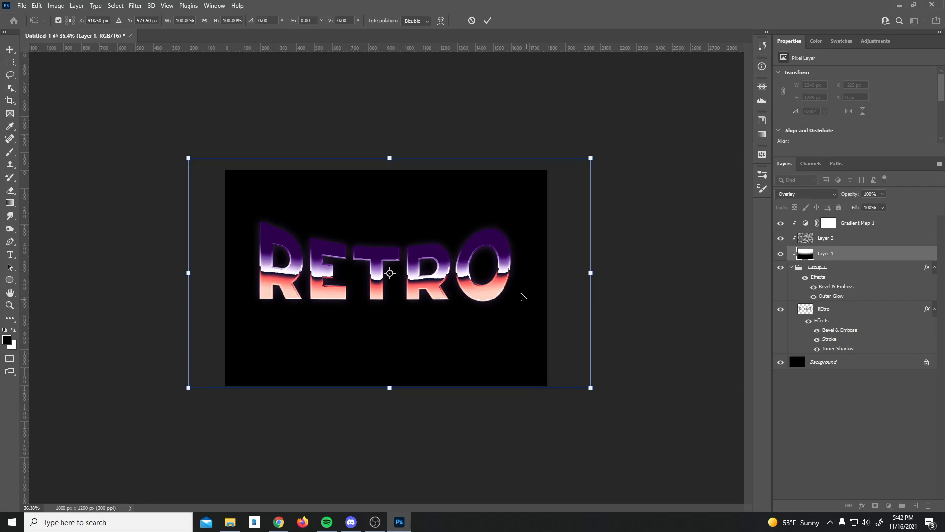
pyautogui.press('Right')
pyautogui.press('Right')
pyautogui.press('Right')
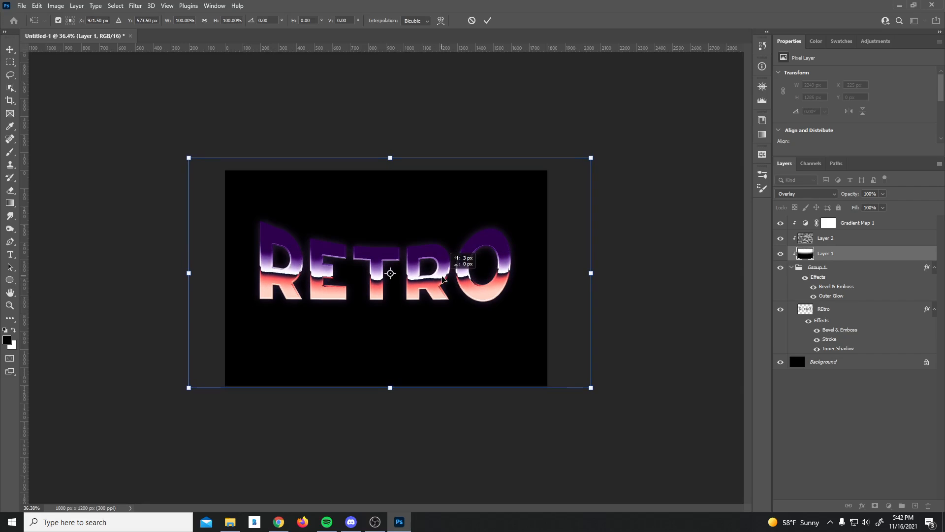
pyautogui.click(645, 226)
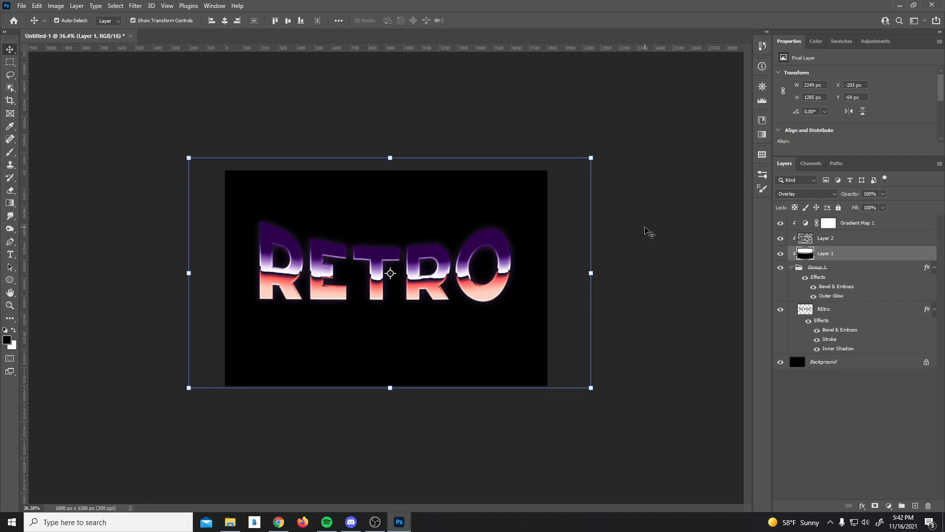
pyautogui.click(644, 227)
pyautogui.moveTo(401, 281); pyautogui.dragTo(424, 247)
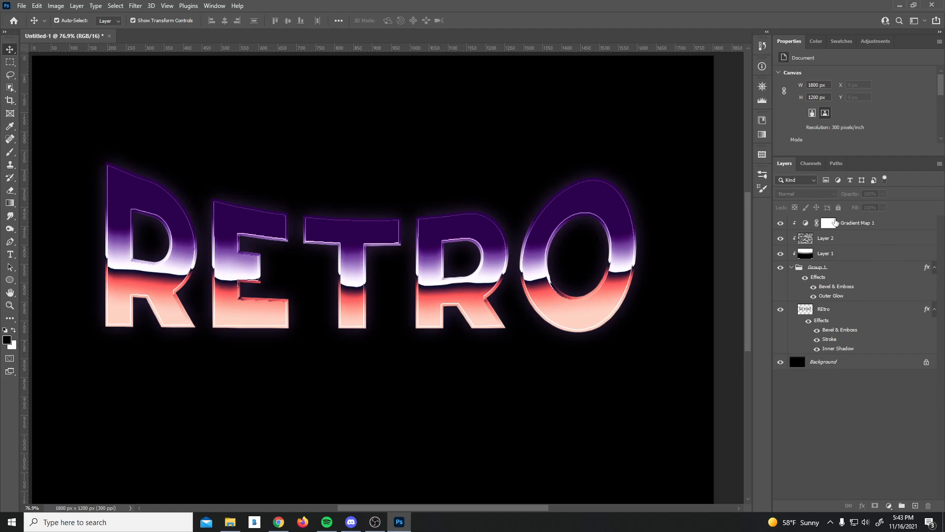
pyautogui.moveTo(384, 245); pyautogui.dragTo(393, 247)
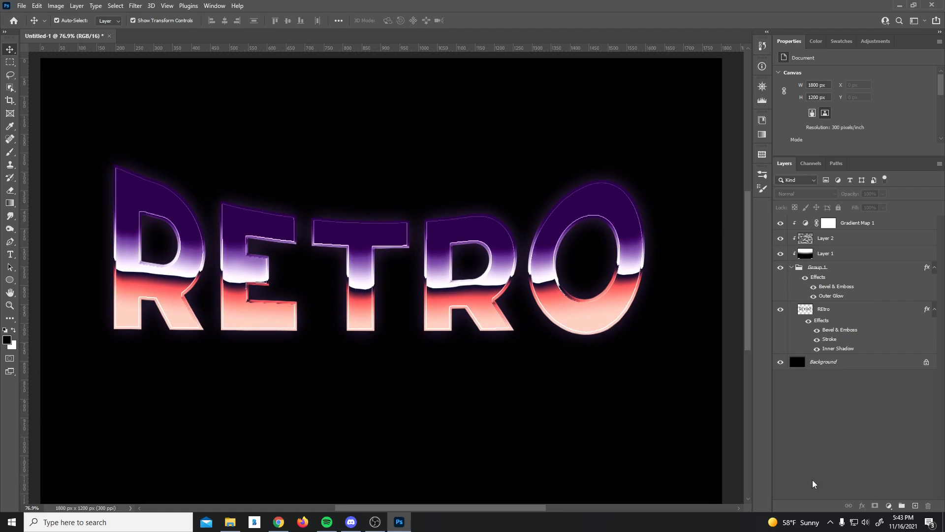
# Step: Add a new Layer 3 and fill it black with the Paint Bucket
pyautogui.click(916, 506)
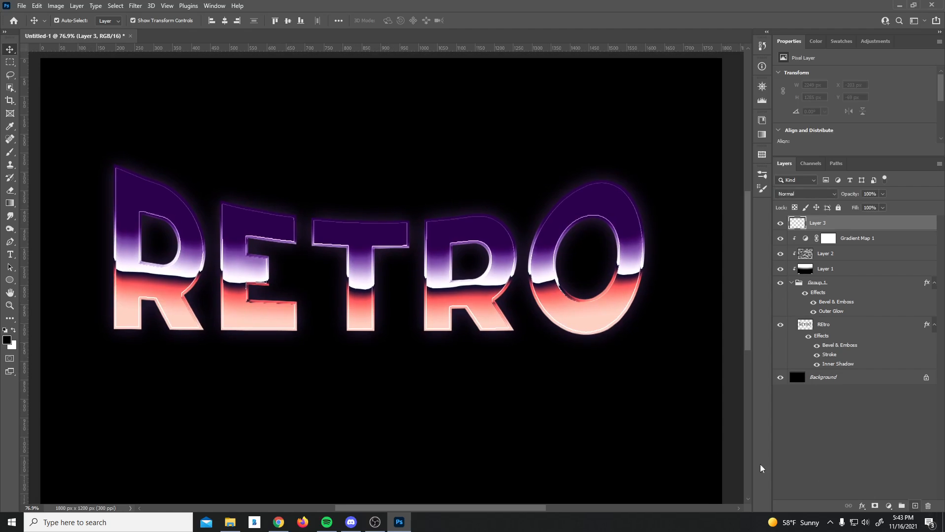
pyautogui.scroll(-1, 532, 191)
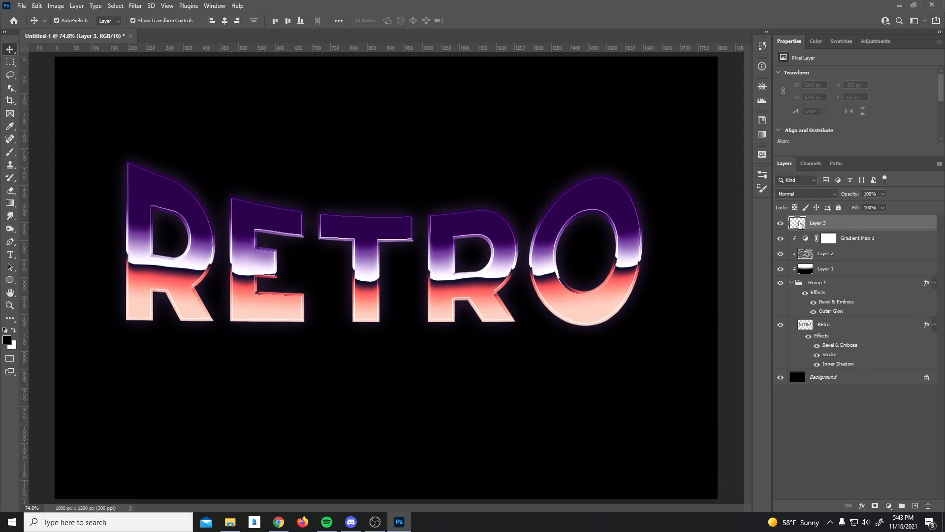
pyautogui.press('g')
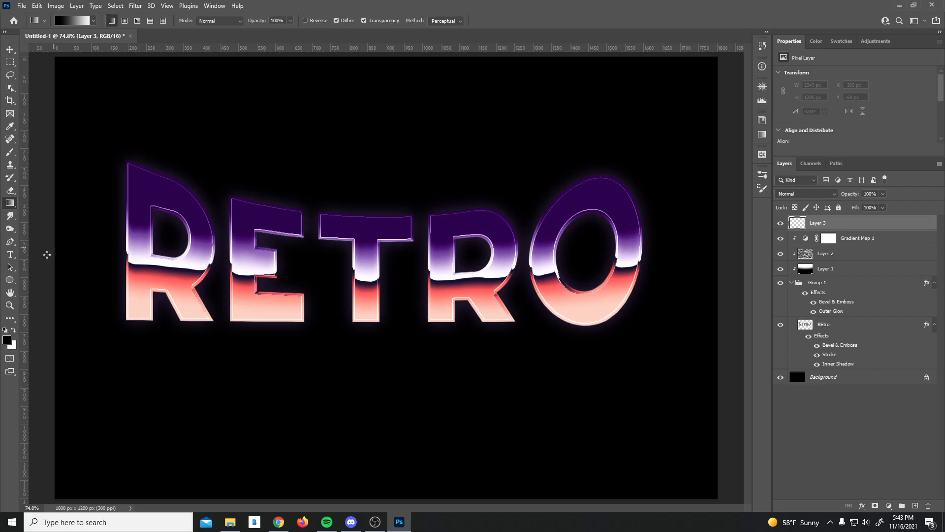
pyautogui.rightClick(10, 203)
pyautogui.click(52, 213)
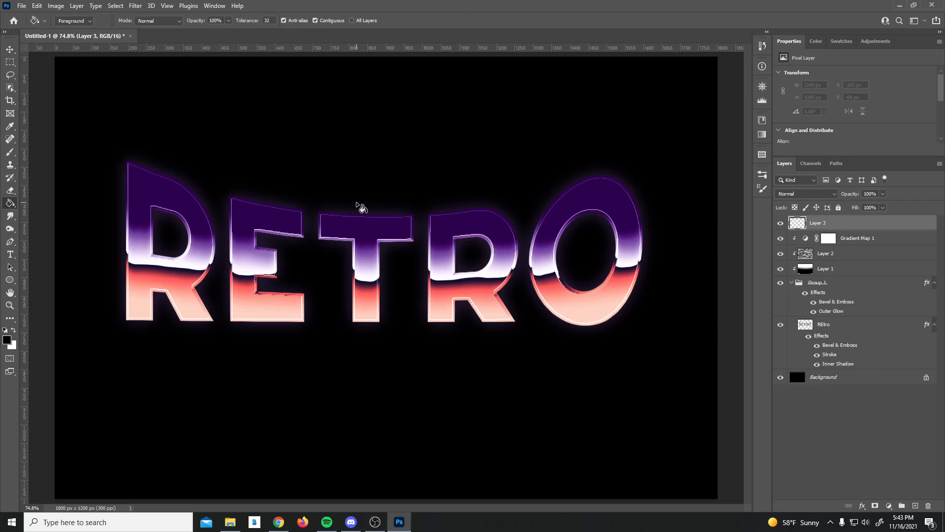
pyautogui.click(281, 212)
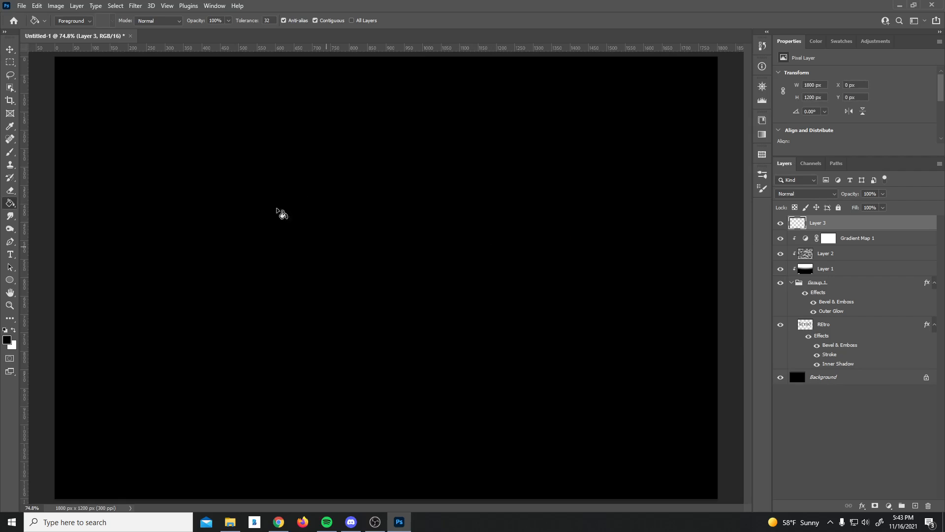
# Step: Render a 105mm Prime lens flare on the black Layer 3
pyautogui.click(135, 6)
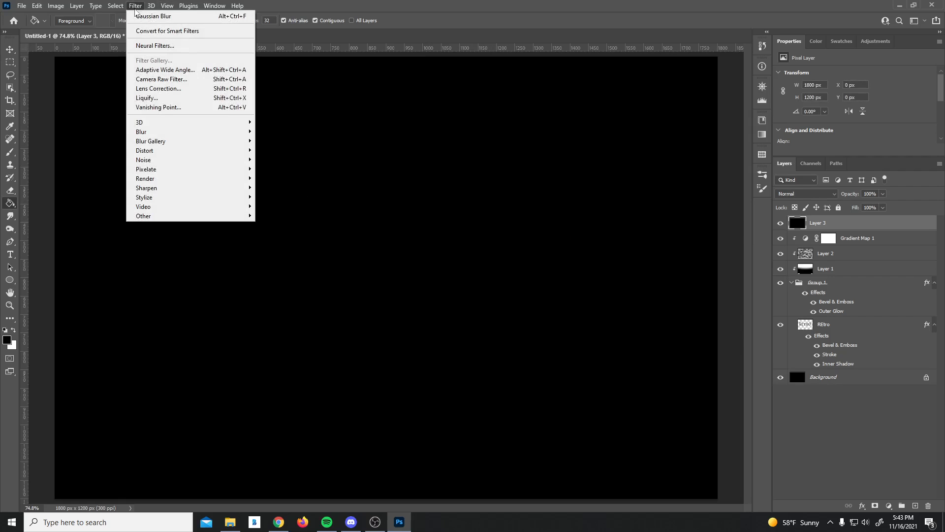
pyautogui.moveTo(157, 181)
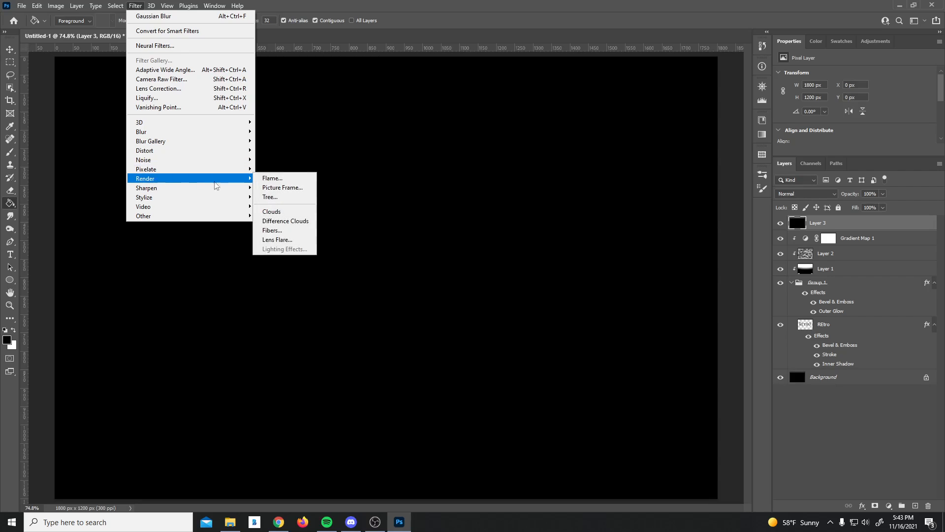
pyautogui.click(288, 240)
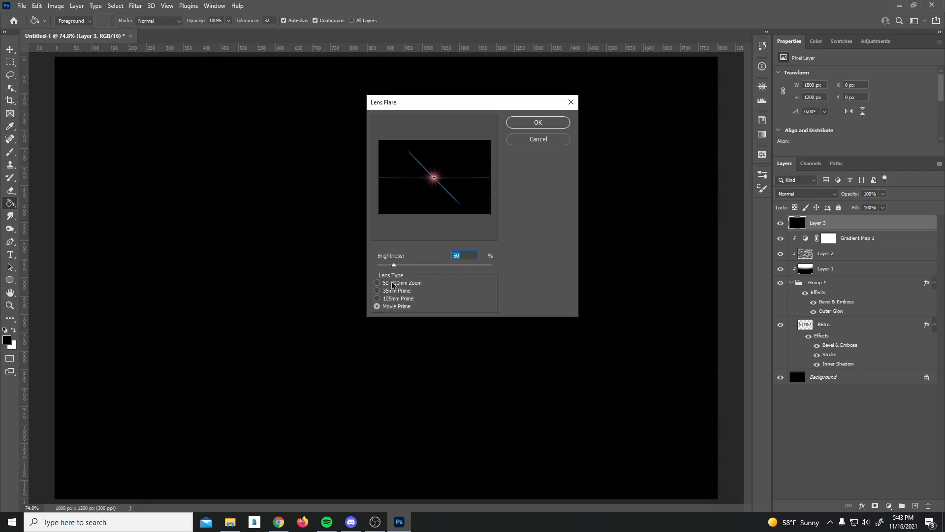
pyautogui.click(378, 299)
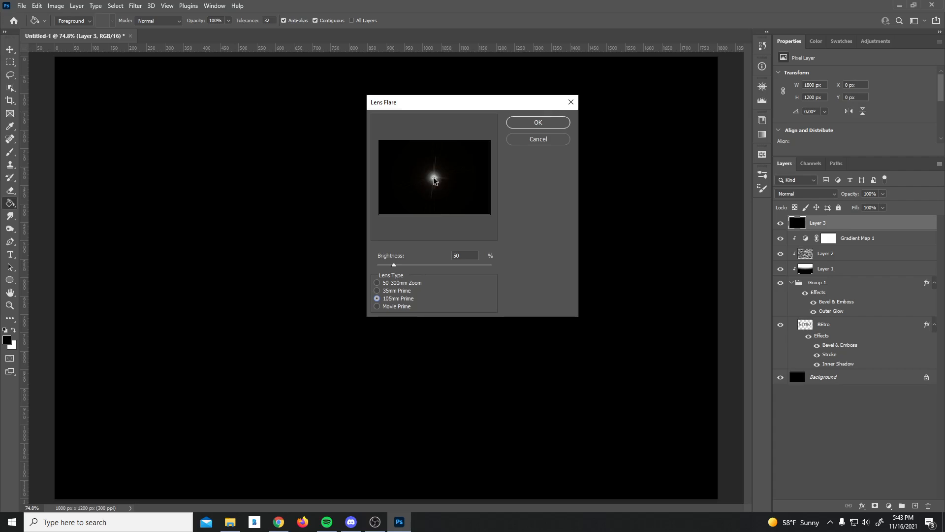
pyautogui.click(531, 124)
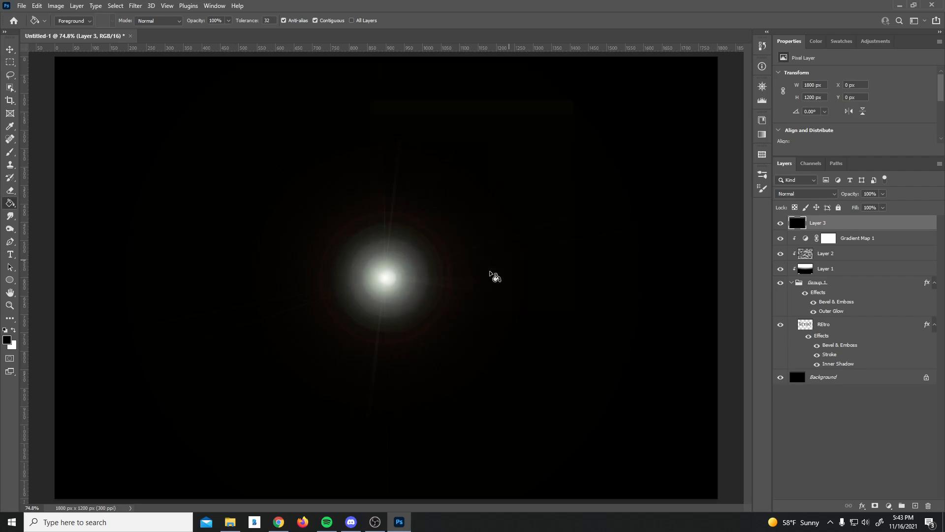
pyautogui.click(811, 194)
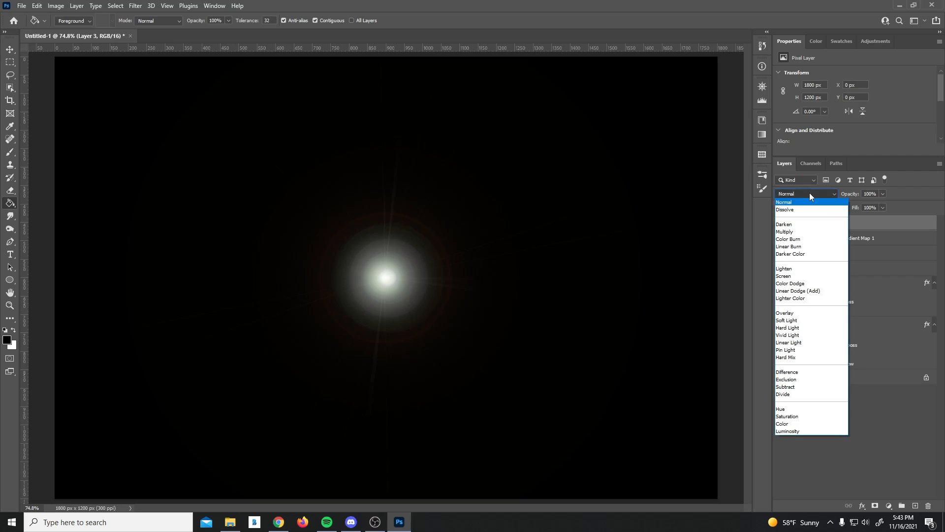
# Step: Blend the flare layer in Screen mode and scale it down to about 35%
pyautogui.click(793, 277)
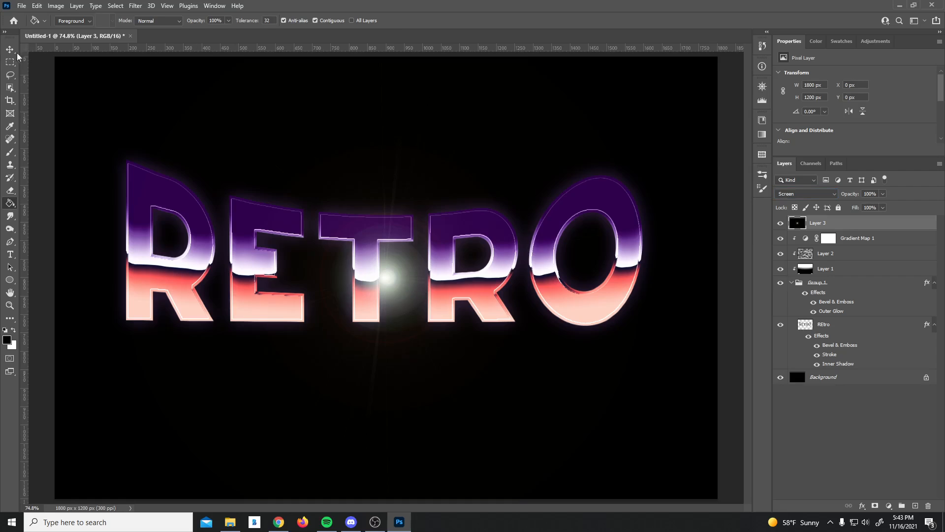
pyautogui.press('v')
pyautogui.hotkey('ctrl', 't')
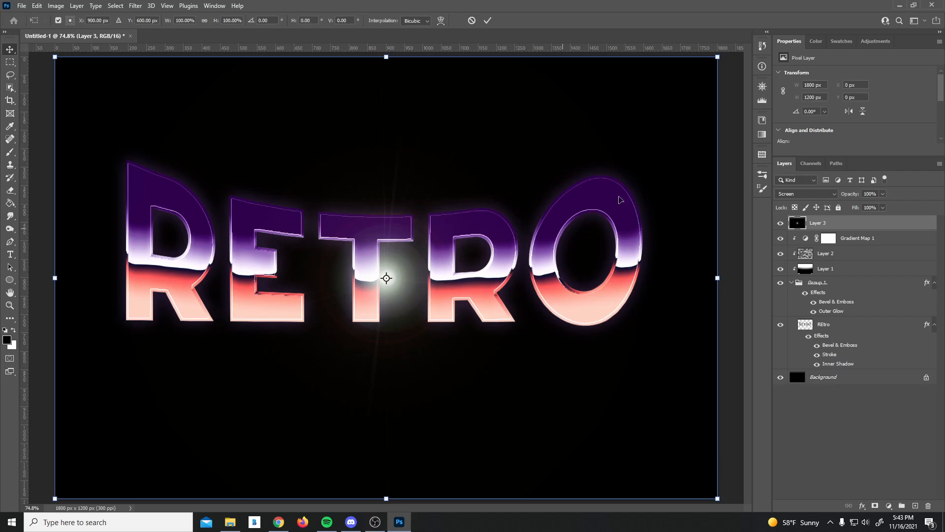
pyautogui.moveTo(718, 57); pyautogui.dragTo(501, 200)
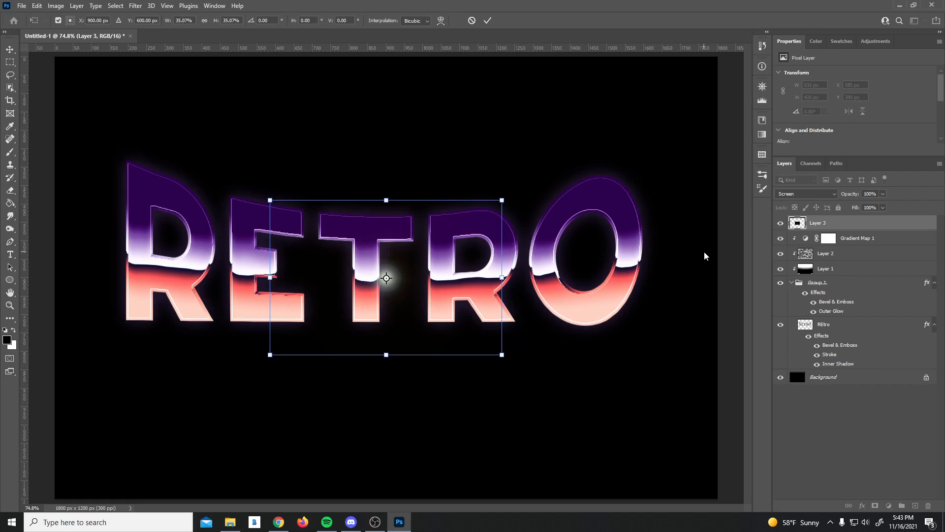
pyautogui.press('Return')
# Step: Drag the shrunken flare left so it sits as a glint at the base of the T
pyautogui.click(705, 257)
pyautogui.moveTo(385, 280); pyautogui.dragTo(368, 281)
pyautogui.click(460, 397)
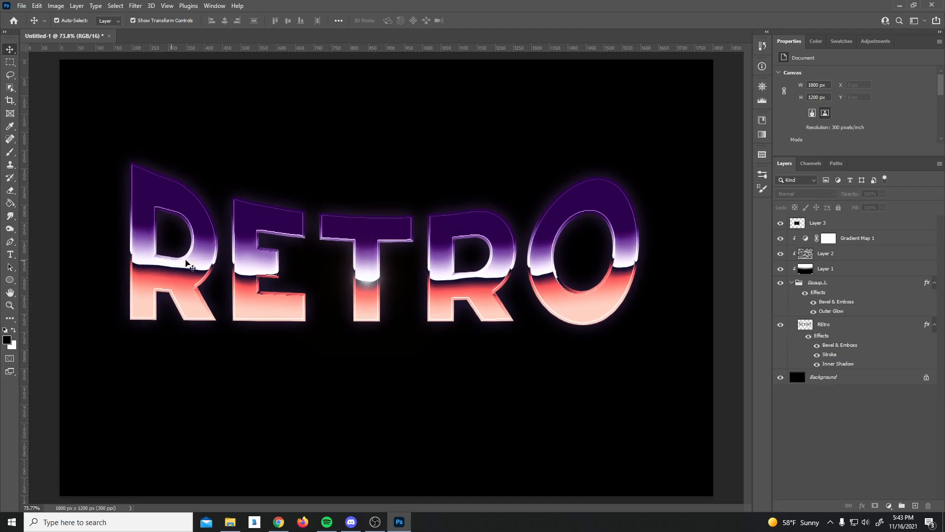
# Step: Apply a Hue/Saturation hue shift of -23 to Layer 3's glint under the T
pyautogui.click(821, 226)
pyautogui.hotkey('ctrl', 'u')
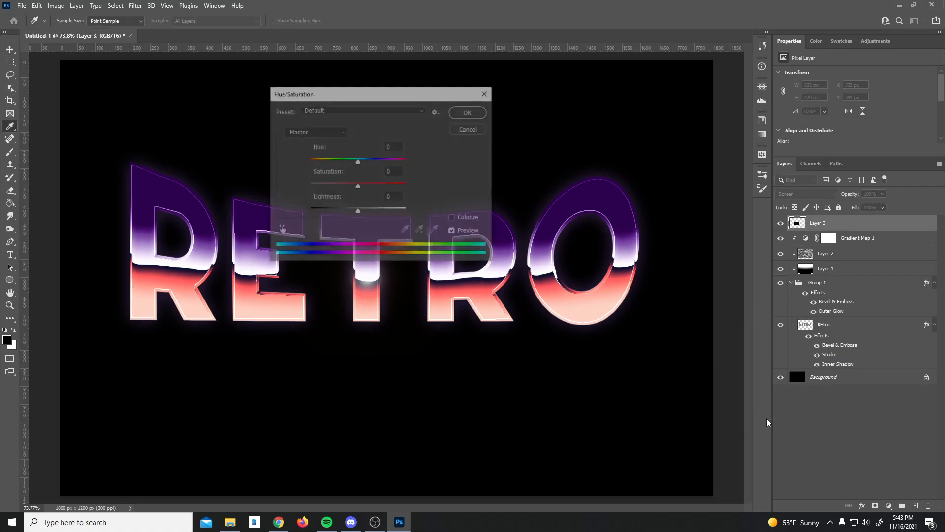
pyautogui.moveTo(375, 92); pyautogui.dragTo(587, 101)
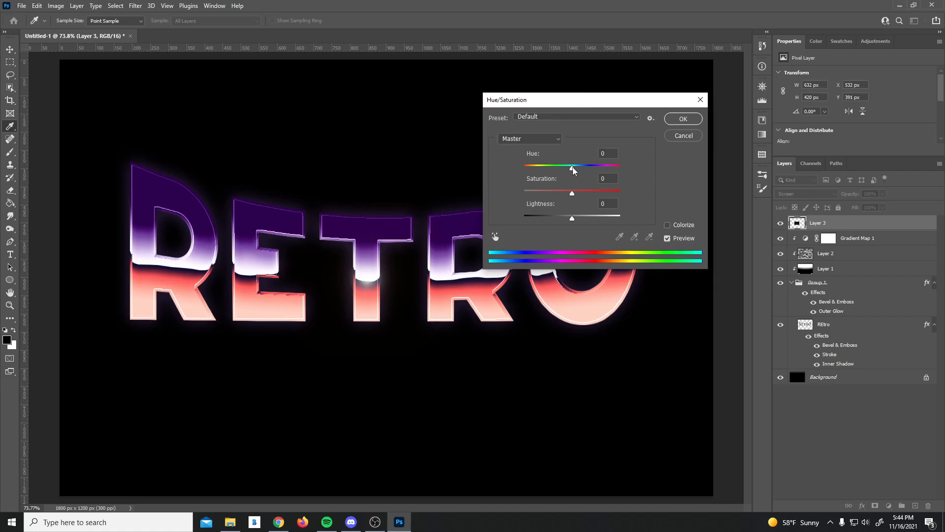
pyautogui.moveTo(573, 170); pyautogui.dragTo(547, 166)
pyautogui.click(683, 119)
pyautogui.press('v')
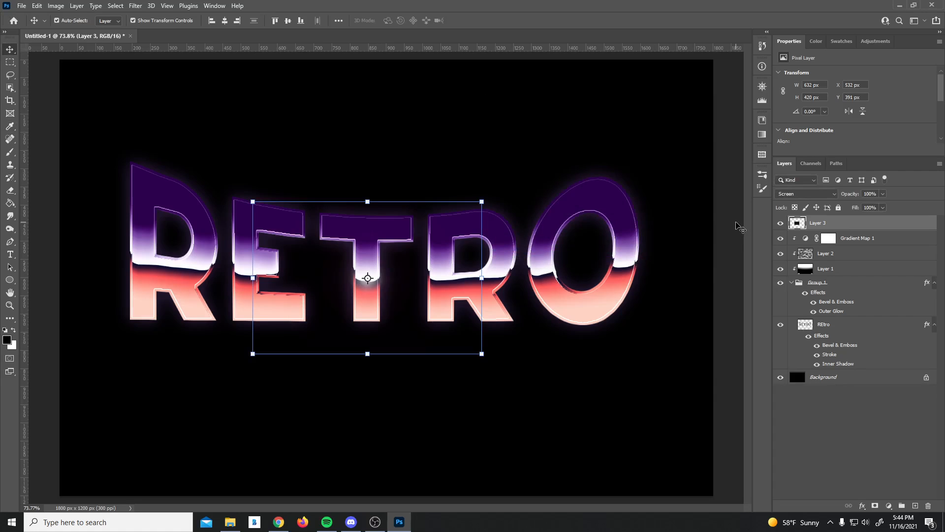
pyautogui.click(364, 282)
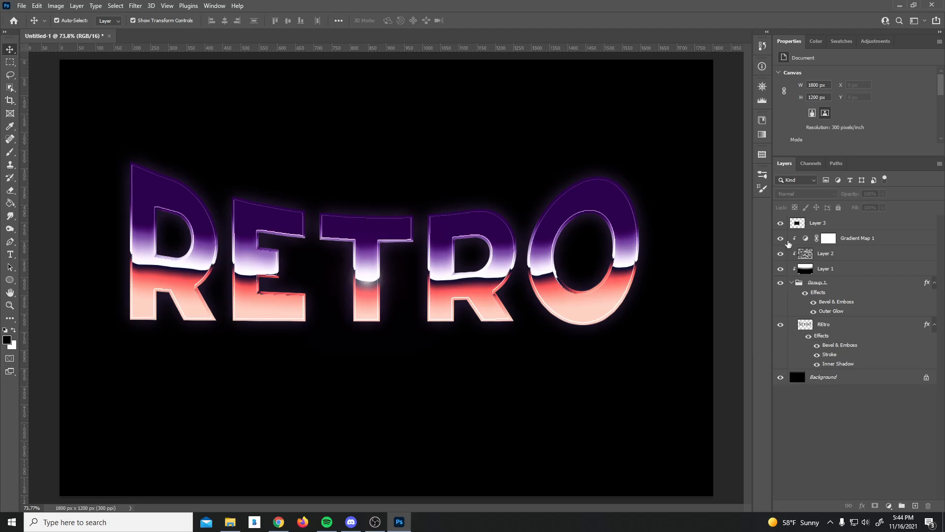
# Step: Alt-drag copies of the T's glint onto the E and both Rs
pyautogui.click(373, 281)
pyautogui.click(373, 282)
pyautogui.moveTo(370, 280); pyautogui.dragTo(548, 273)
pyautogui.click(369, 268)
pyautogui.click(276, 358)
pyautogui.click(529, 352)
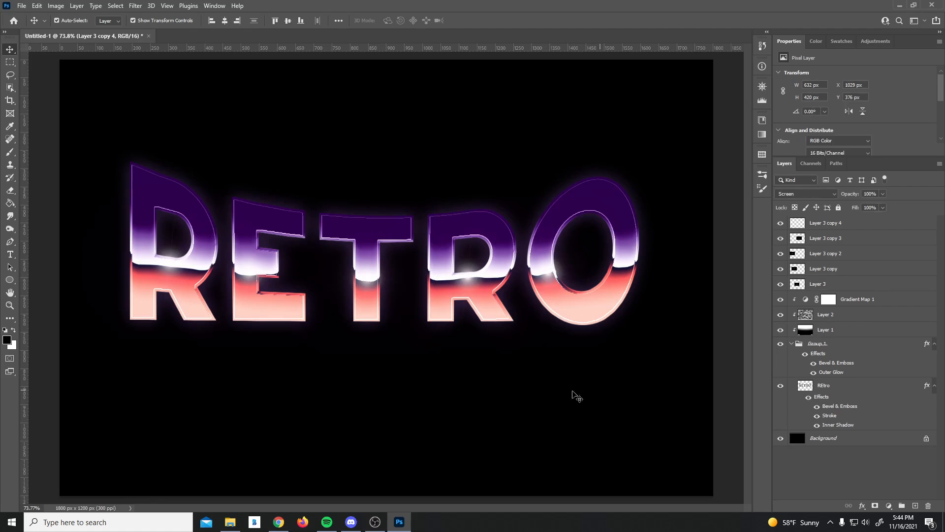
# Step: Undo a trial nudge and reselect the glint layer on the second R
pyautogui.moveTo(469, 279); pyautogui.dragTo(464, 278)
pyautogui.hotkey('ctrl', 'z')
pyautogui.click(453, 289)
pyautogui.hotkey('ctrl', 'z')
pyautogui.click(523, 388)
pyautogui.click(459, 283)
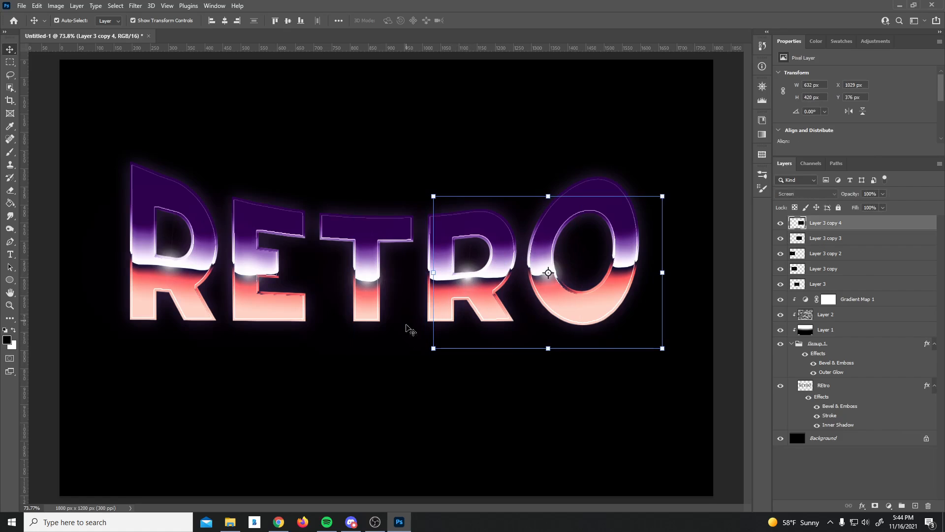
pyautogui.click(405, 356)
pyautogui.click(440, 292)
pyautogui.click(412, 320)
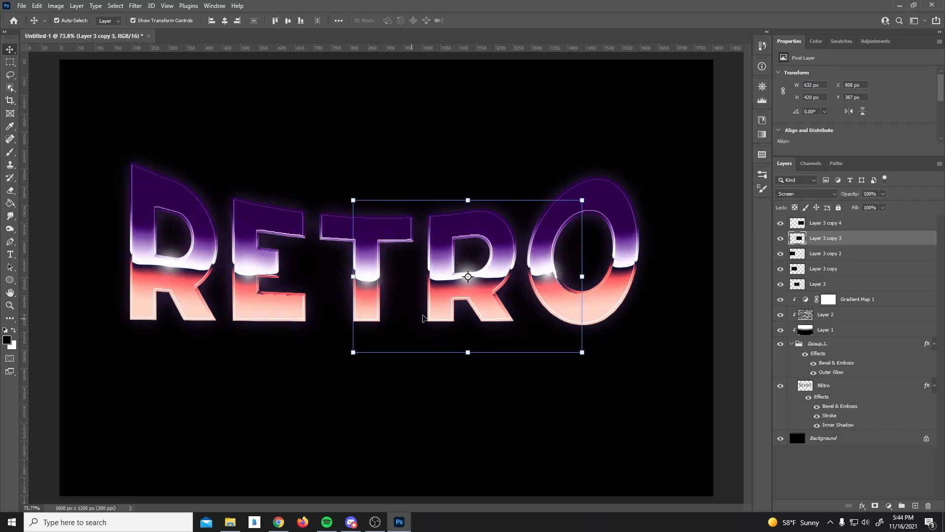
pyautogui.click(452, 280)
pyautogui.click(437, 399)
pyautogui.click(430, 278)
# Step: Shift the second R's glint 7 px left and add a new empty Layer 4
pyautogui.hotkey('ctrl', 't')
pyautogui.moveTo(448, 287); pyautogui.dragTo(446, 288)
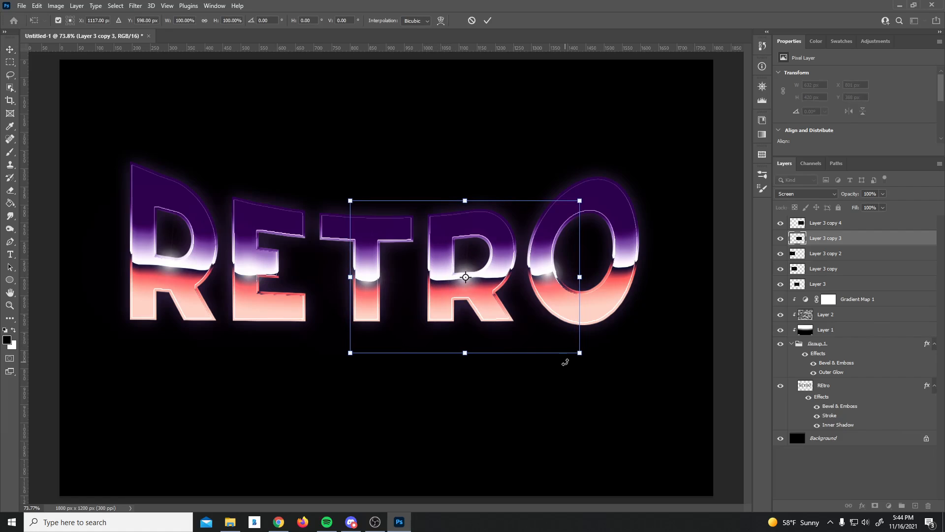
pyautogui.press('Return')
pyautogui.click(728, 335)
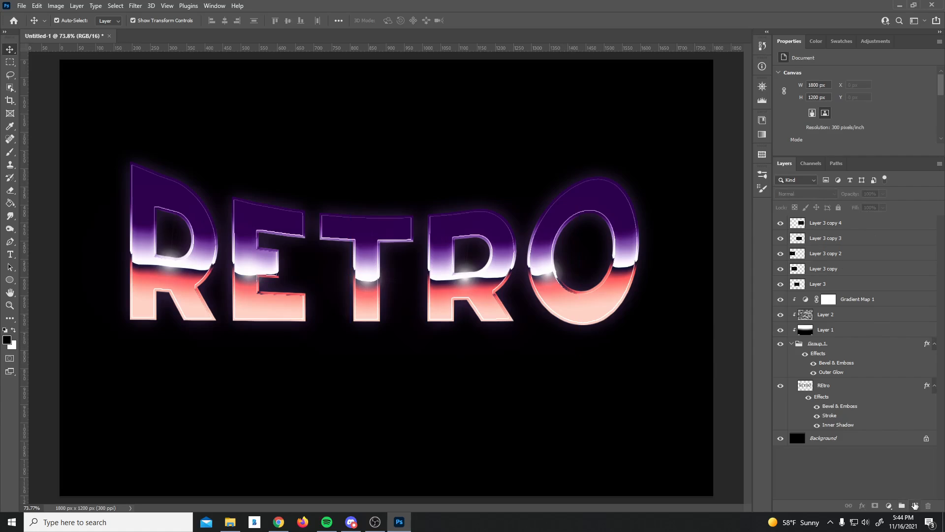
pyautogui.click(916, 506)
# Step: Fill Layer 4 with black and render a Movie Prime lens flare on it
pyautogui.press('g')
pyautogui.click(435, 159)
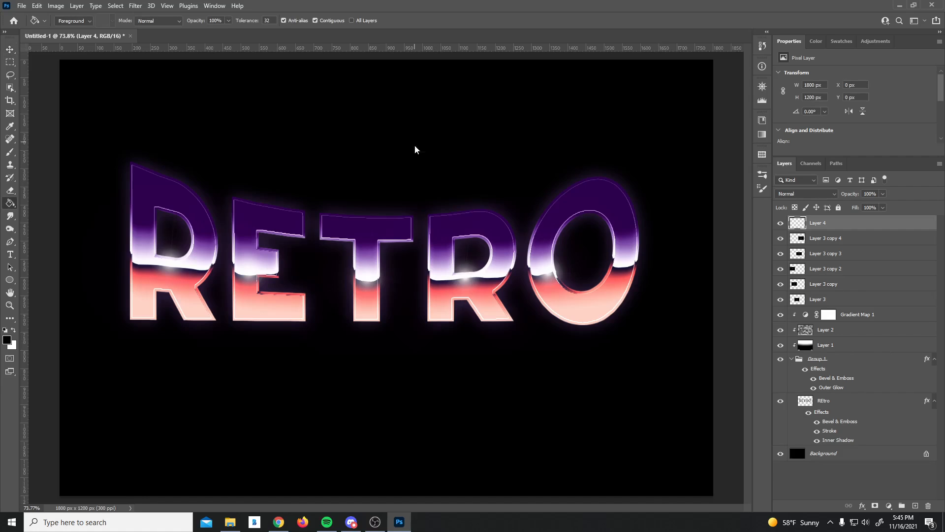
pyautogui.click(136, 6)
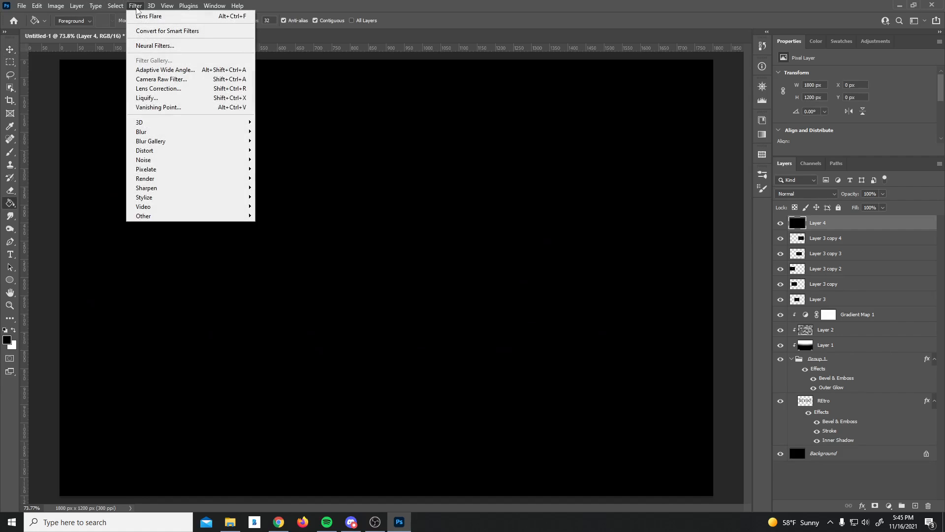
pyautogui.moveTo(222, 179)
pyautogui.click(298, 240)
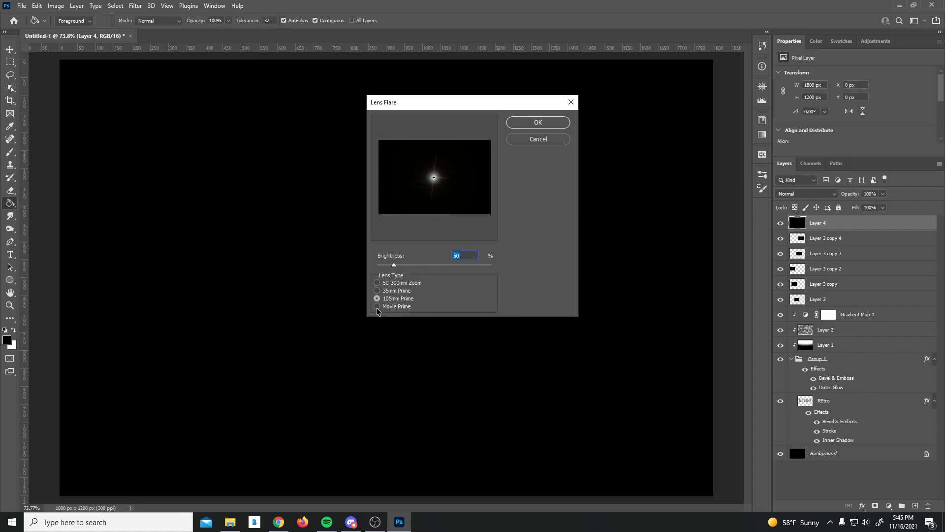
pyautogui.click(377, 307)
pyautogui.click(538, 122)
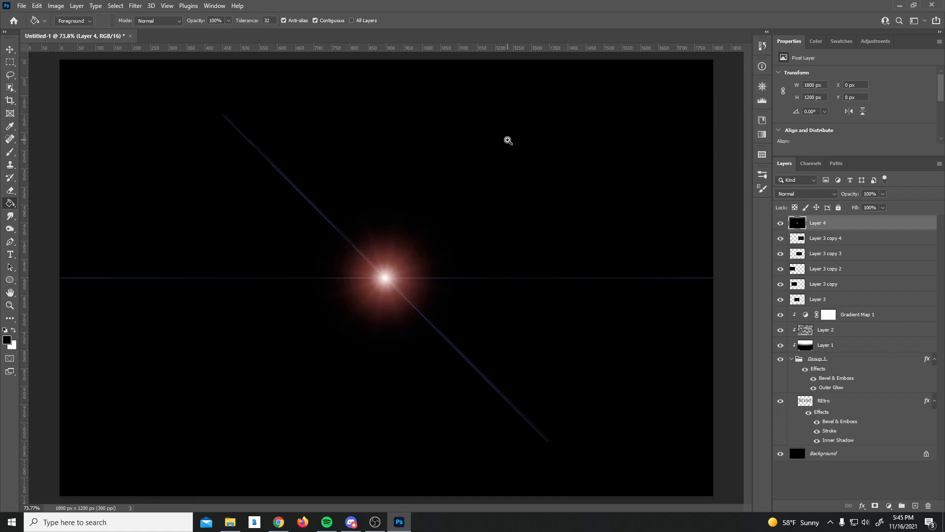
# Step: Set Layer 4's blend mode to Screen
pyautogui.scroll(-2, 507, 140)
pyautogui.click(805, 196)
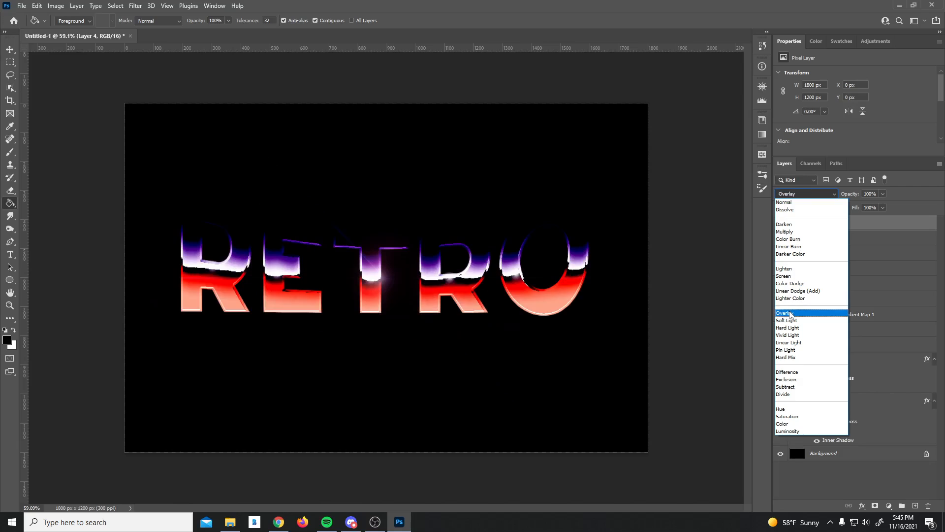
pyautogui.click(784, 276)
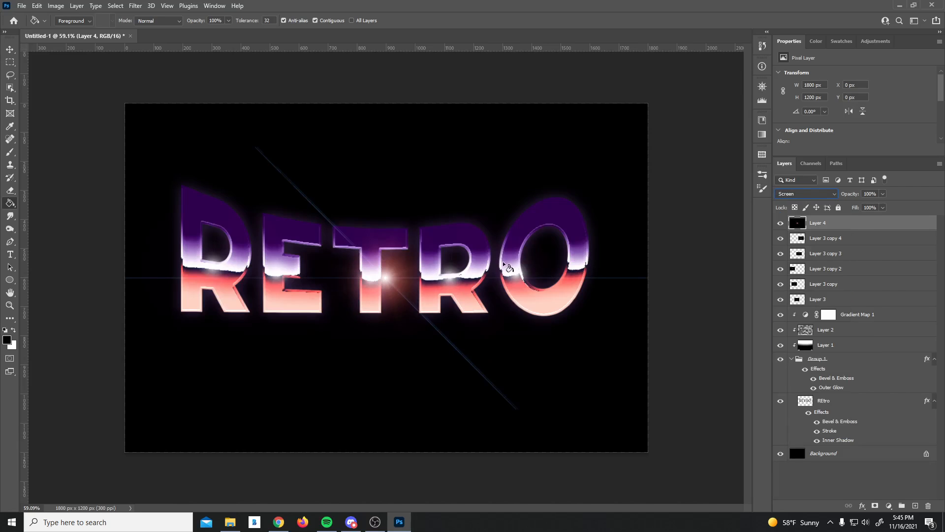
# Step: Shrink the Movie Prime flare around its centre to a small star
pyautogui.hotkey('ctrl', 't')
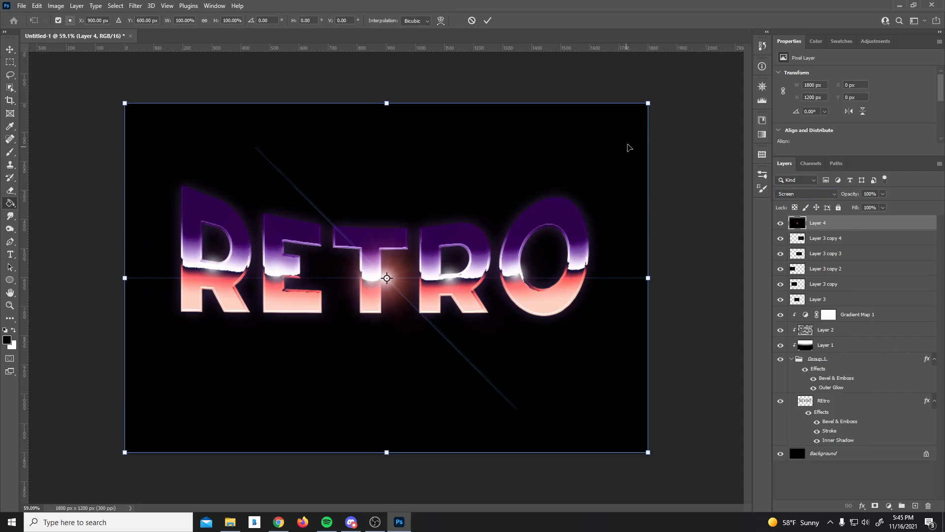
pyautogui.moveTo(648, 103); pyautogui.dragTo(428, 250)
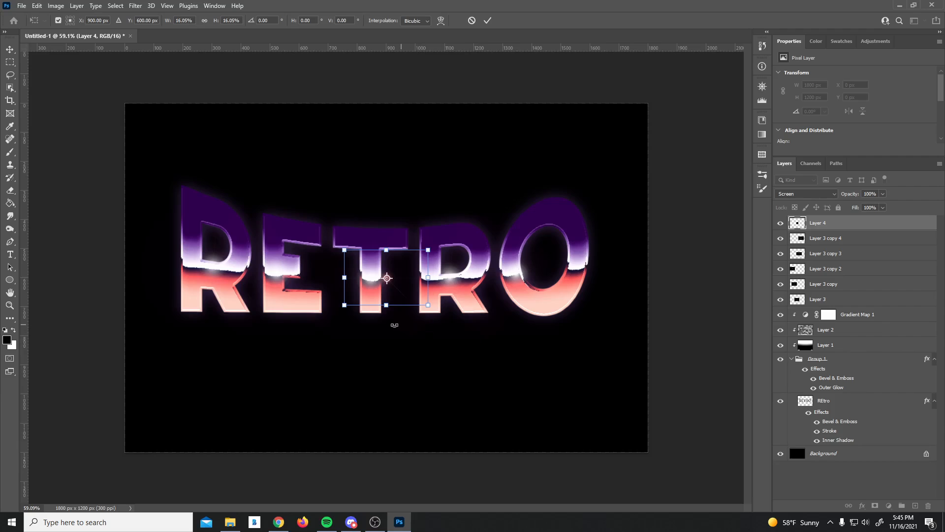
pyautogui.scroll(3, 400, 320)
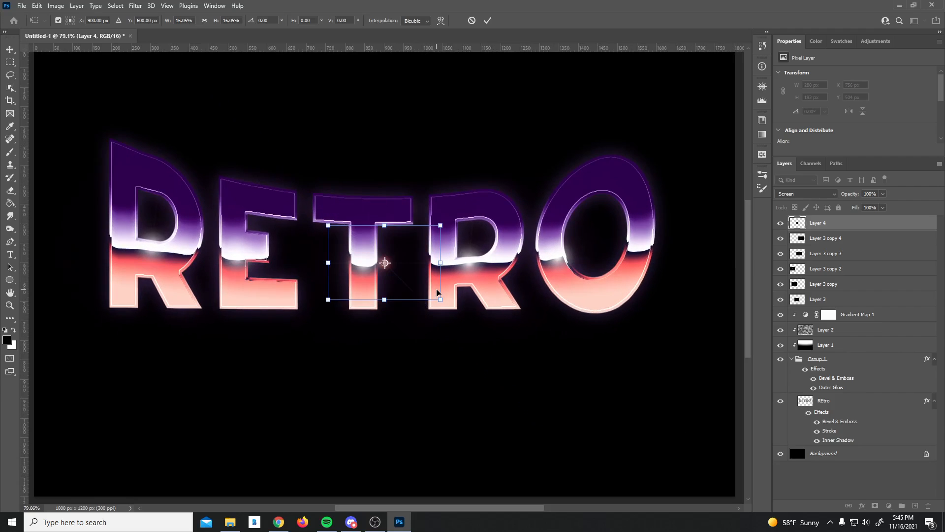
pyautogui.press('Return')
# Step: Move the star to the first R's top-left corner, shrinking it slightly further
pyautogui.moveTo(393, 267); pyautogui.dragTo(119, 145)
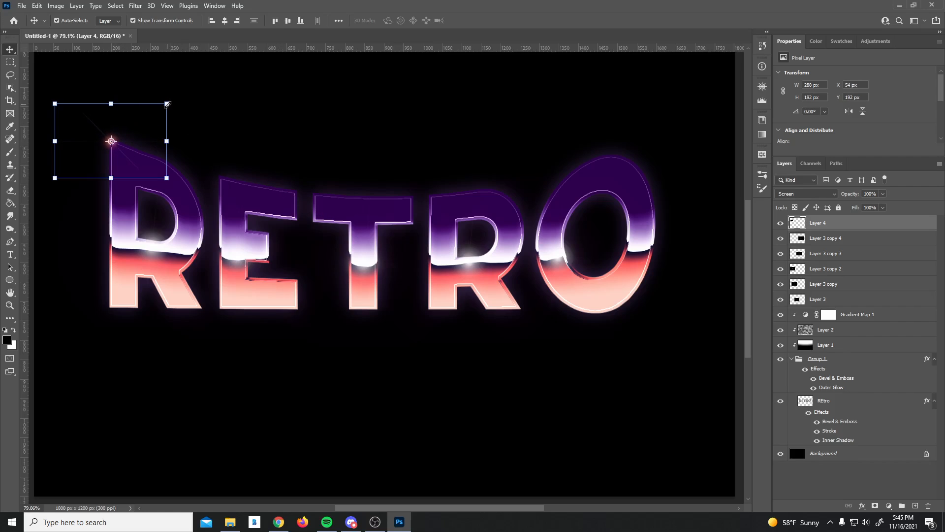
pyautogui.moveTo(167, 104); pyautogui.dragTo(161, 108)
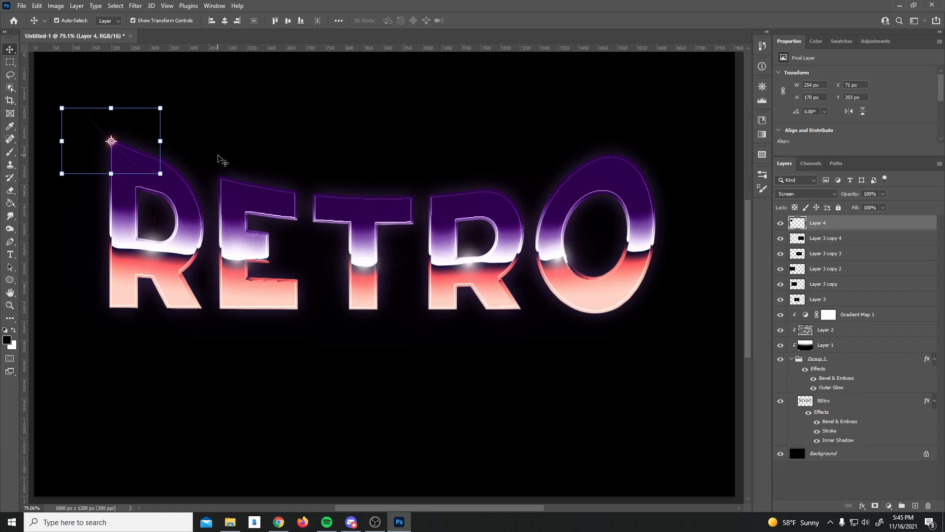
pyautogui.click(220, 114)
pyautogui.moveTo(112, 144); pyautogui.dragTo(114, 143)
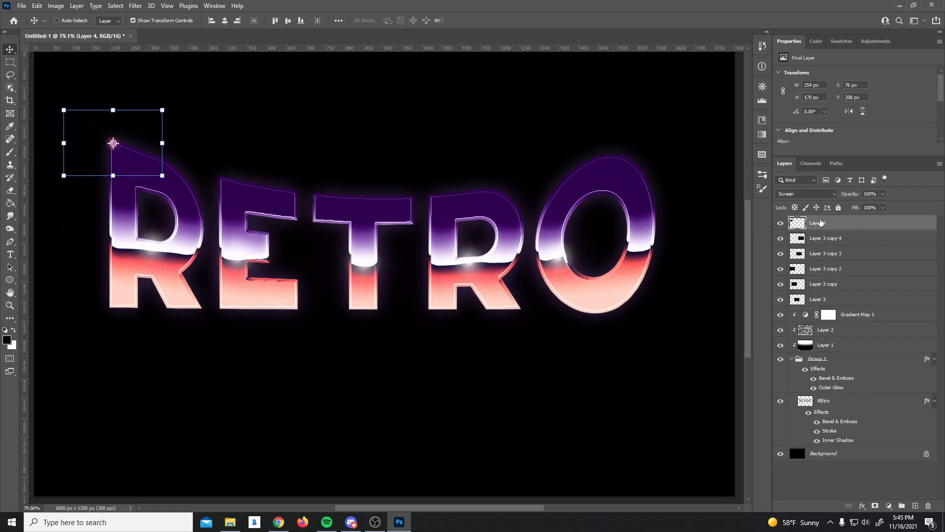
pyautogui.hotkey('ctrl', 'u')
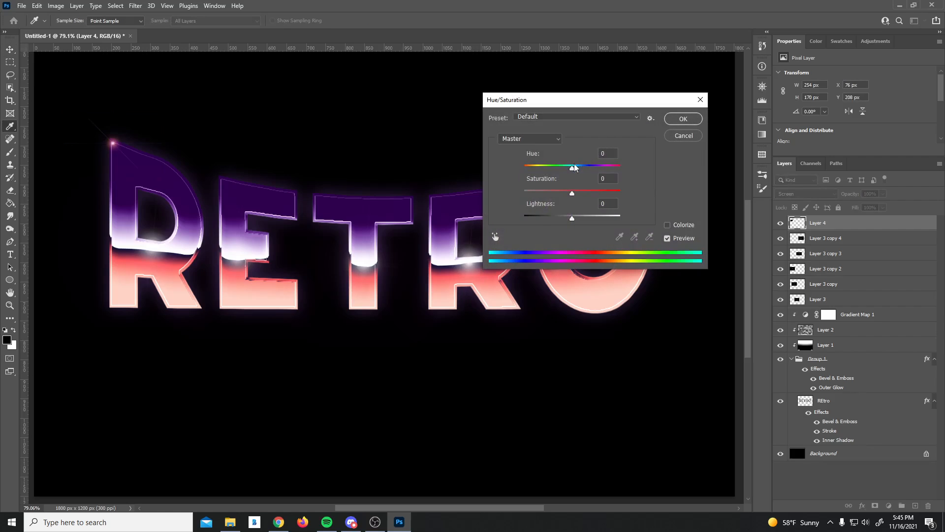
# Step: Shift the sparkle's hue to -162
pyautogui.moveTo(565, 171); pyautogui.dragTo(533, 168)
pyautogui.press('Return')
pyautogui.press('v')
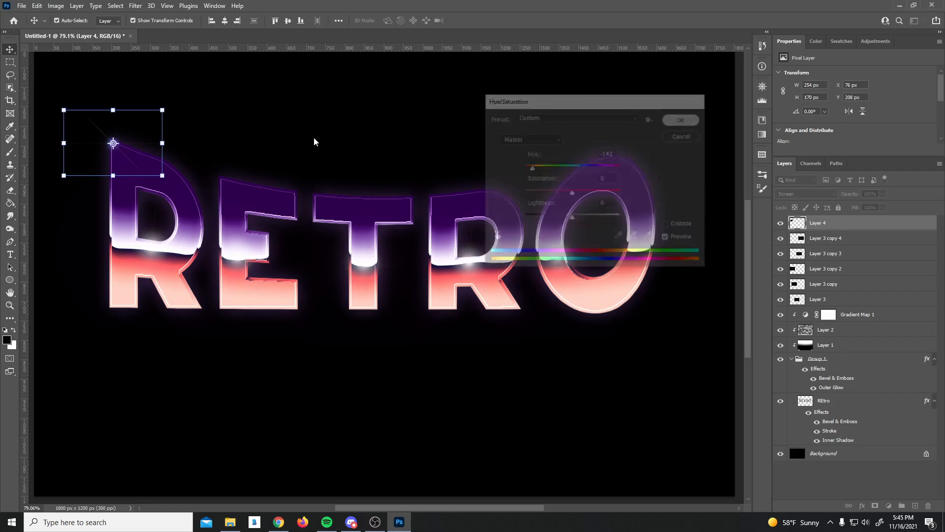
# Step: Alt-drag sparkle copies onto the top corners of the E, T, R and O
pyautogui.moveTo(126, 145); pyautogui.dragTo(633, 226)
pyautogui.click(270, 113)
pyautogui.click(414, 261)
pyautogui.click(557, 140)
pyautogui.click(607, 258)
pyautogui.moveTo(589, 260); pyautogui.dragTo(556, 260)
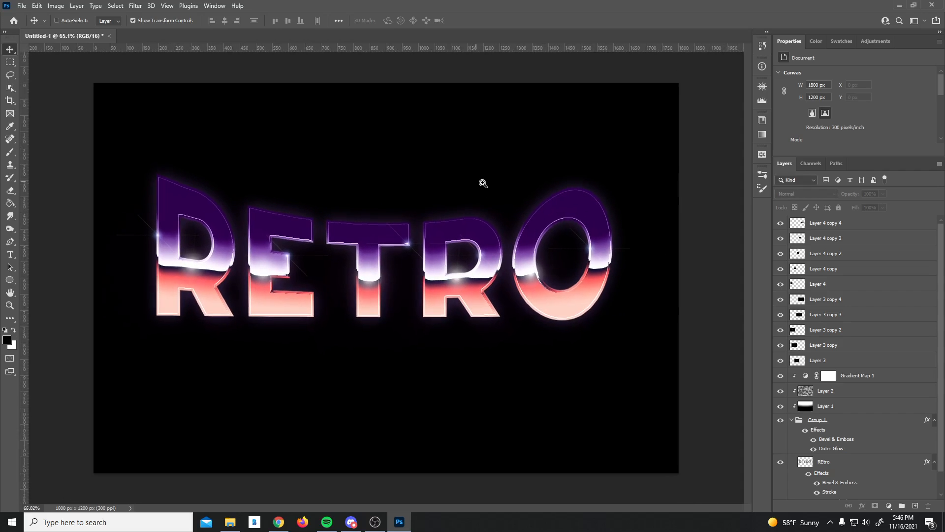
pyautogui.moveTo(484, 184); pyautogui.dragTo(490, 185)
pyautogui.moveTo(387, 291)
pyautogui.mouseDown()
pyautogui.moveTo(401, 291)
pyautogui.moveTo(382, 293)
pyautogui.mouseUp()
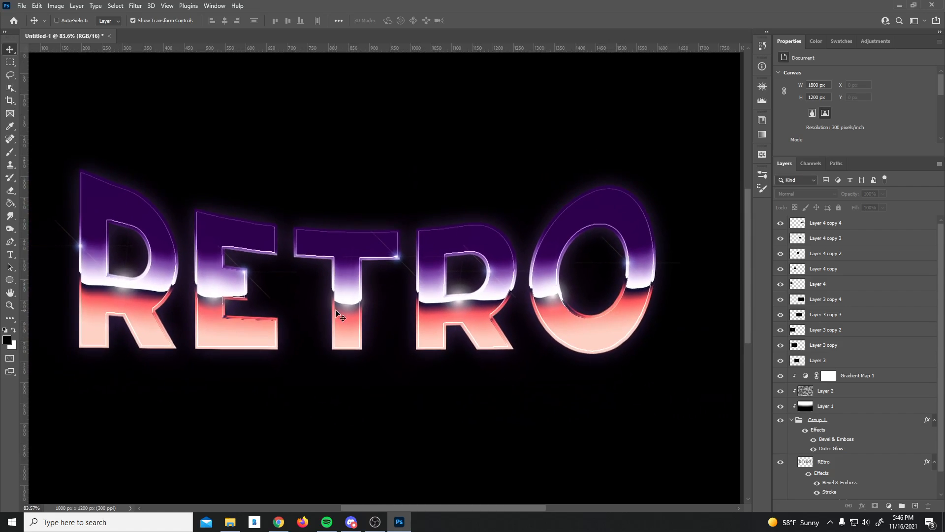
pyautogui.scroll(-2, 838, 358)
pyautogui.scroll(2, 827, 369)
pyautogui.click(829, 227)
pyautogui.click(708, 311)
pyautogui.click(841, 408)
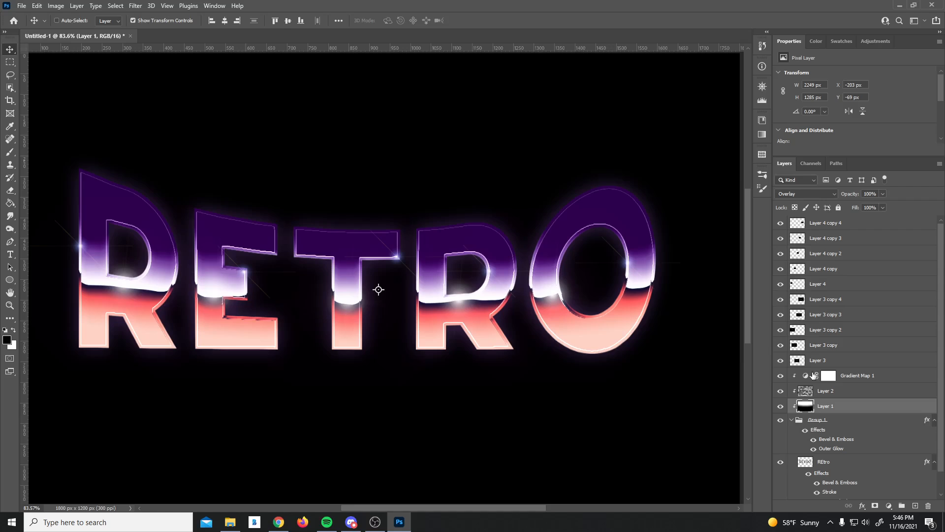
# Step: Nudge Layer 1's white highlight band right and down to X -198 px, Y -65 px
pyautogui.hotkey('ctrl', 't')
pyautogui.press('Right')
pyautogui.press('Down')
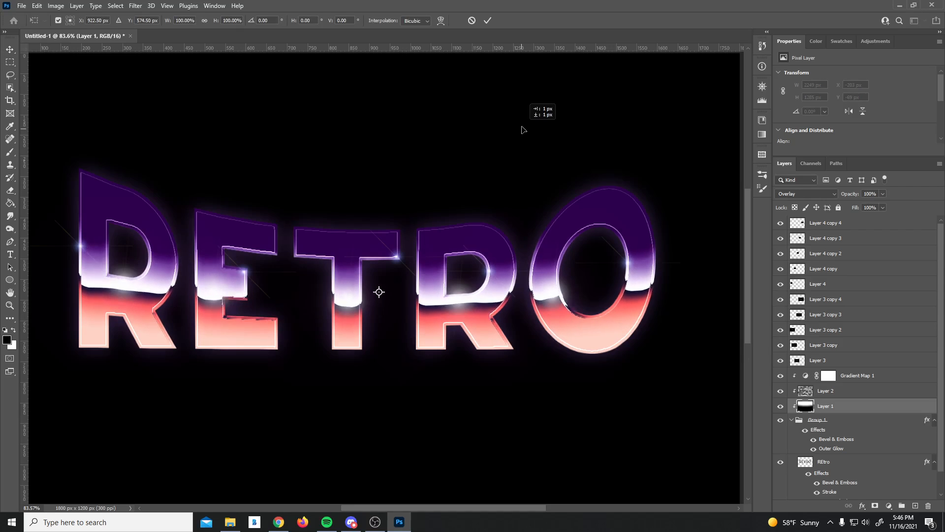
pyautogui.press('Up')
pyautogui.press('Up')
pyautogui.press('Up')
pyautogui.press('Up')
pyautogui.press('Up')
pyautogui.press('Right')
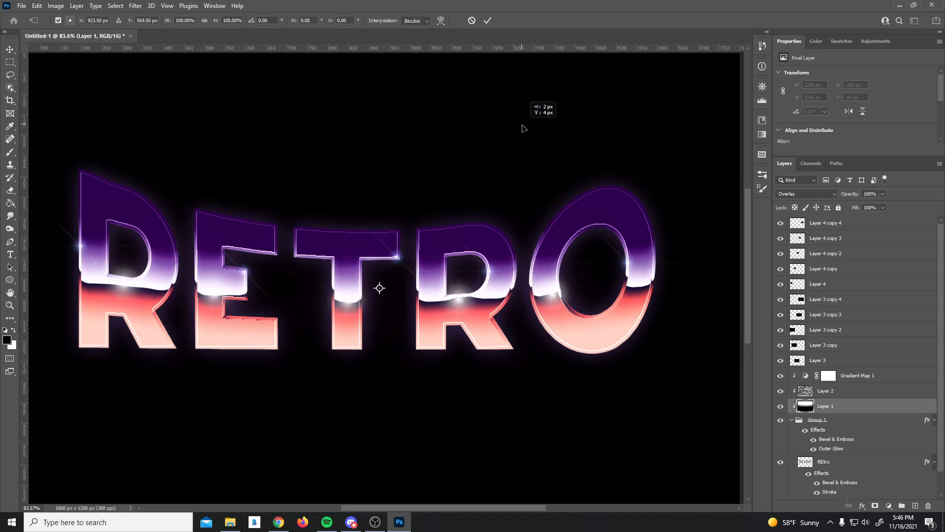
pyautogui.press('Down')
pyautogui.press('Down')
pyautogui.press('Down')
pyautogui.press('Down')
pyautogui.press('Down')
pyautogui.press('Right')
pyautogui.press('Right')
pyautogui.press('Right')
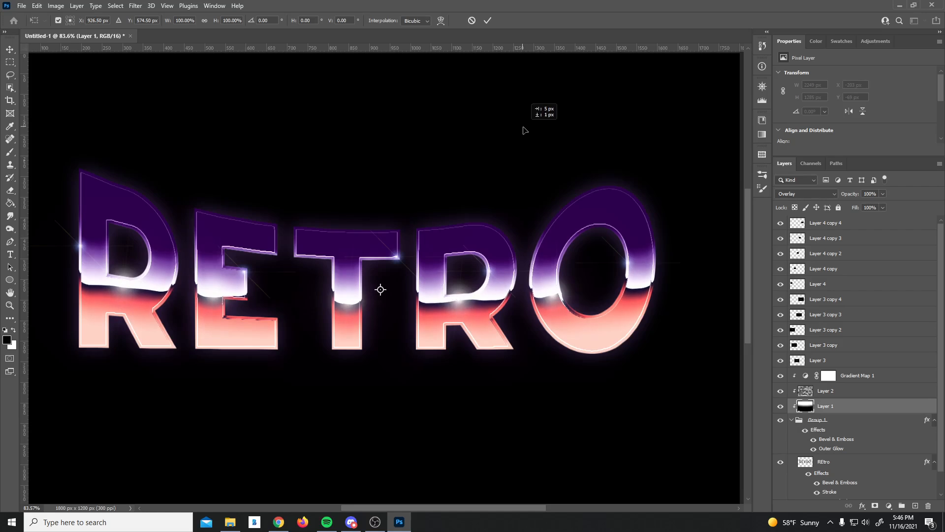
pyautogui.press('Down')
pyautogui.press('Down')
pyautogui.press('Down')
pyautogui.press('Return')
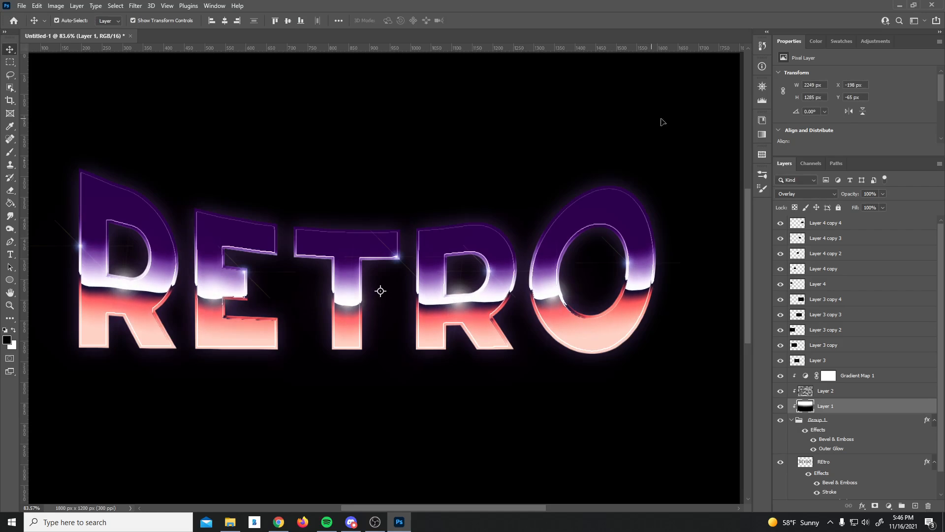
pyautogui.scroll(-1, 537, 159)
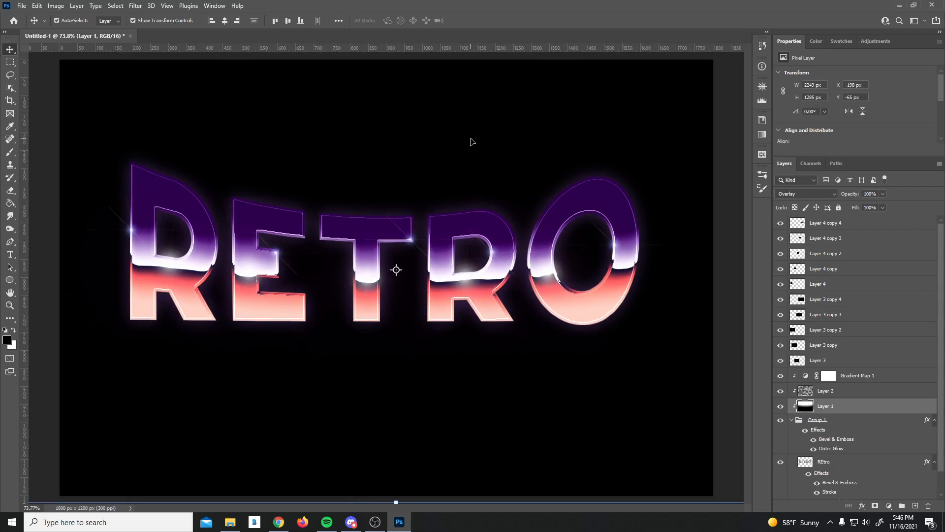